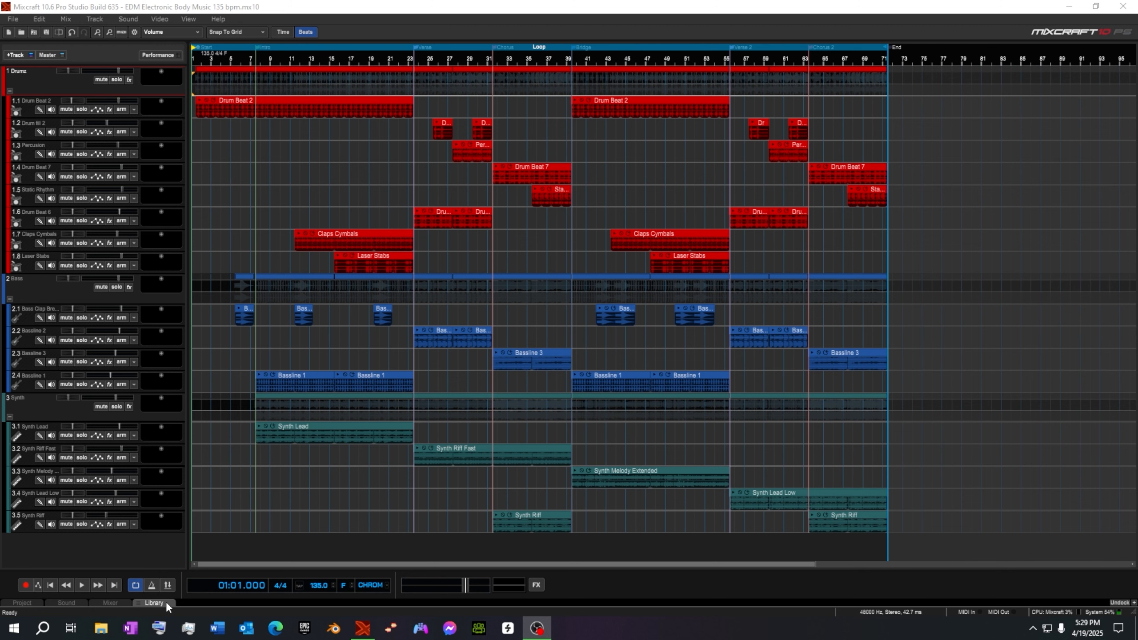
Examine the Electronic Body Music song kit in the sound library in a floating window, and dock it back
click(154, 603)
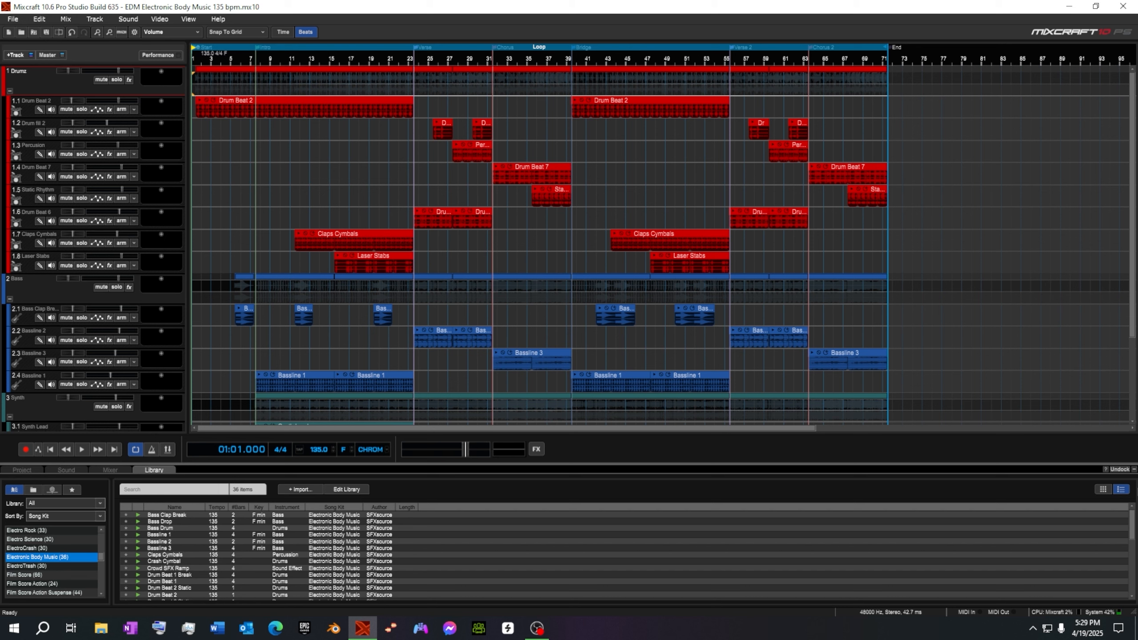
click(1120, 469)
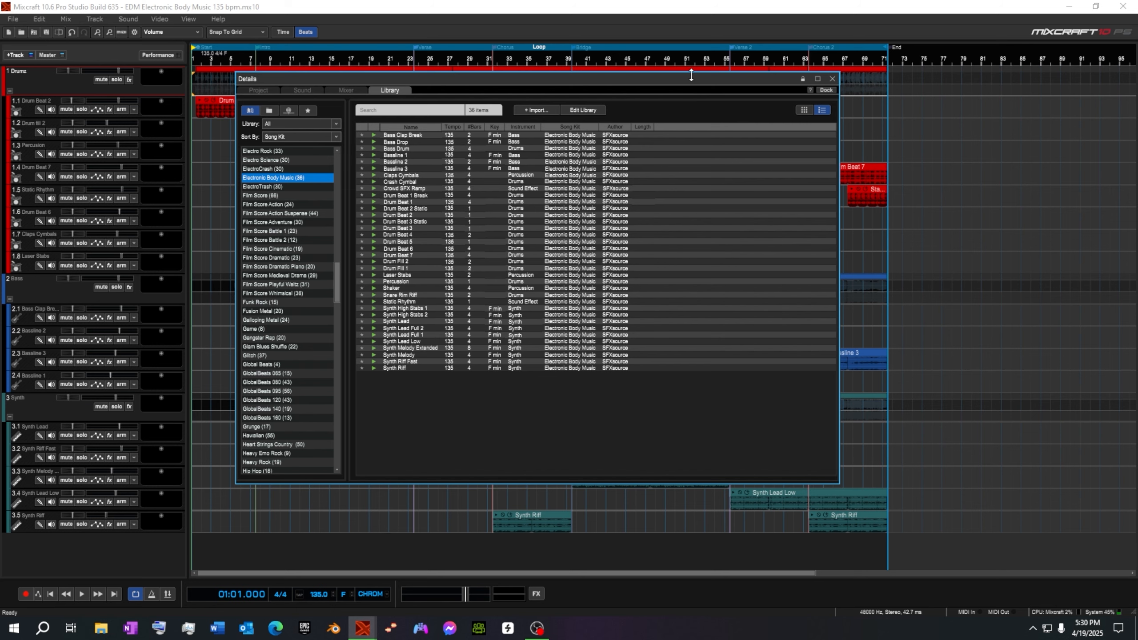
drag(691, 75, 749, 76)
click(882, 89)
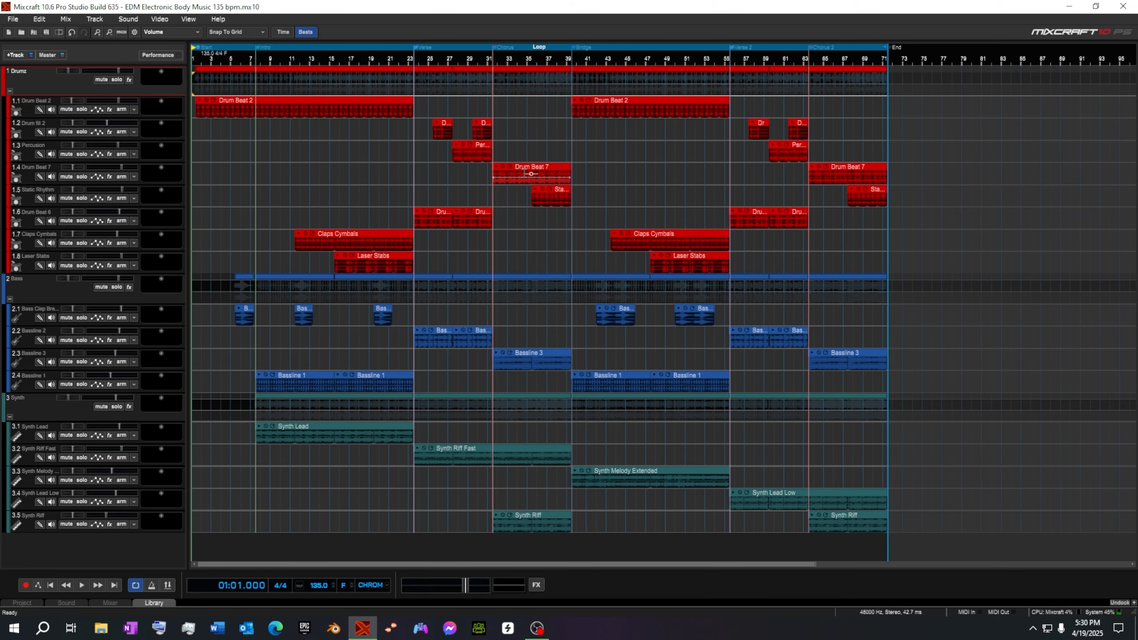
Look at the submix option among the track types that can be inserted from the Drums track, without inserting one
mouse_move(526, 183)
right_click(51, 83)
mouse_move(90, 91)
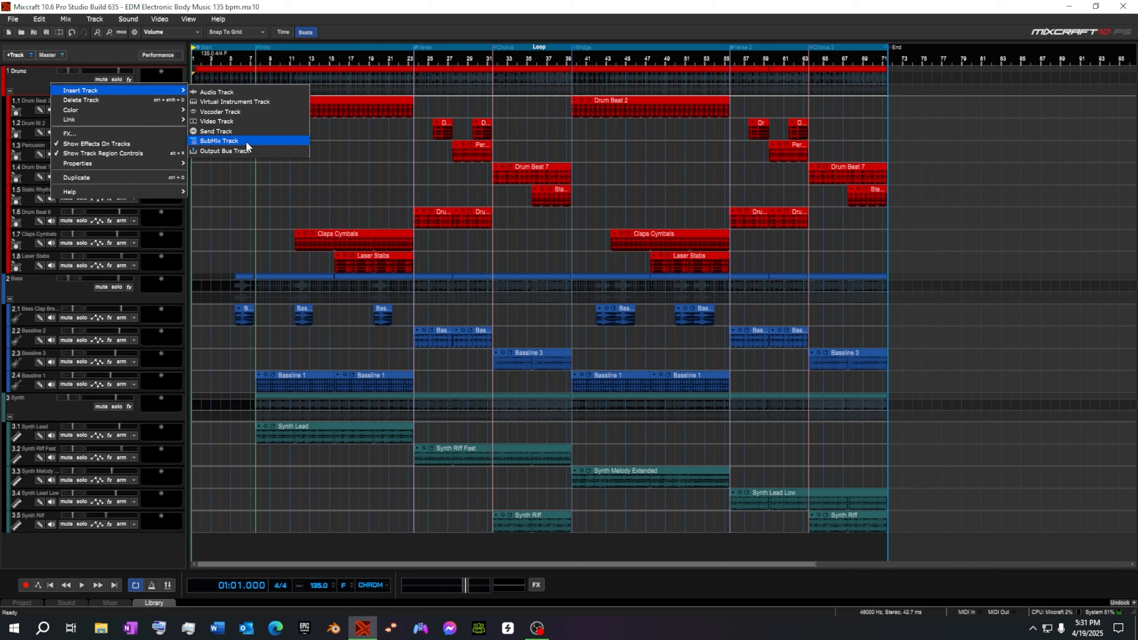
click(30, 85)
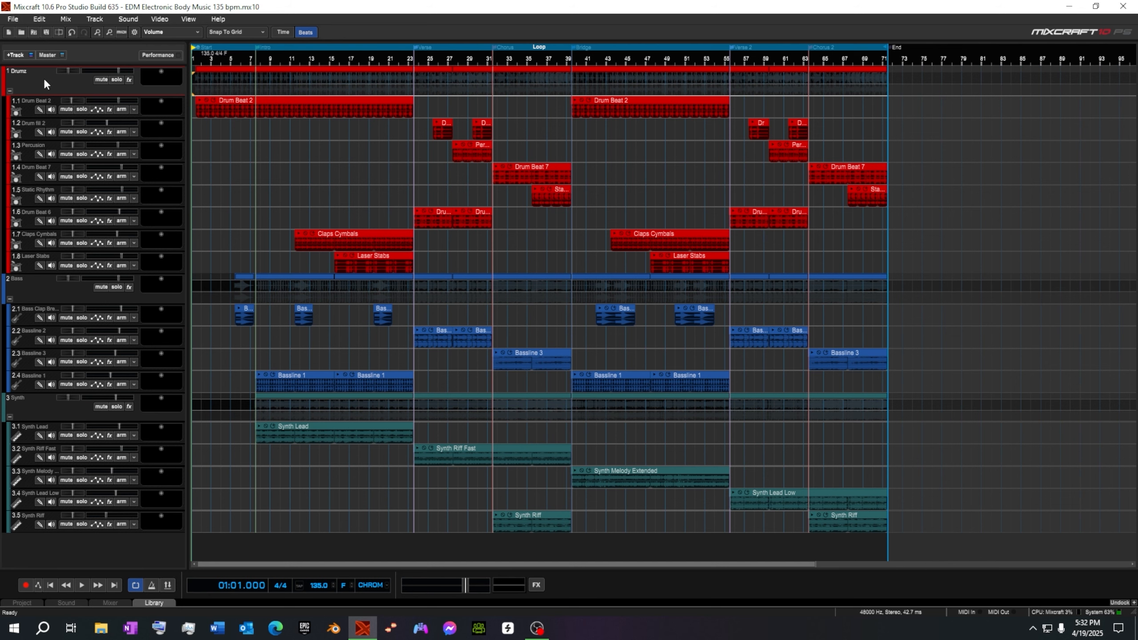
Collapse the Drums, Bass and Synth submix tracks, and expand the Drums submix again
click(10, 91)
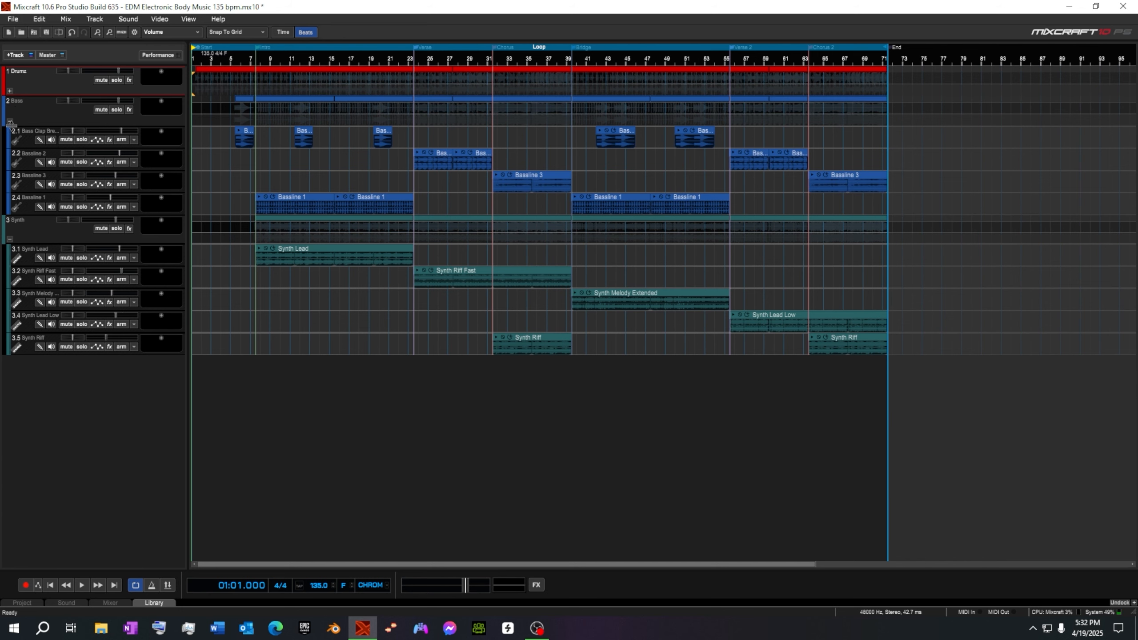
click(10, 121)
click(10, 150)
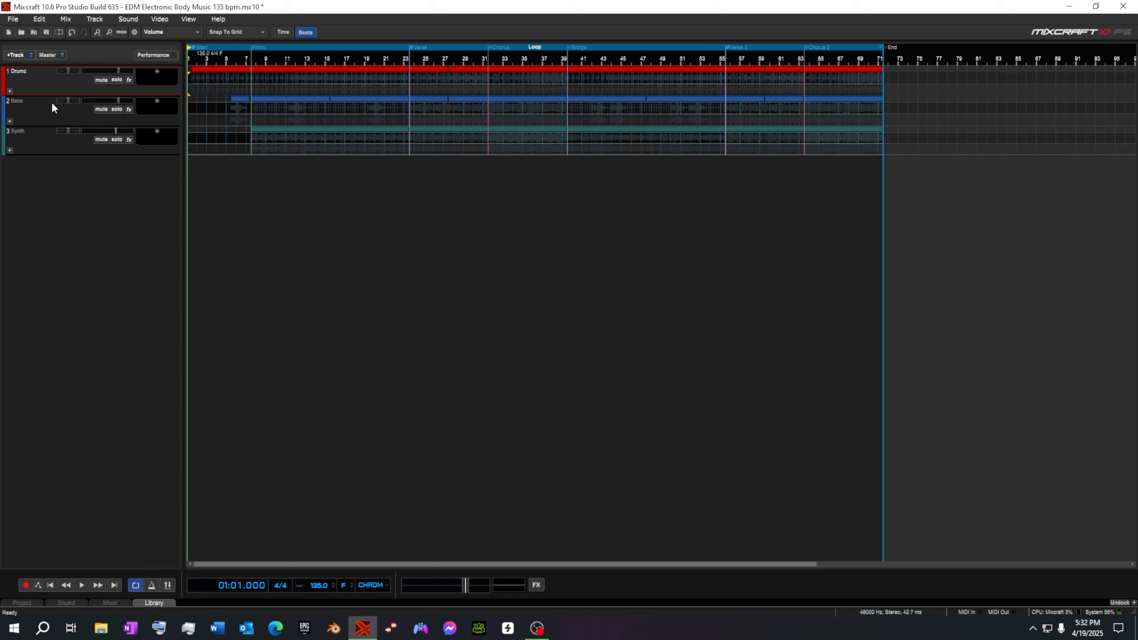
click(9, 91)
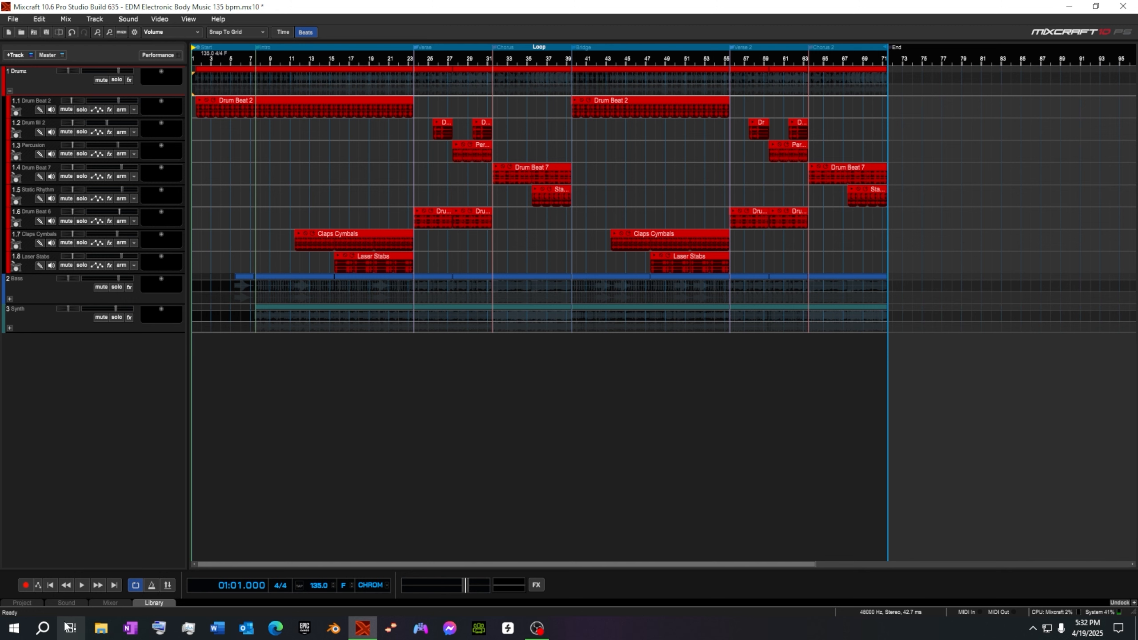
Show the mixer in a floating window placed over the timeline, clear of the track headers
click(111, 603)
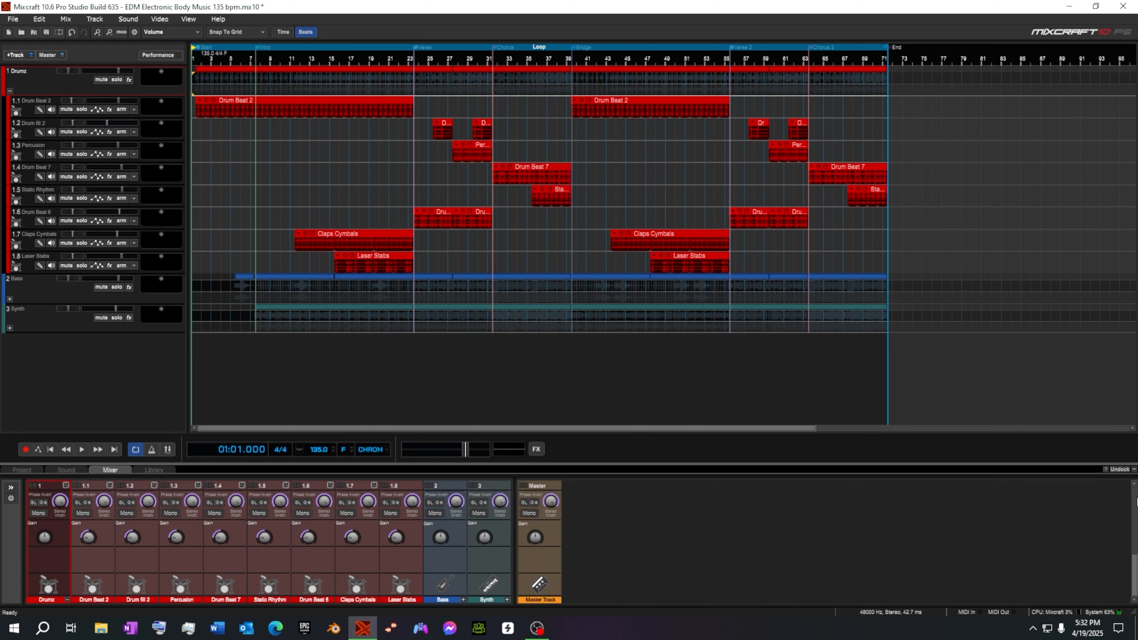
click(1120, 470)
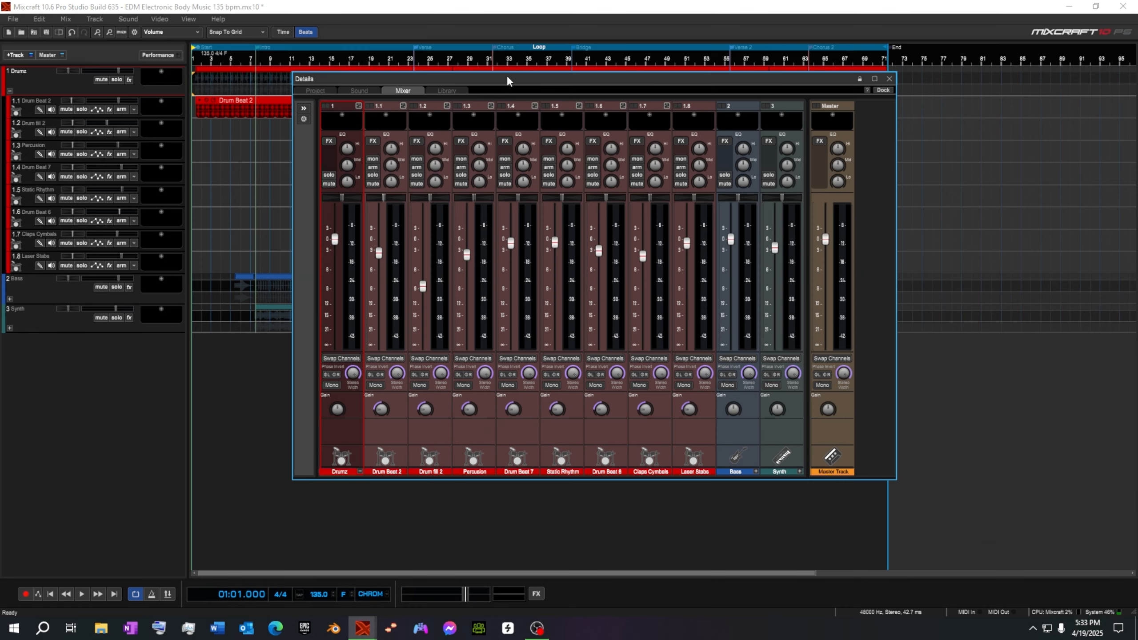
drag(508, 77, 547, 90)
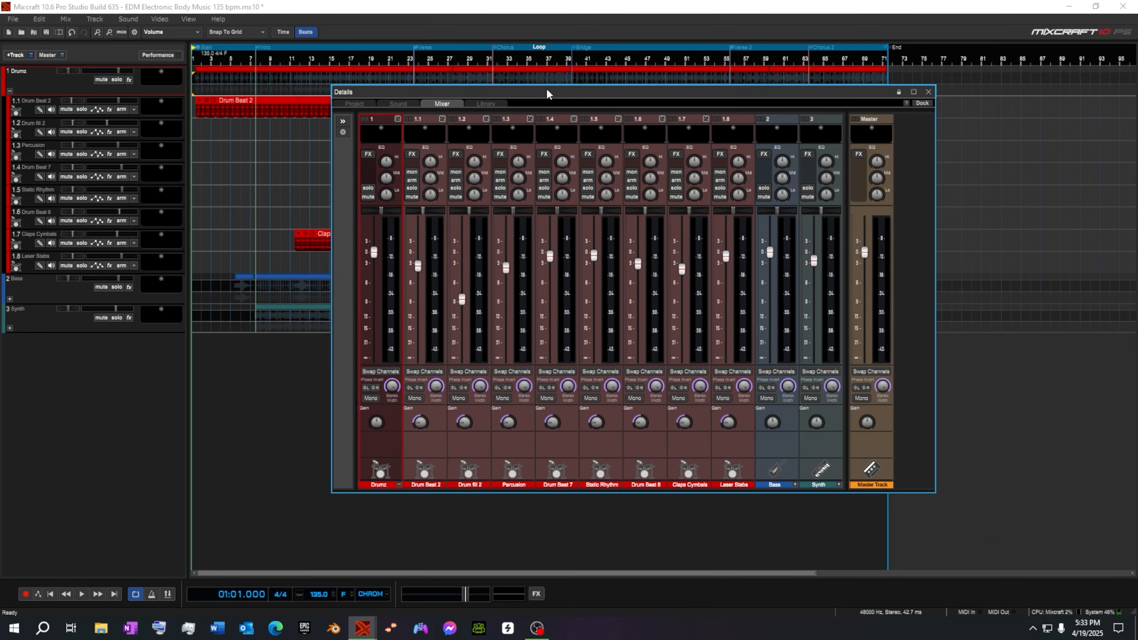
mouse_move(547, 90)
mouse_down()
mouse_move(580, 94)
mouse_move(500, 58)
mouse_move(563, 84)
mouse_move(652, 96)
mouse_move(485, 98)
mouse_move(563, 102)
mouse_up()
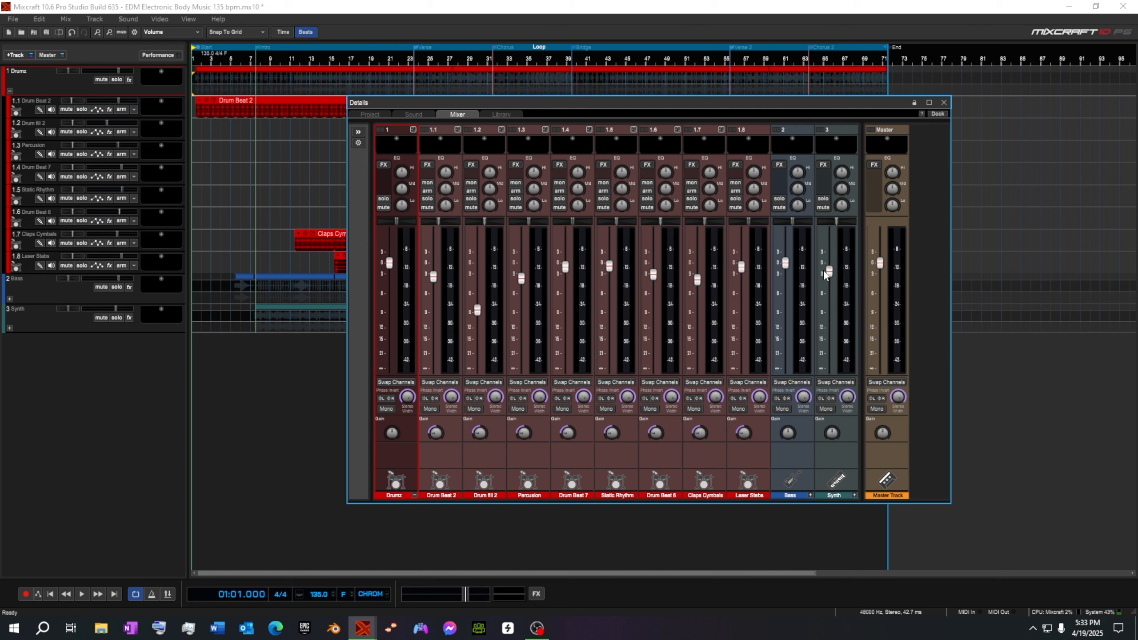
Review which panels are enabled in the mixer panel preferences, and accept them as they are
click(358, 143)
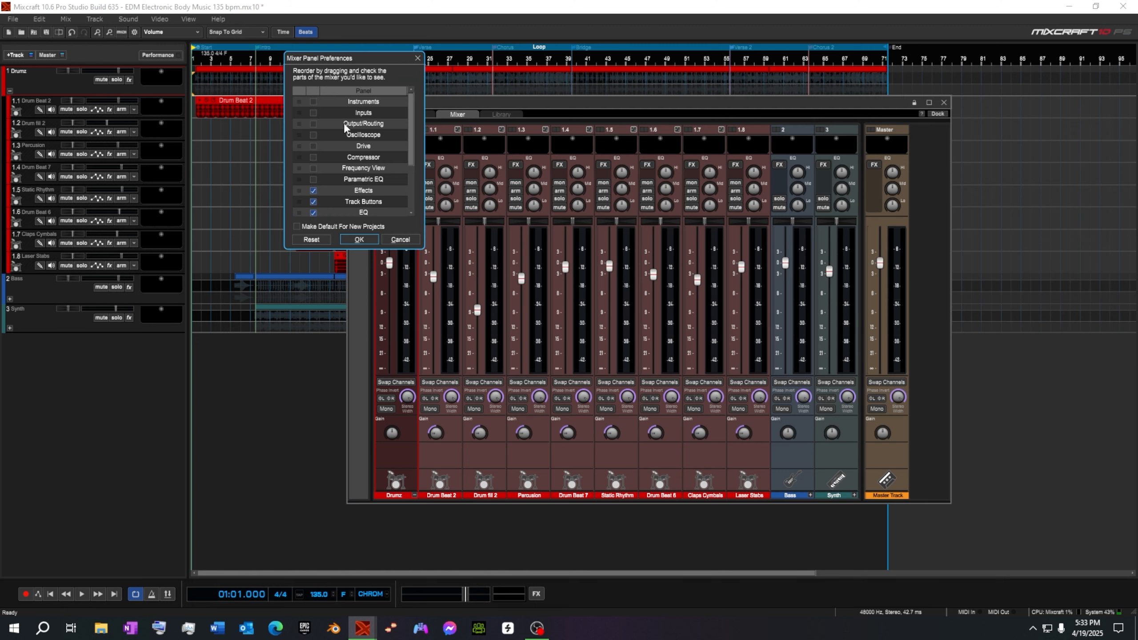
drag(384, 56, 302, 108)
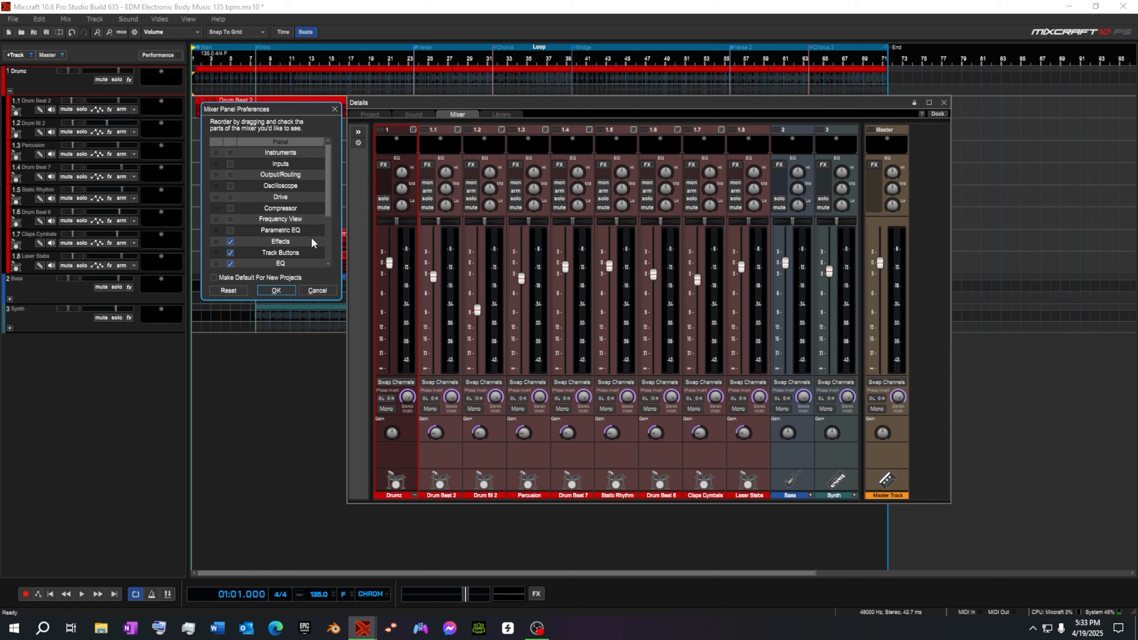
scroll(311, 236, down, 2)
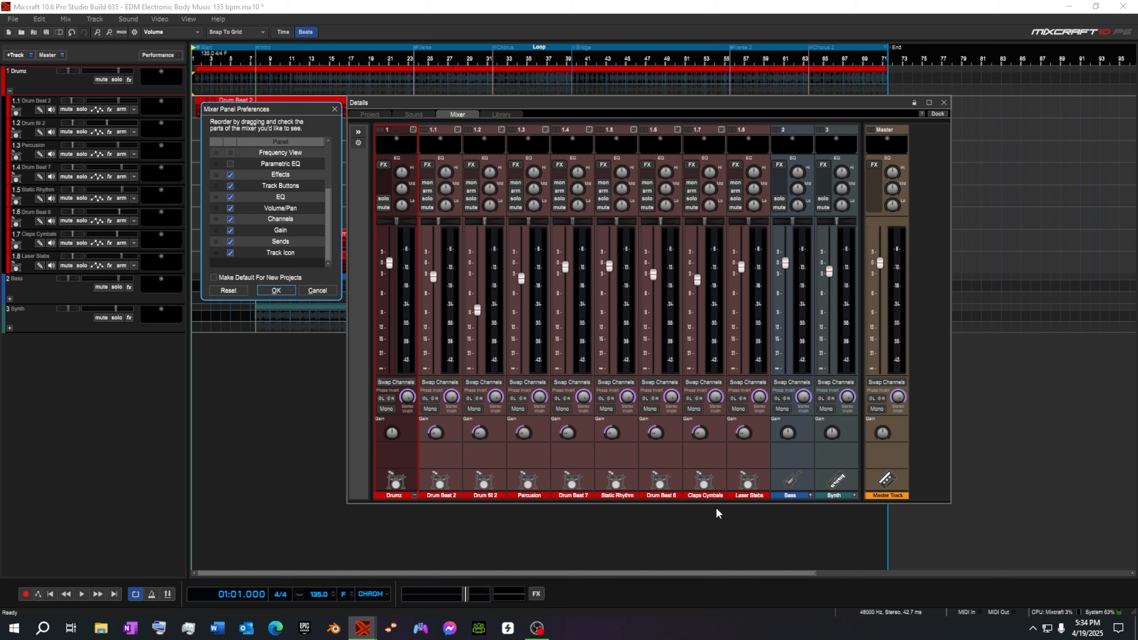
drag(289, 107, 304, 163)
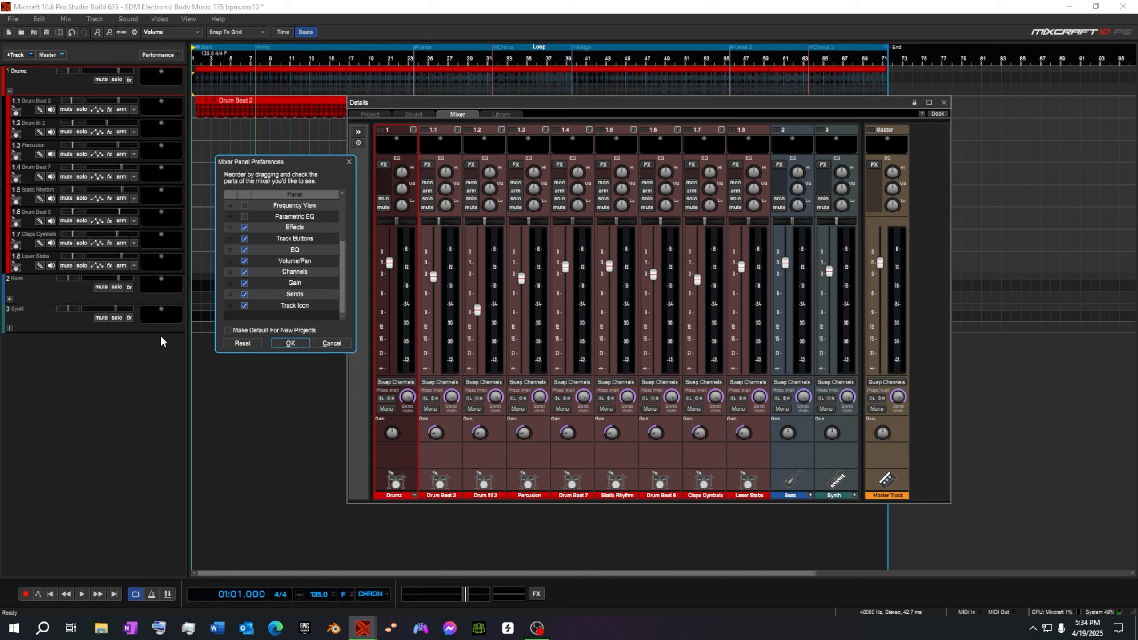
key(Return)
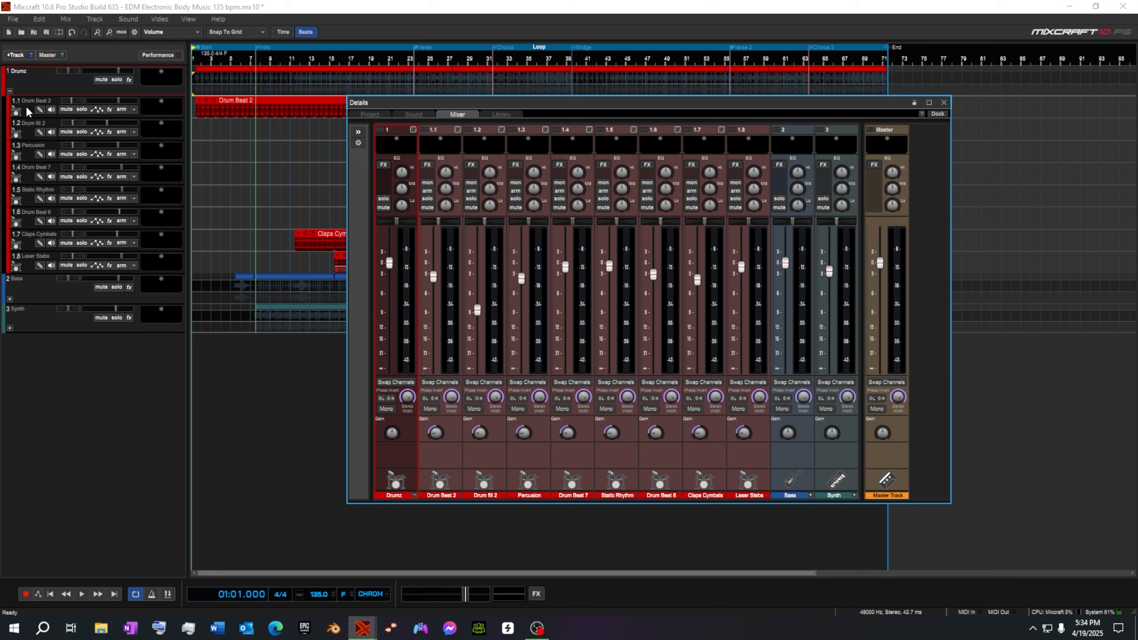
Insert a send track and place it between the Drums and Bass submix tracks
right_click(29, 263)
mouse_move(90, 274)
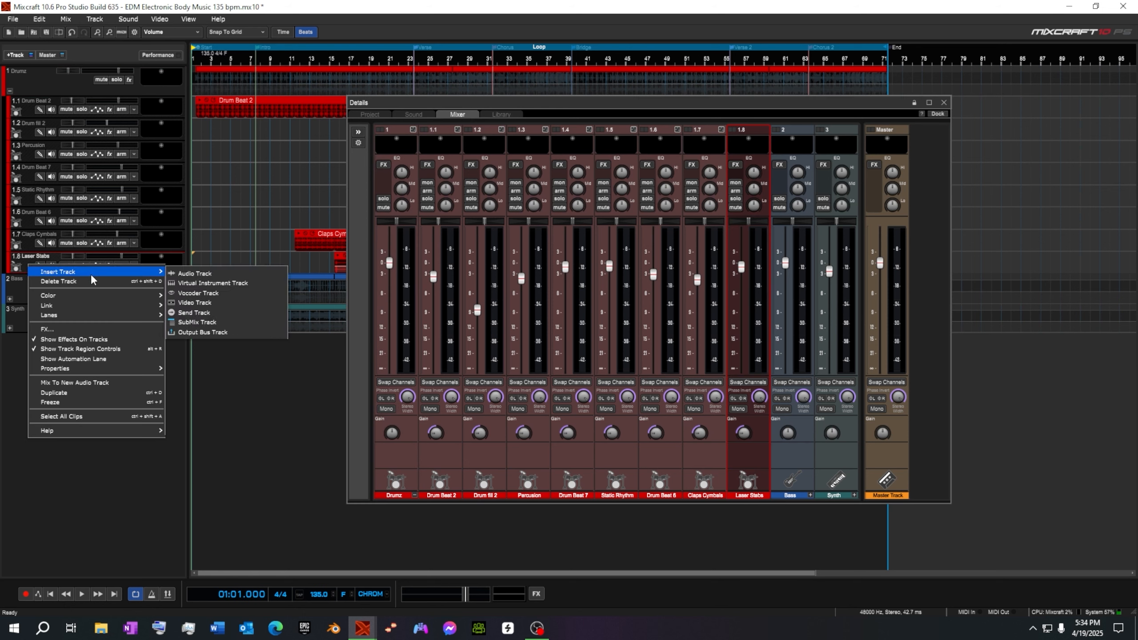
click(208, 312)
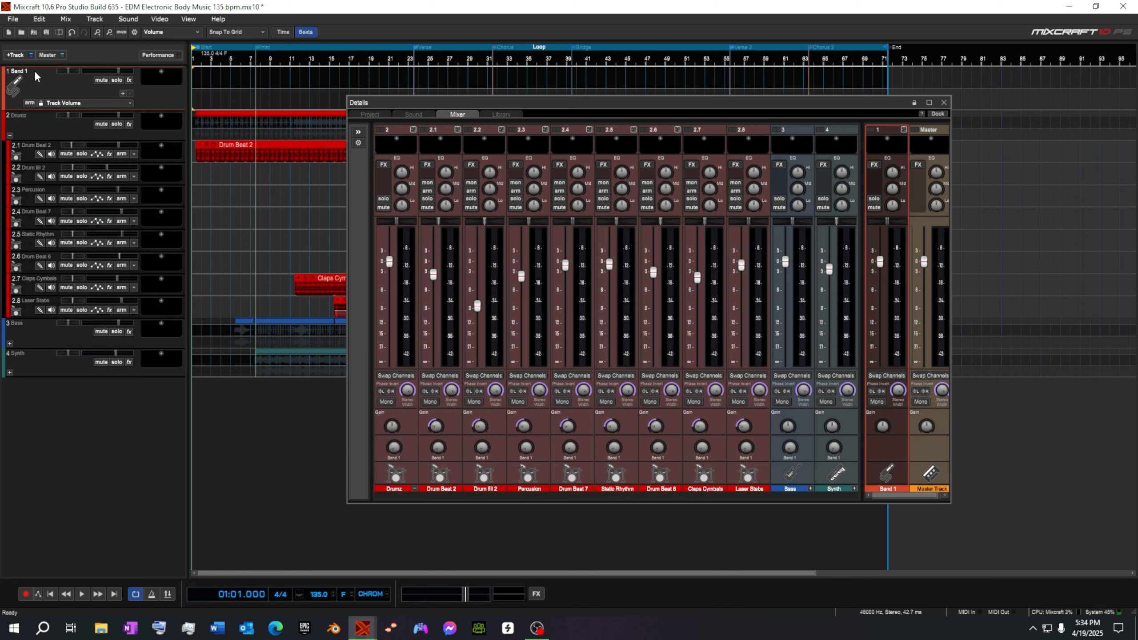
drag(37, 79, 37, 290)
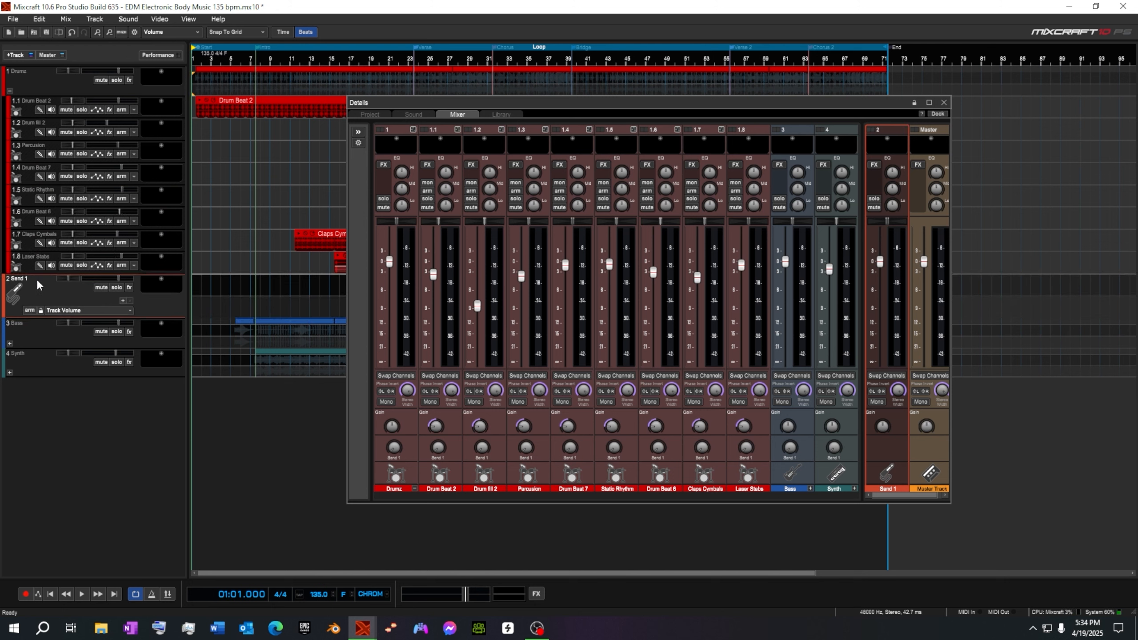
Rename the send track to Tape Echo and open the Stardust 201 Tape Echo effect on it
text(Tape Echo)
key(Return)
click(161, 278)
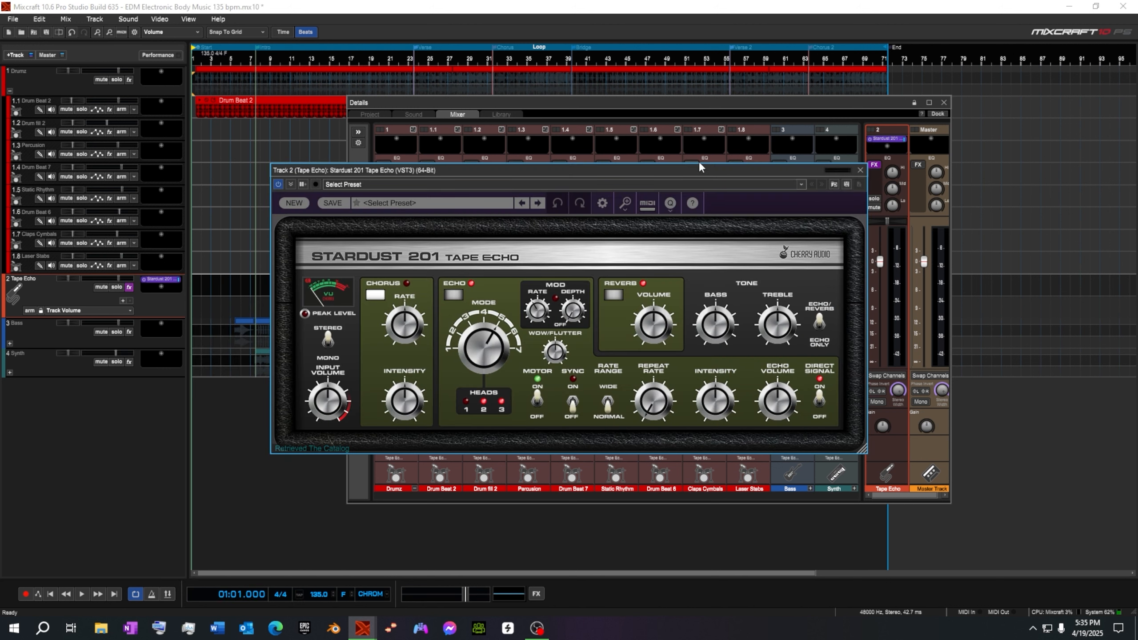
drag(701, 168, 719, 105)
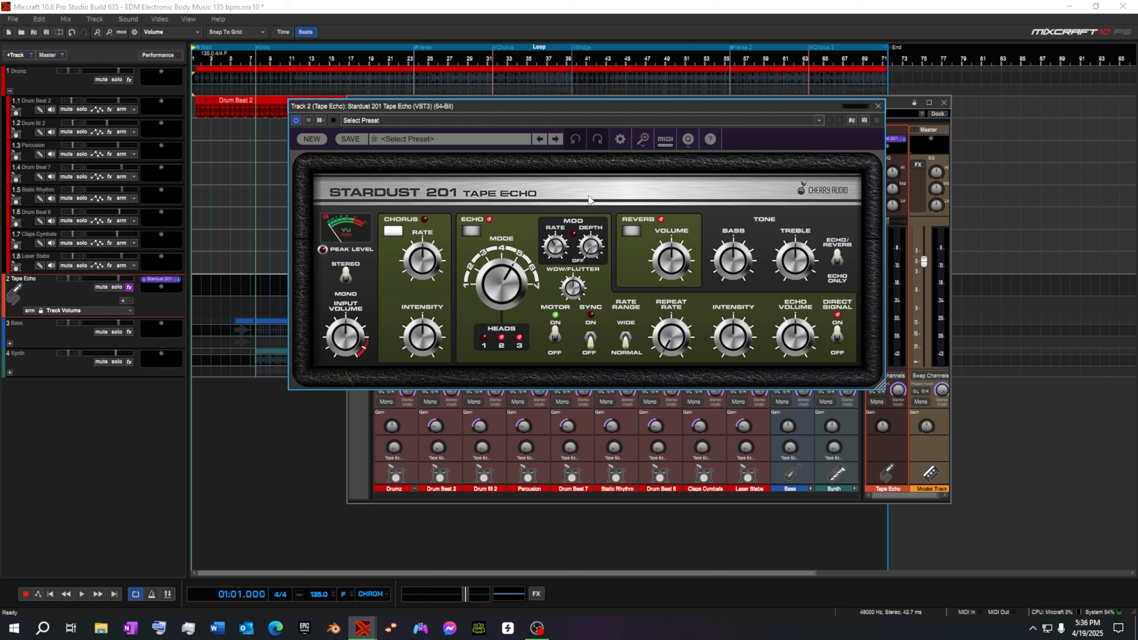
drag(656, 103, 590, 173)
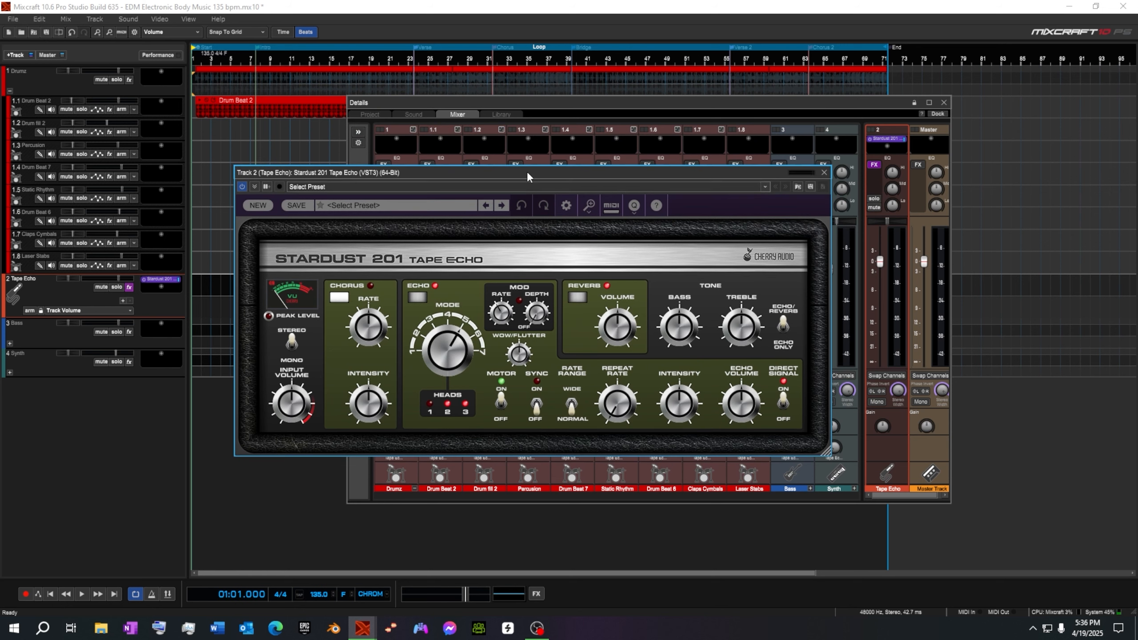
drag(526, 173, 544, 157)
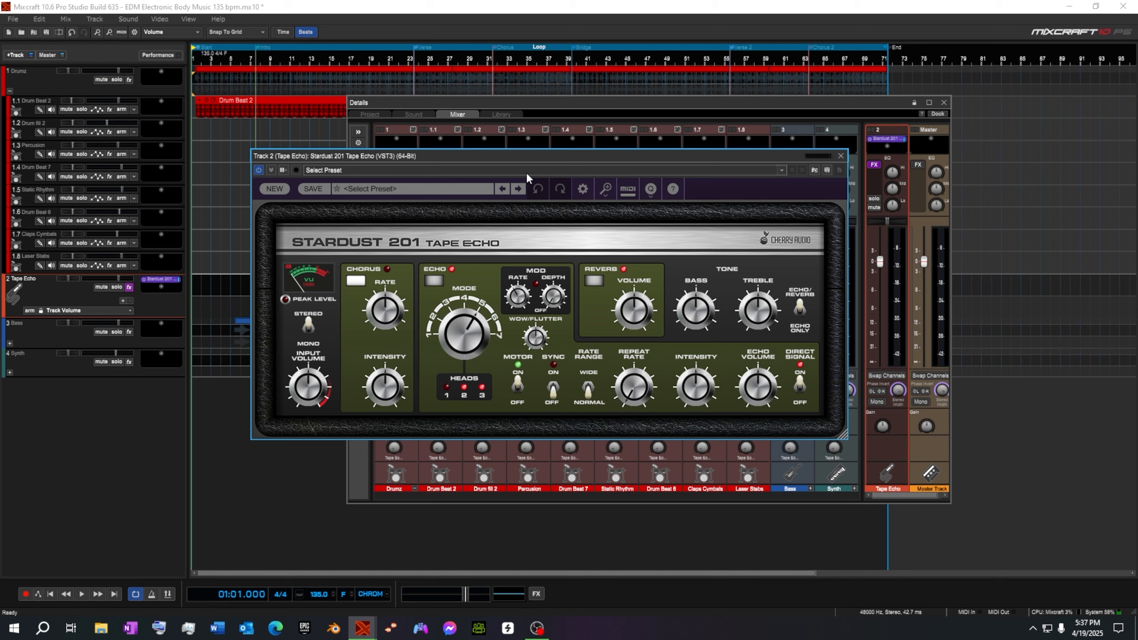
Load the Ghost Snare preset from the Beats category in Stardust 201 Tape Echo
click(472, 190)
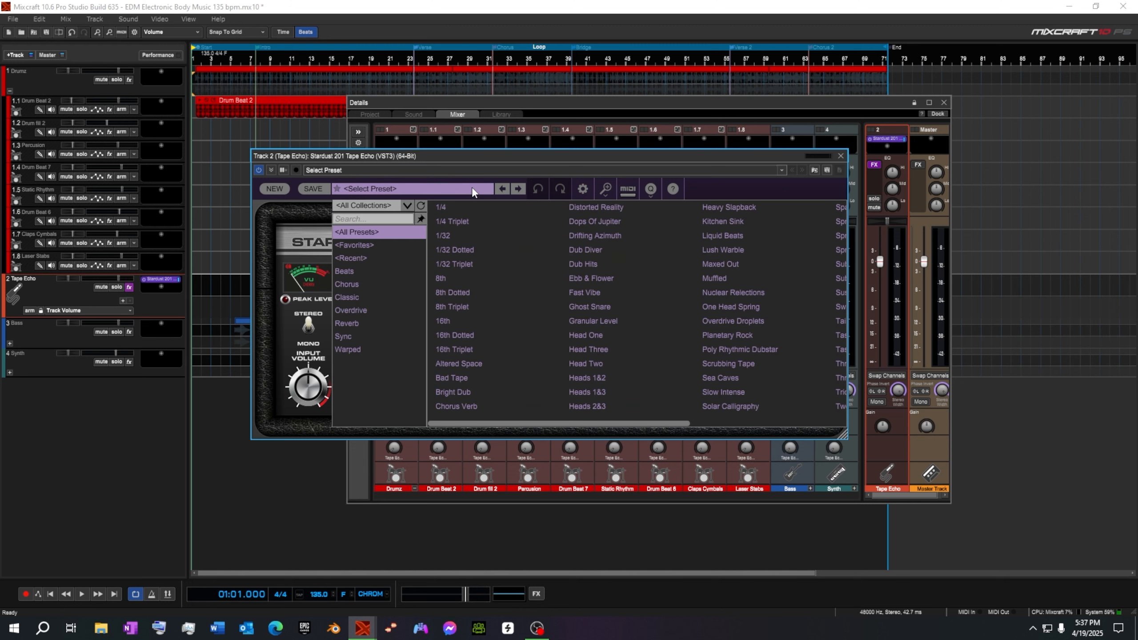
click(375, 272)
click(485, 207)
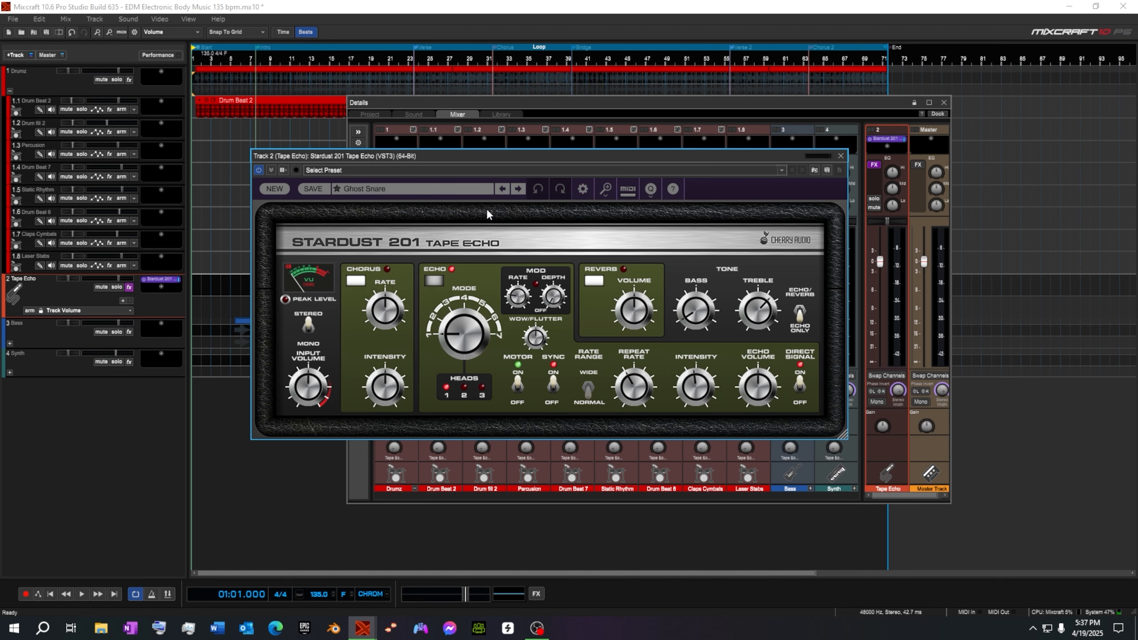
drag(591, 155, 625, 109)
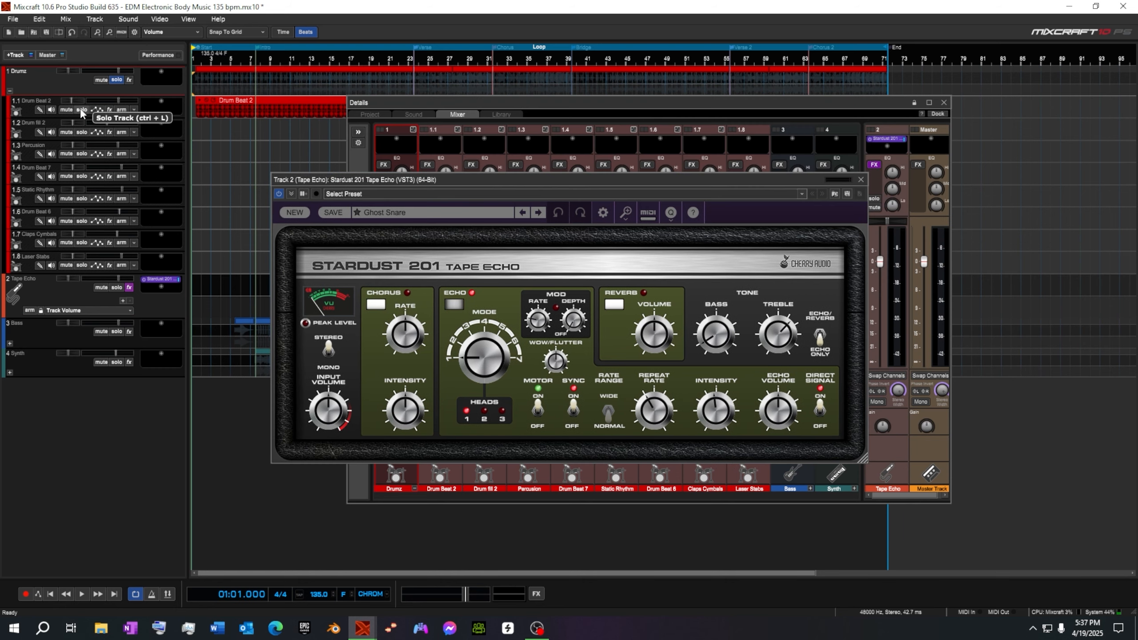
Solo the Drum Beat 2 track within the soloed Drums submix, and raise the Drums channel's Tape Echo send slightly
click(82, 110)
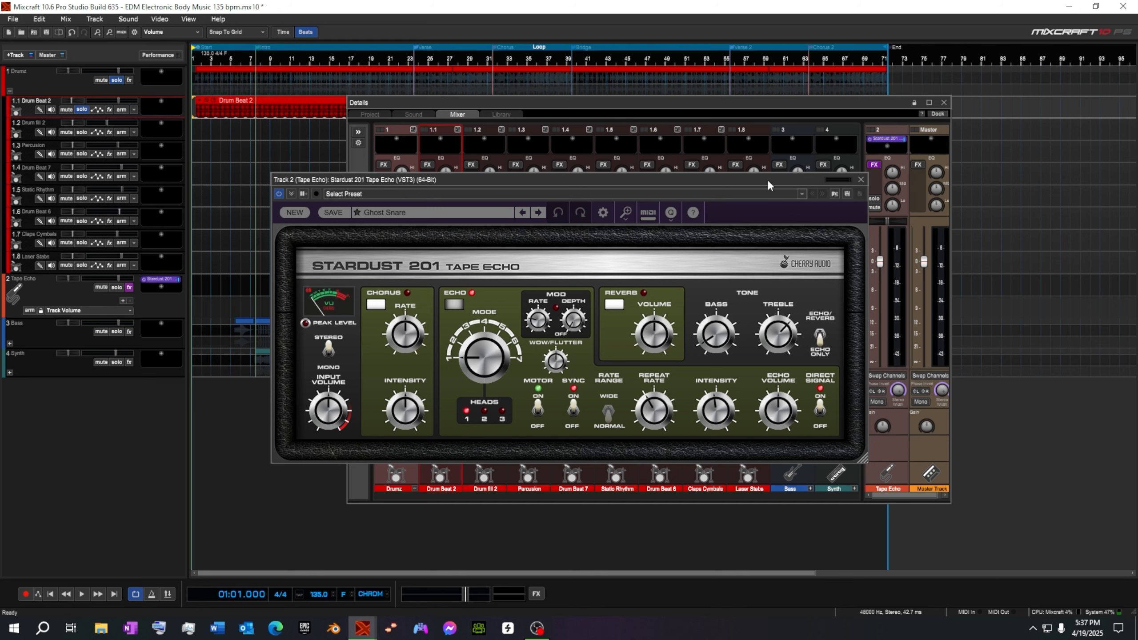
click(861, 180)
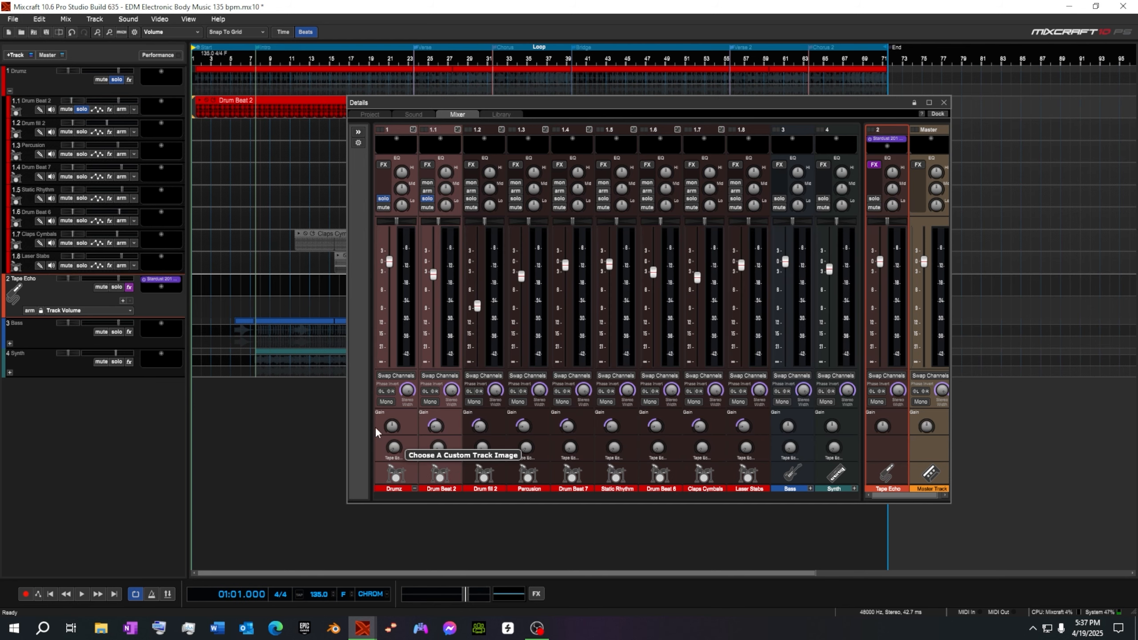
mouse_move(392, 448)
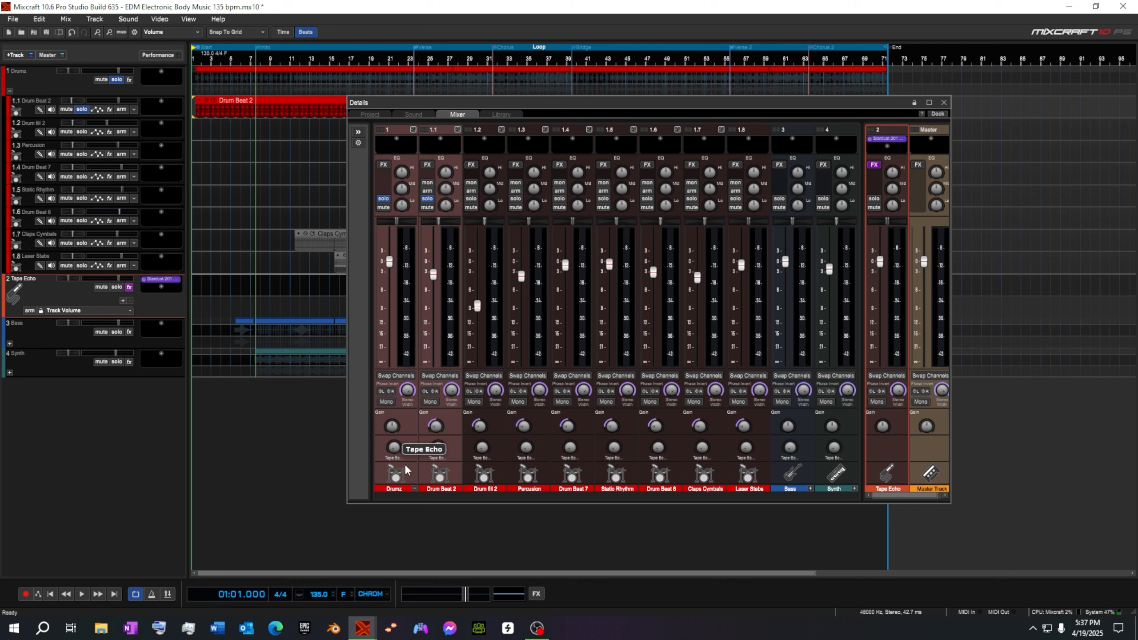
drag(392, 448, 392, 441)
Play the soloed drums from the start to audition the Tape Echo send, and stop playback
click(169, 299)
click(82, 594)
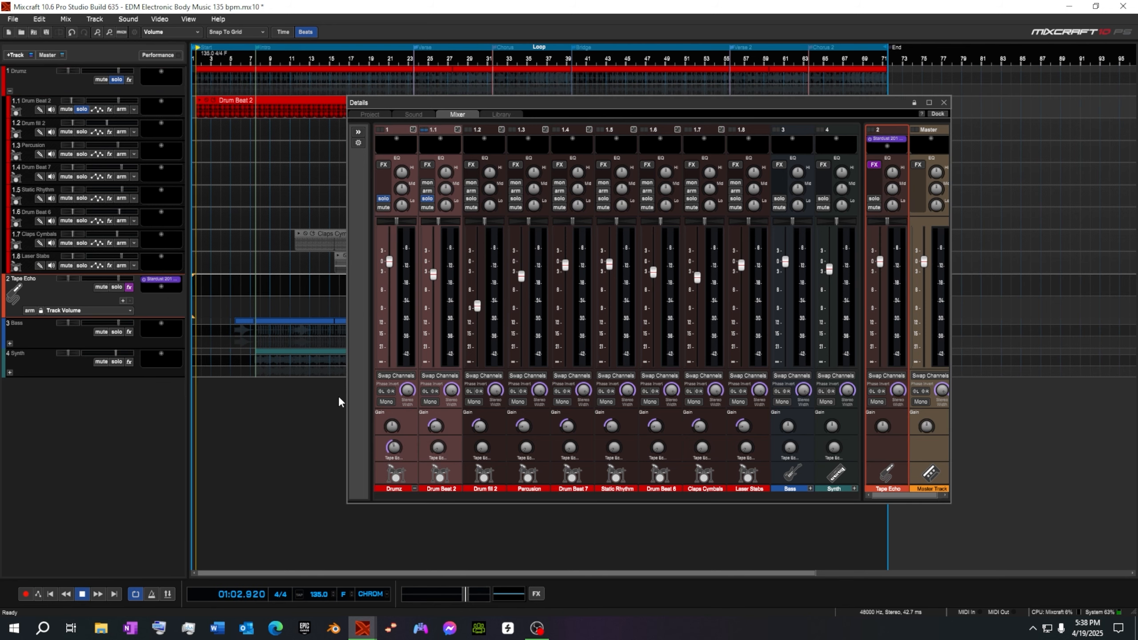
drag(546, 103, 596, 81)
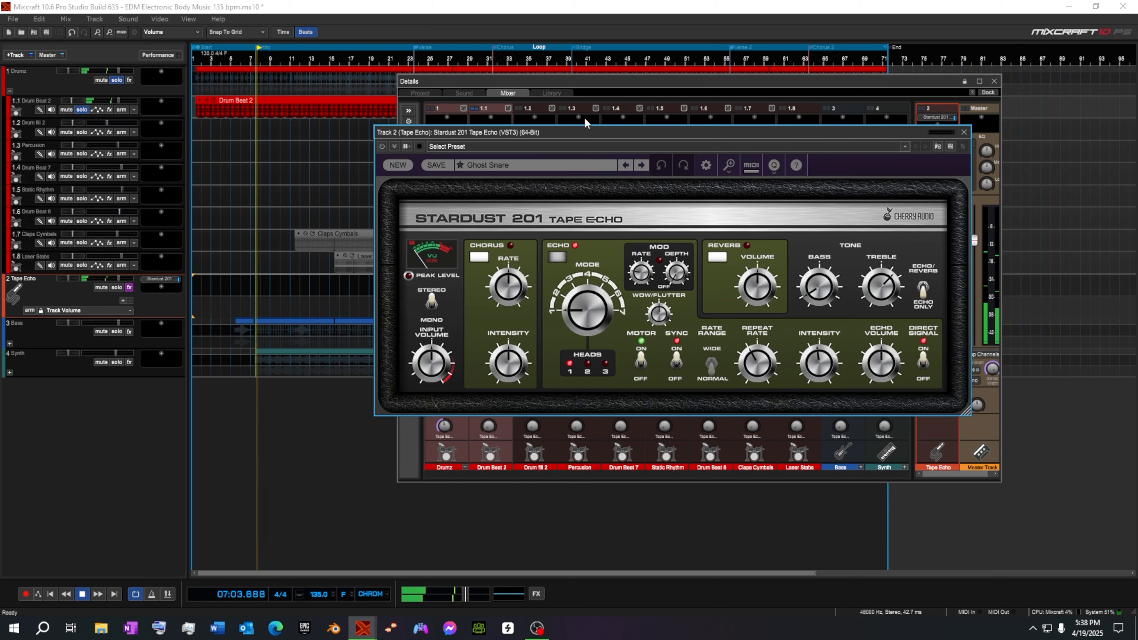
click(83, 596)
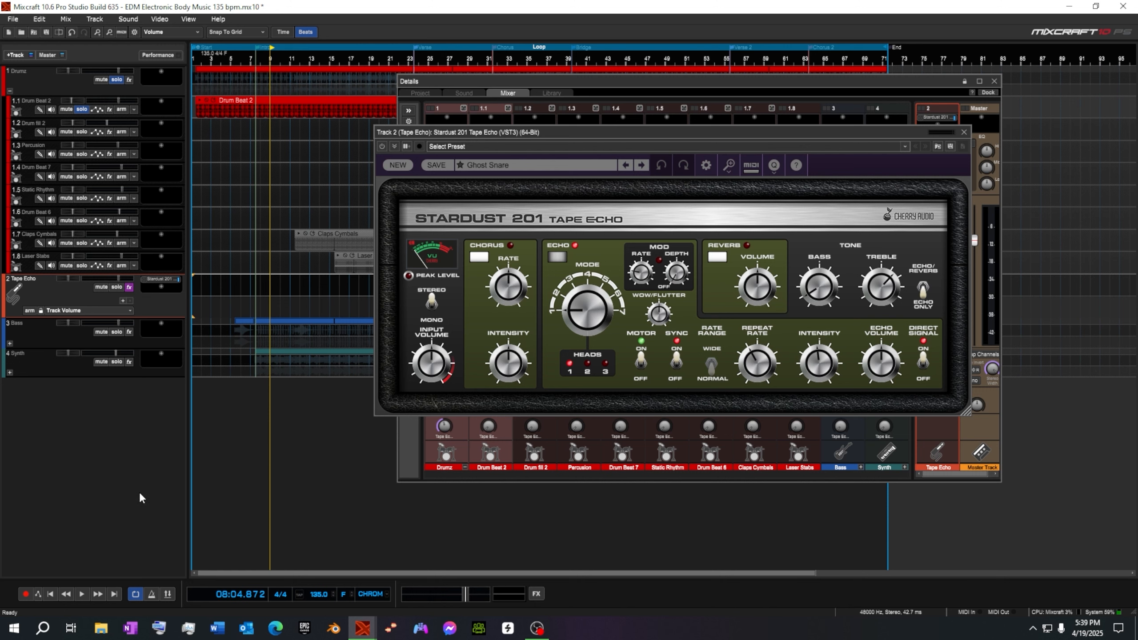
drag(672, 132, 660, 150)
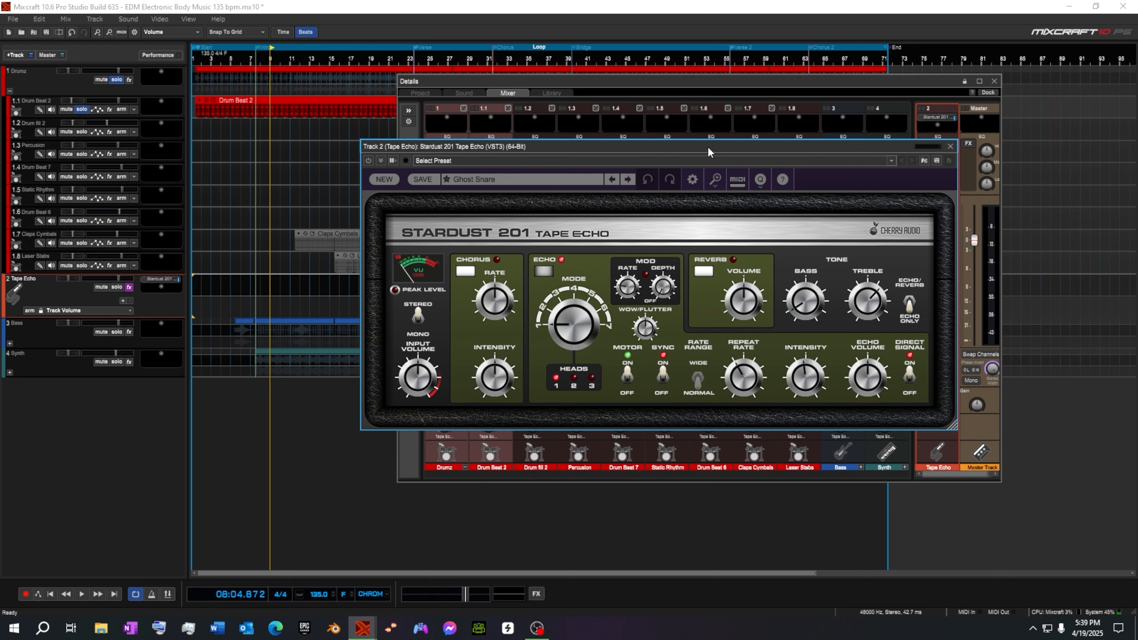
drag(709, 149, 675, 157)
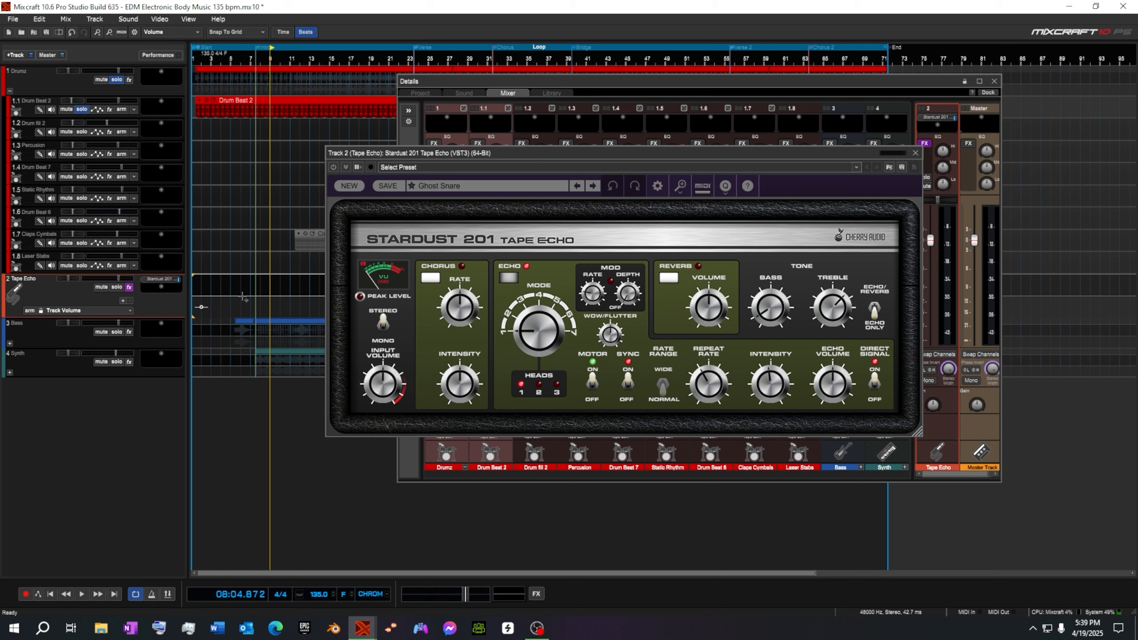
Play a loop over the opening Drum Beat 2 section and slightly lower the Tape Echo track's volume
mouse_move(243, 298)
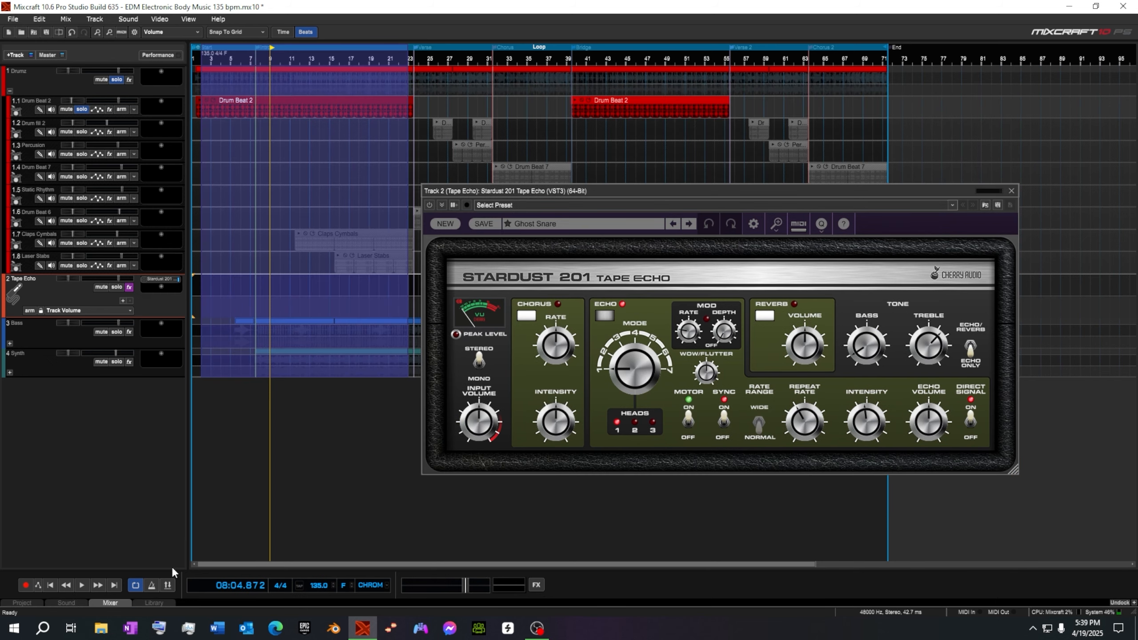
drag(761, 193, 619, 117)
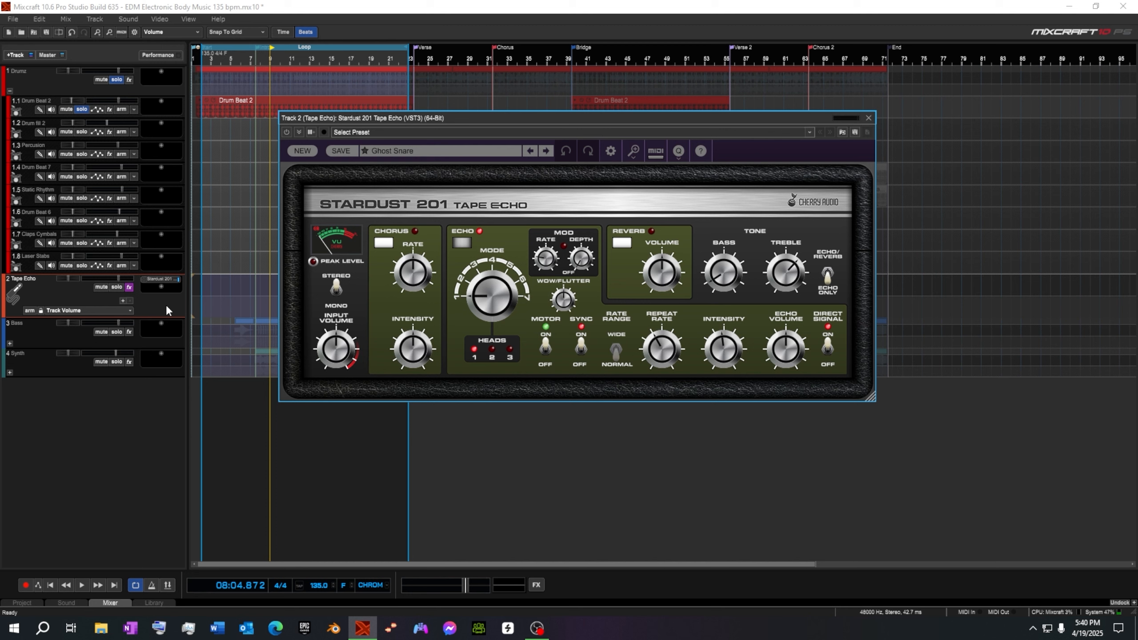
key(space)
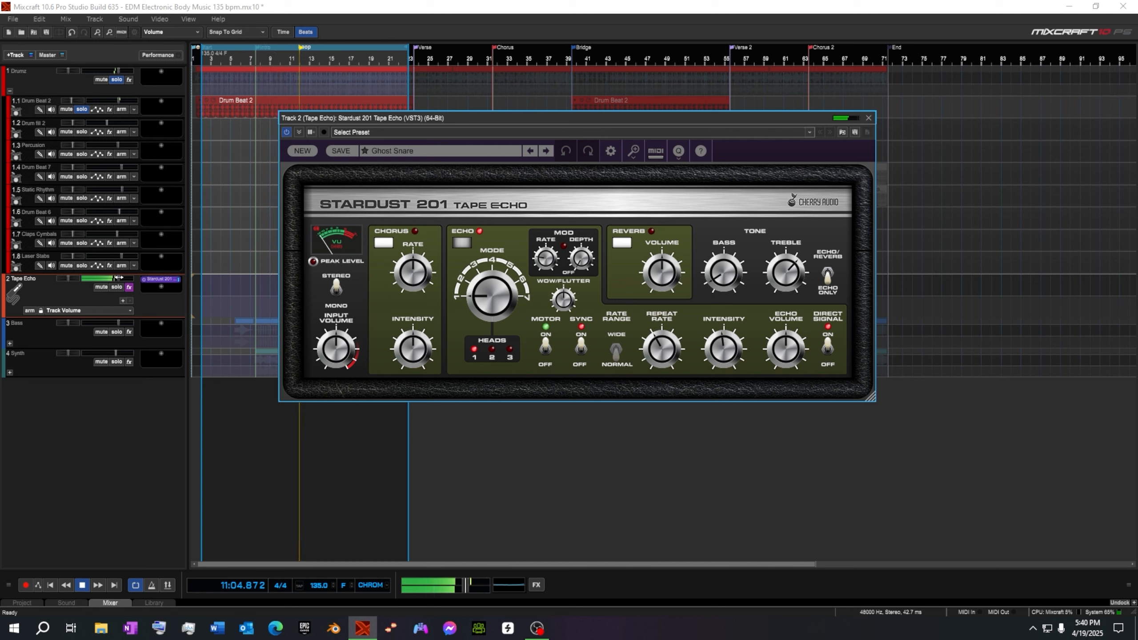
drag(116, 279, 108, 278)
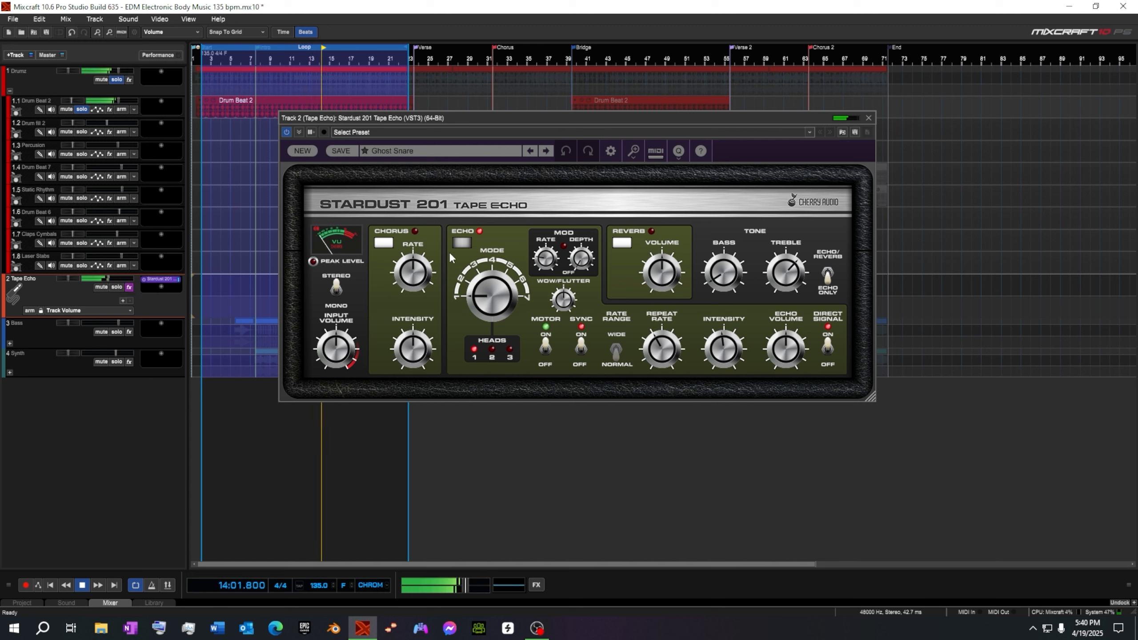
Adjust the modulation Rate and Depth of the Stardust 201 Tape Echo effect while the loop plays
click(541, 252)
drag(541, 253, 543, 234)
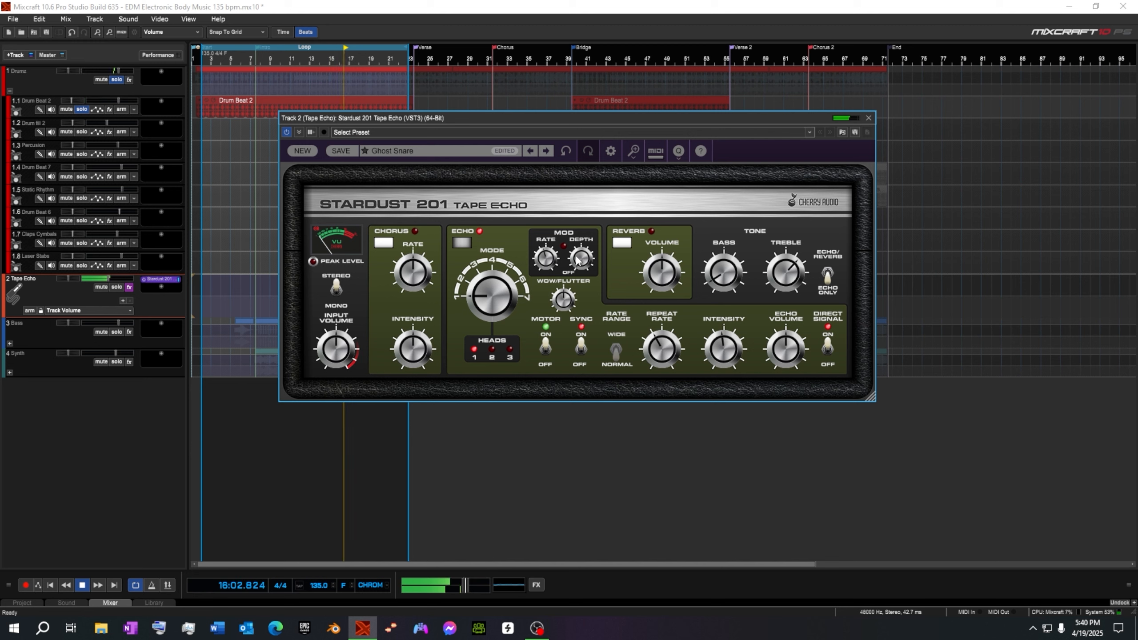
click(577, 259)
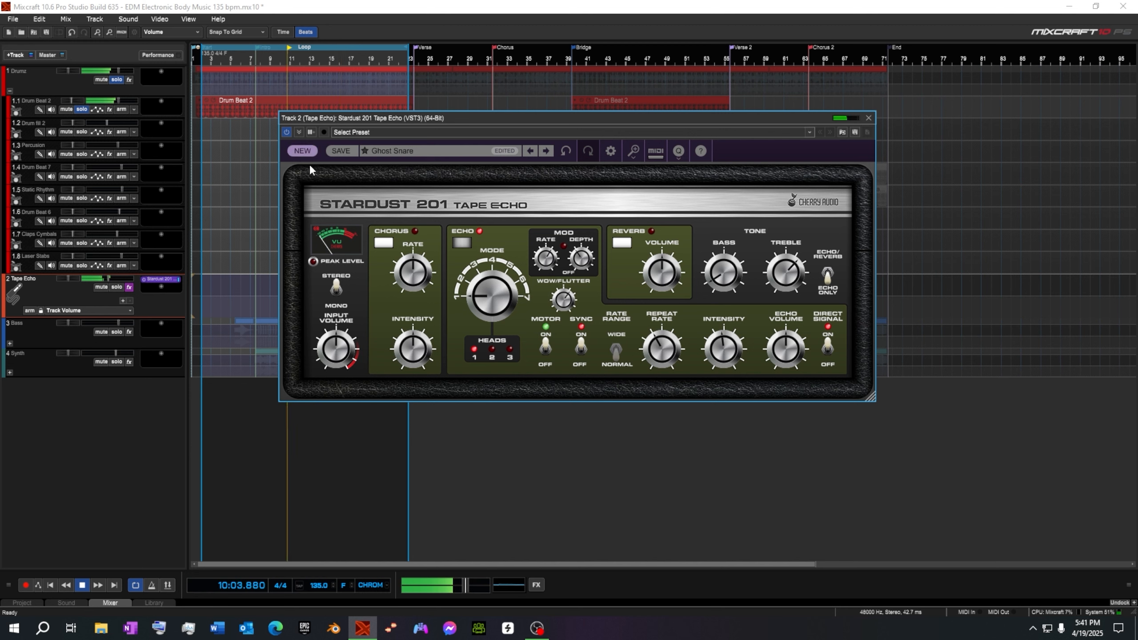
Bypass and re-enable the Stardust 201 Tape Echo during playback to compare the drums, and stop playback
click(288, 132)
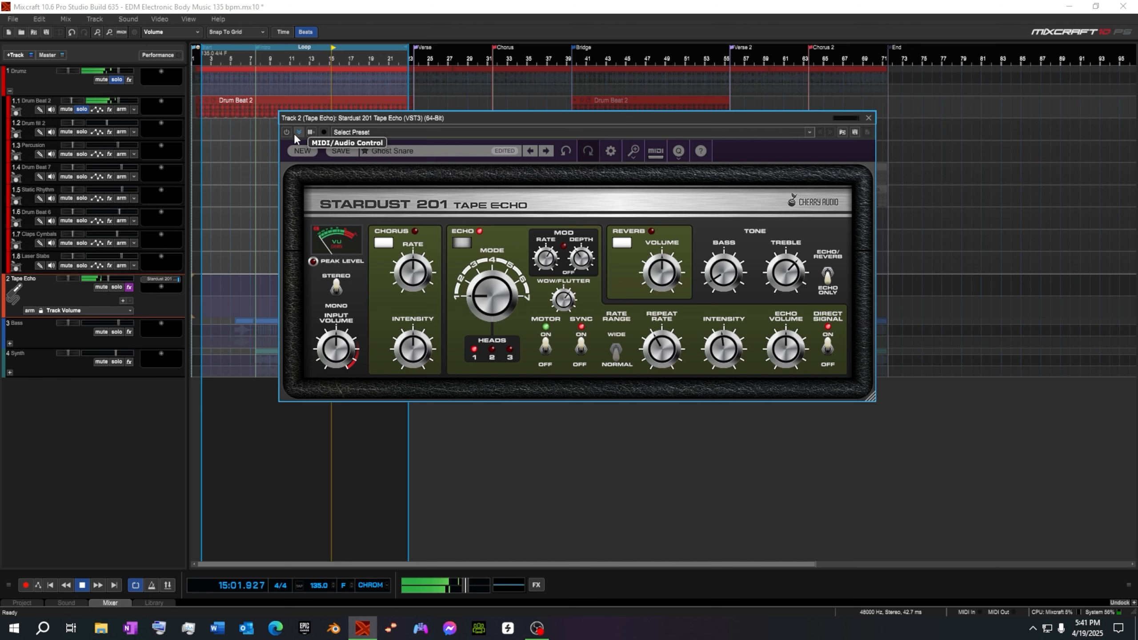
click(298, 133)
click(298, 132)
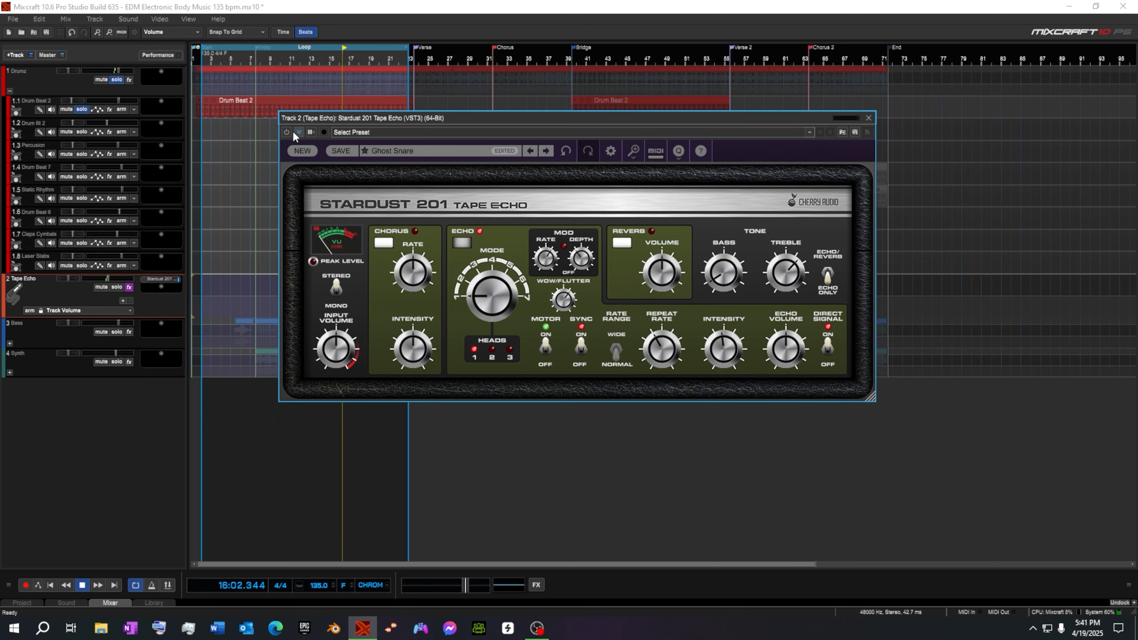
click(286, 132)
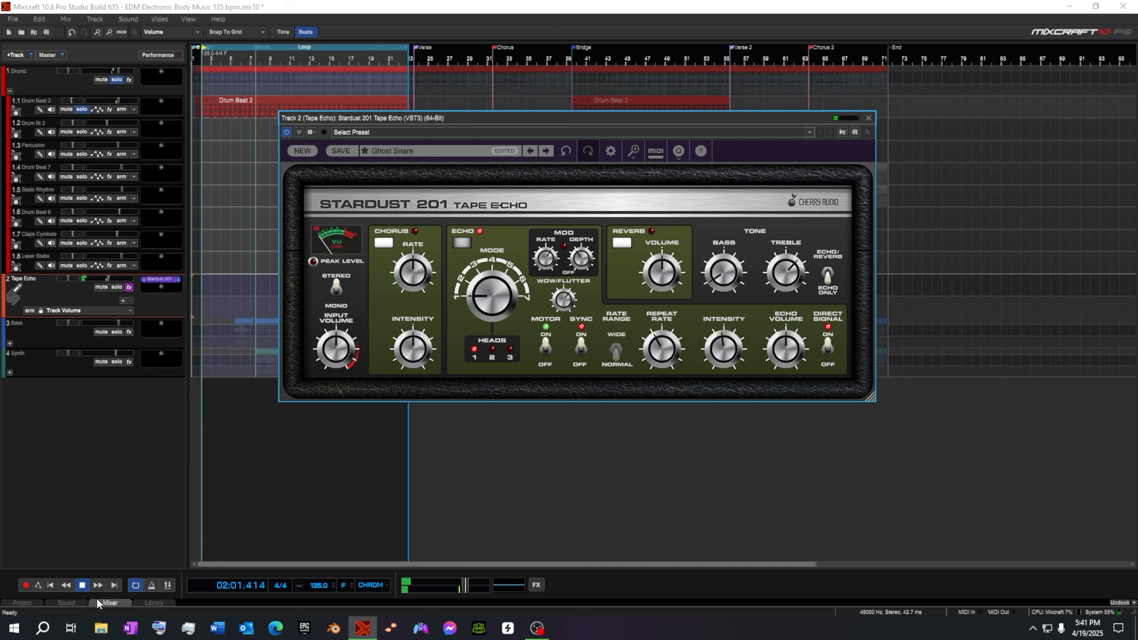
click(80, 585)
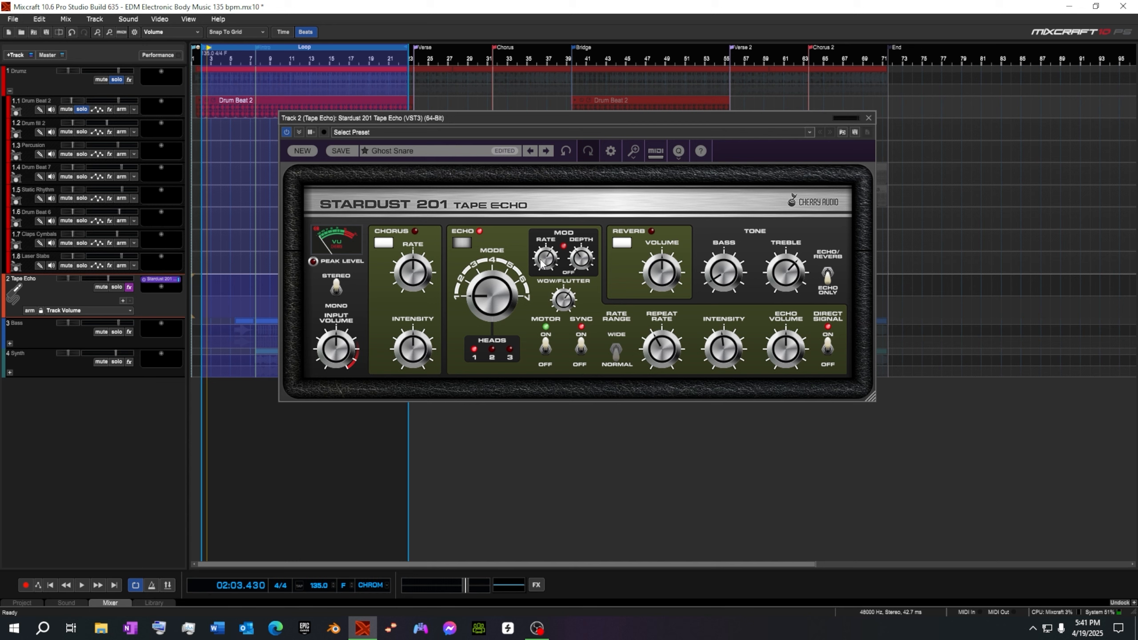
Close the Tape Echo effect window and reset the loop region to span the whole song
mouse_move(543, 266)
drag(653, 116, 757, 84)
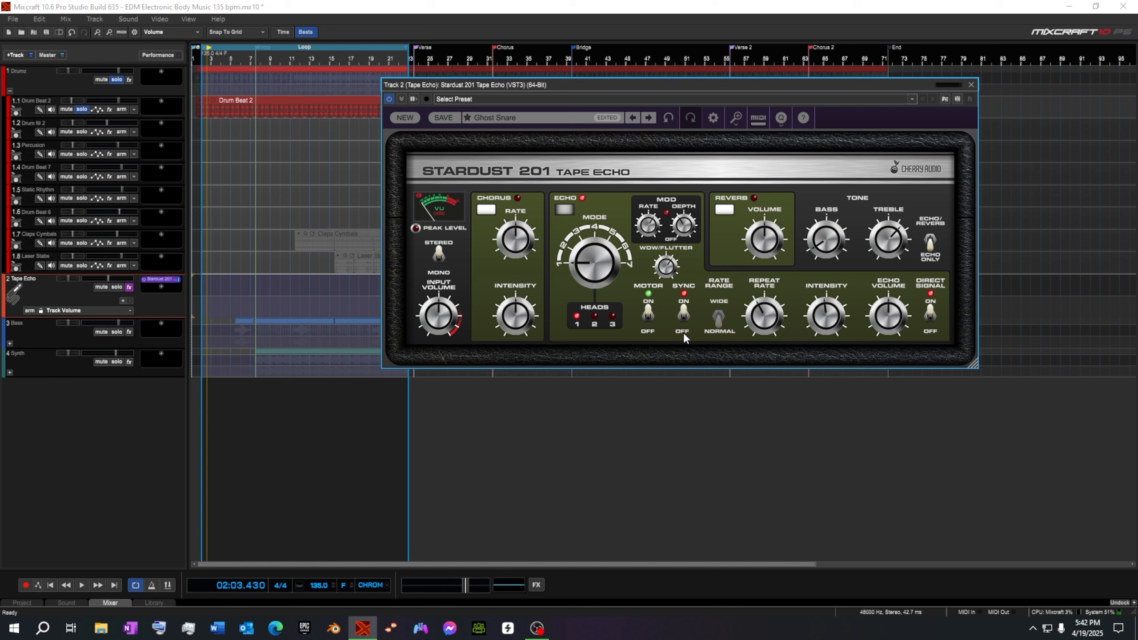
click(970, 85)
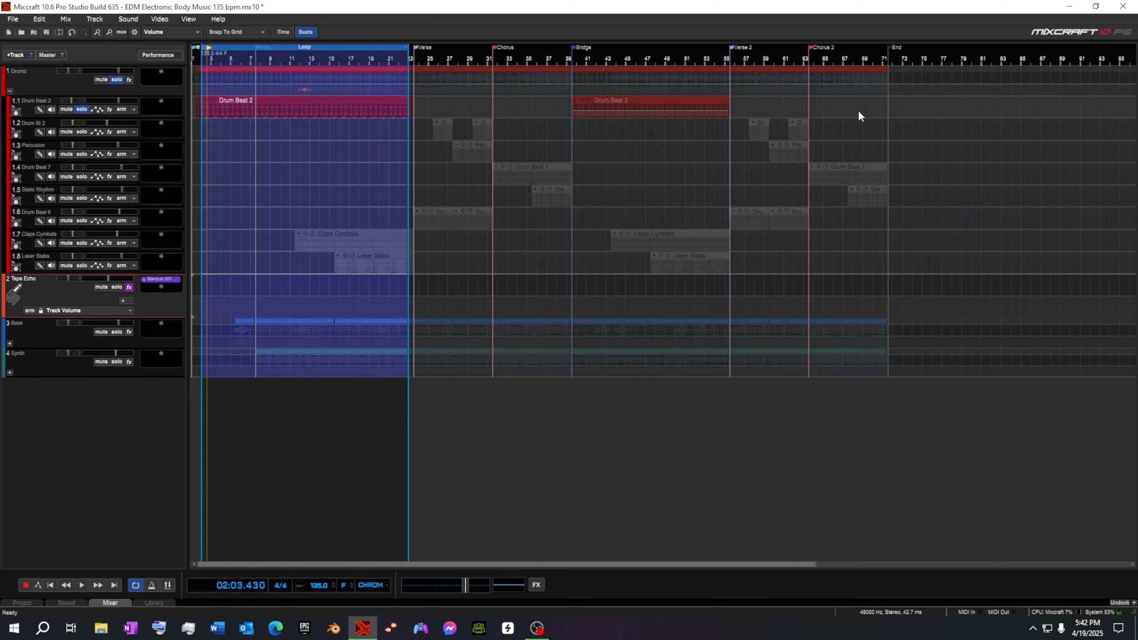
click(136, 584)
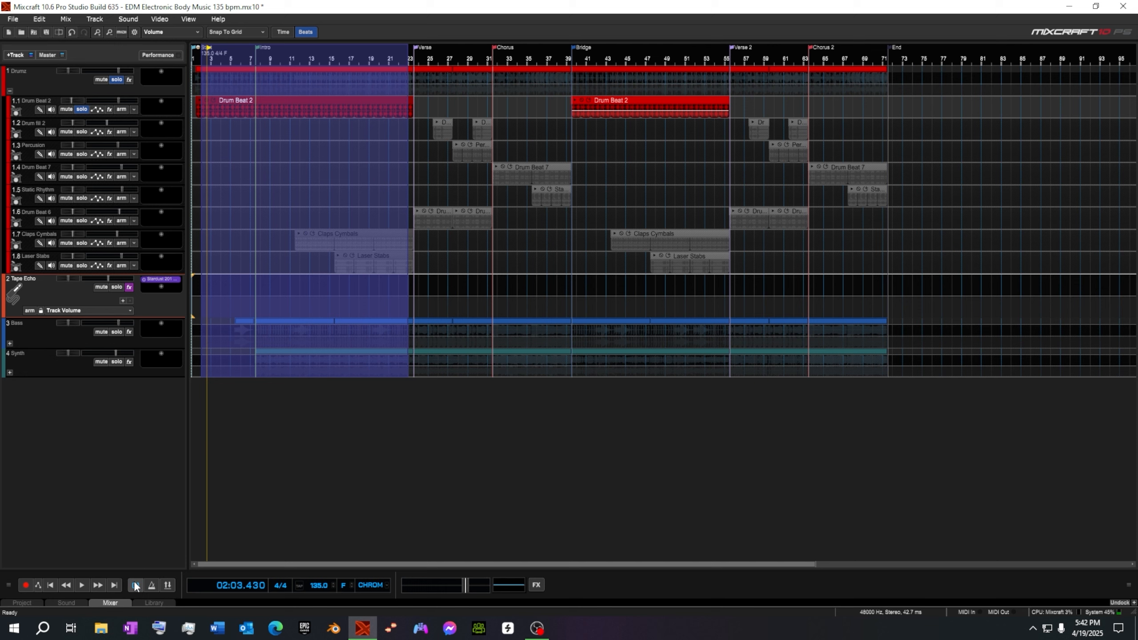
click(134, 582)
click(134, 583)
drag(892, 61, 807, 61)
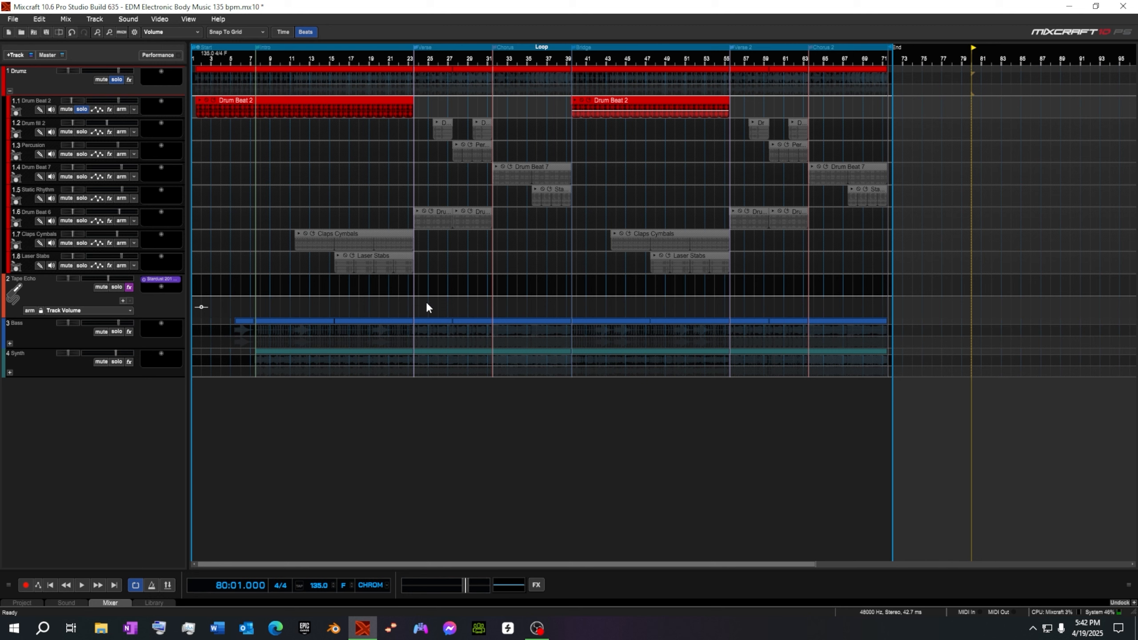
Enlarge the Tape Echo track lane and add volume automation points around the starts of Bridge and Verse 2
mouse_move(413, 298)
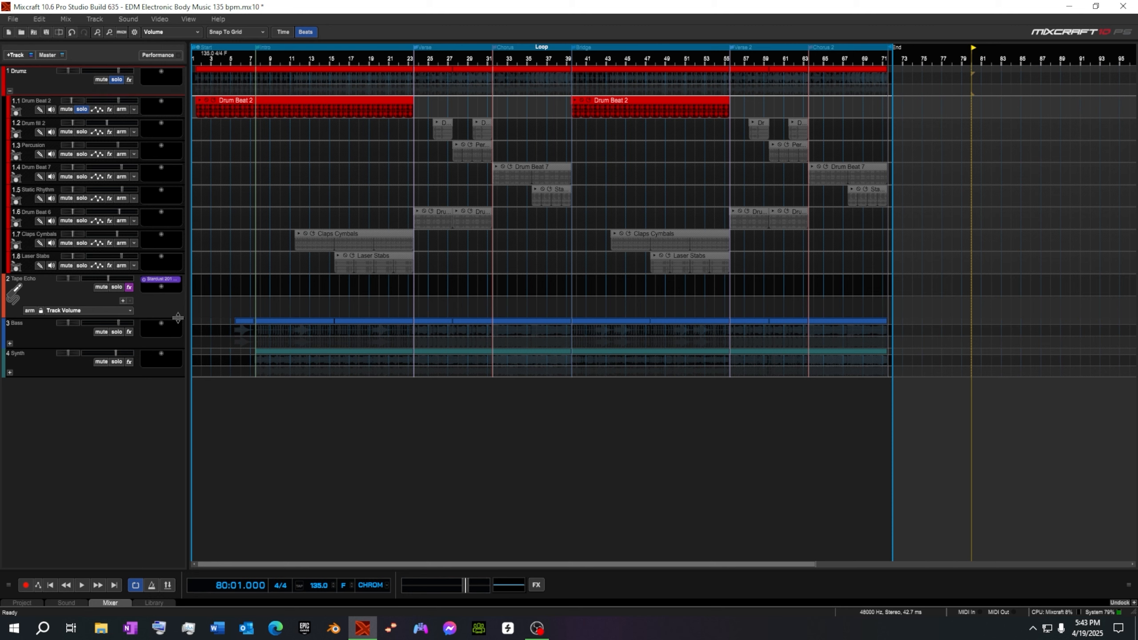
drag(178, 320, 193, 379)
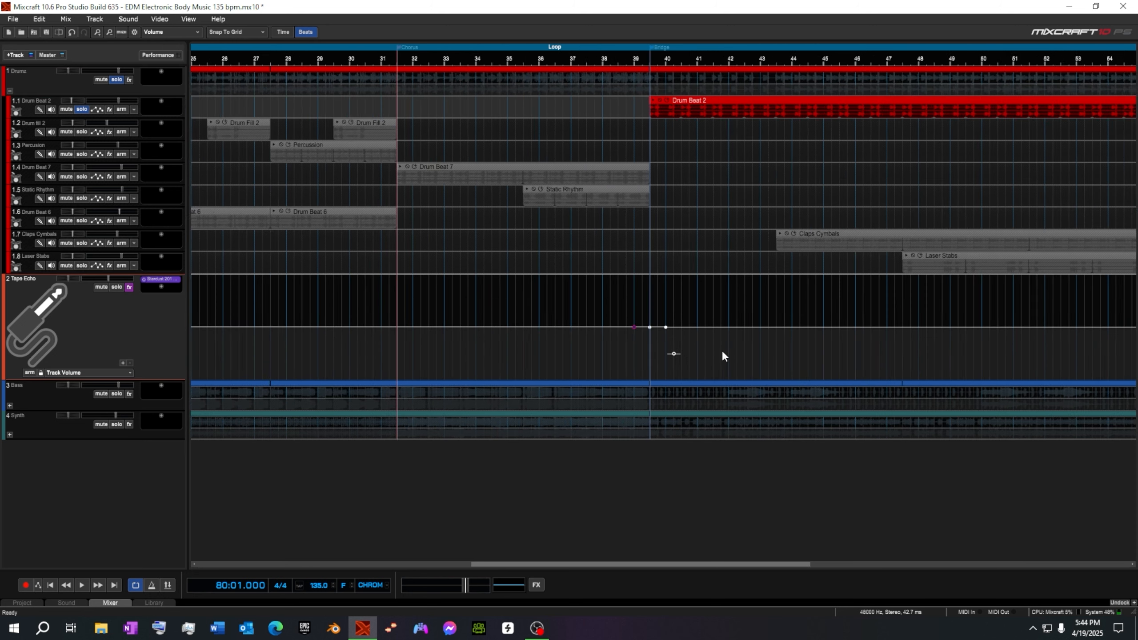
scroll(722, 351, down, 1)
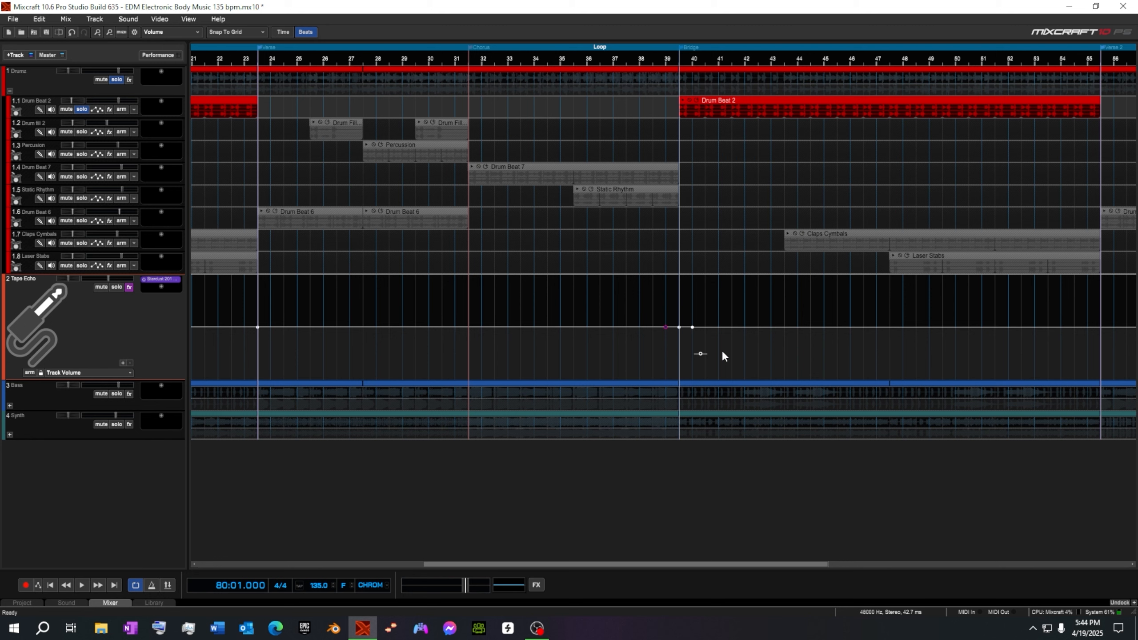
scroll(723, 353, down, 1)
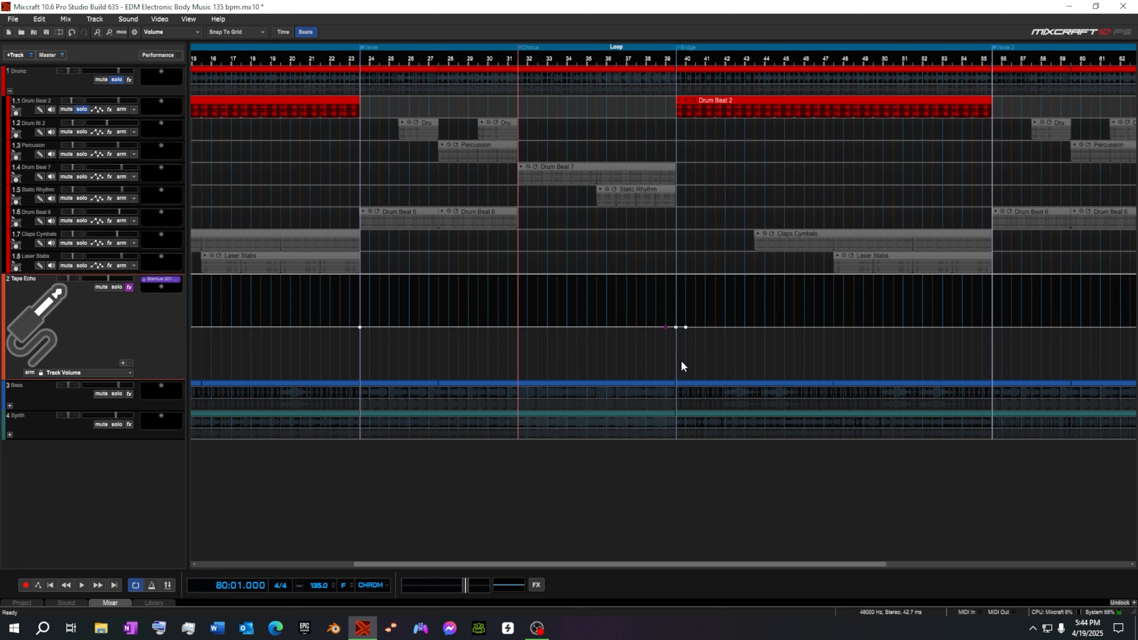
mouse_move(666, 327)
click(686, 327)
click(991, 327)
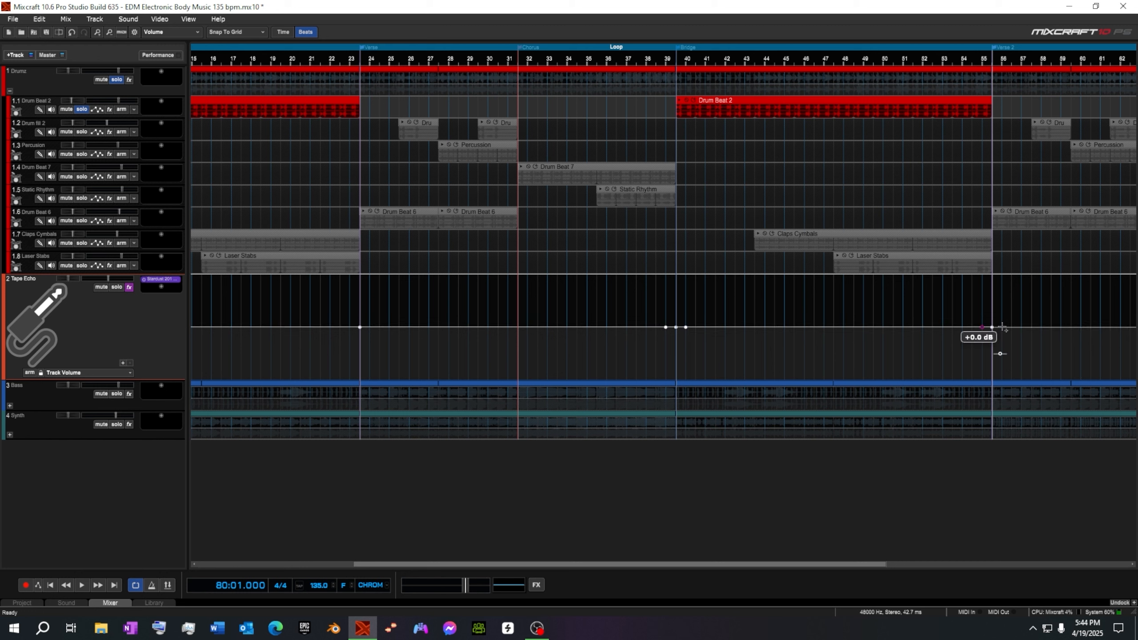
Try raising the Tape Echo volume automation across the Bridge section, and undo it
mouse_move(804, 327)
mouse_down()
mouse_move(804, 300)
mouse_move(804, 337)
mouse_move(804, 310)
mouse_up()
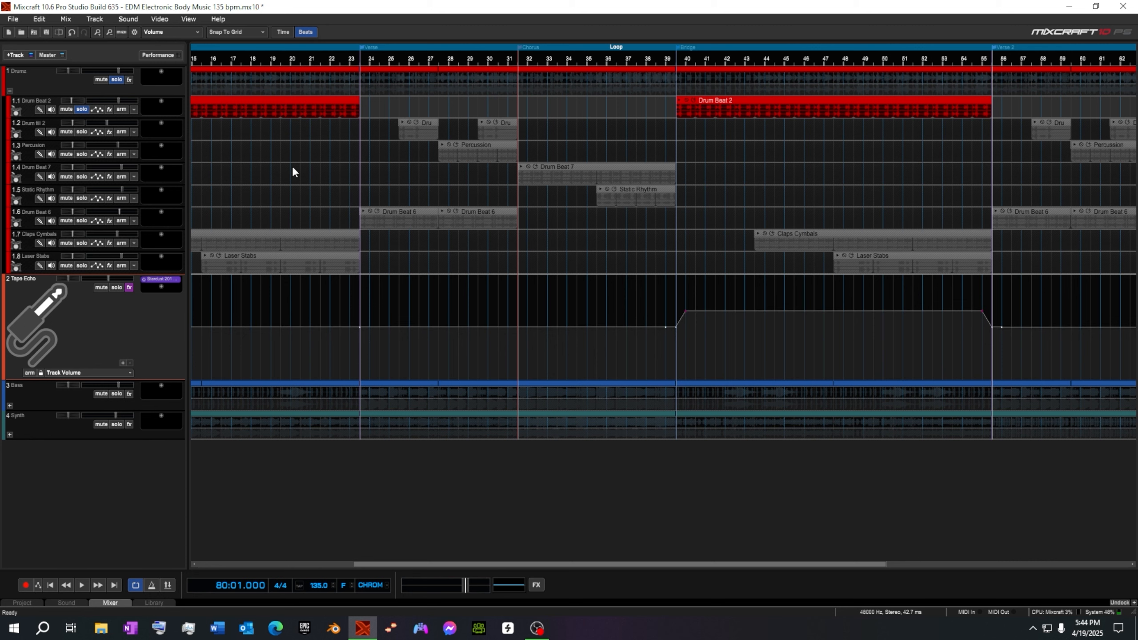
key(ctrl+z)
scroll(333, 345, down, 2)
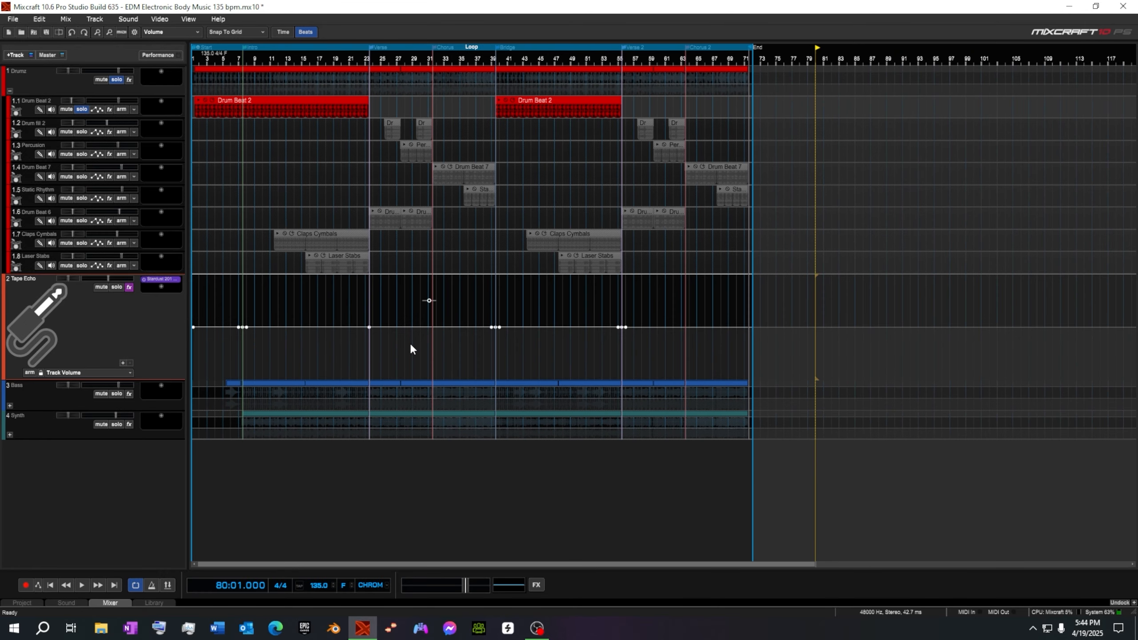
Add Tape Echo volume automation points around the starts of Verse and Chorus 2 and around the song's end
scroll(408, 342, up, 2)
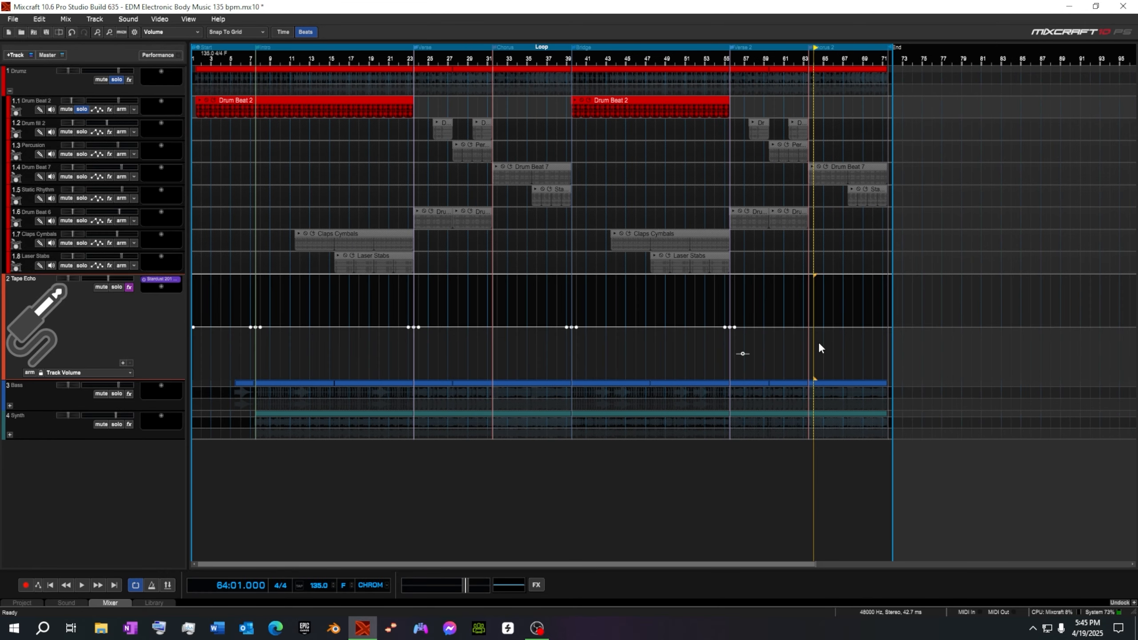
scroll(818, 340, up, 2)
scroll(667, 357, up, 1)
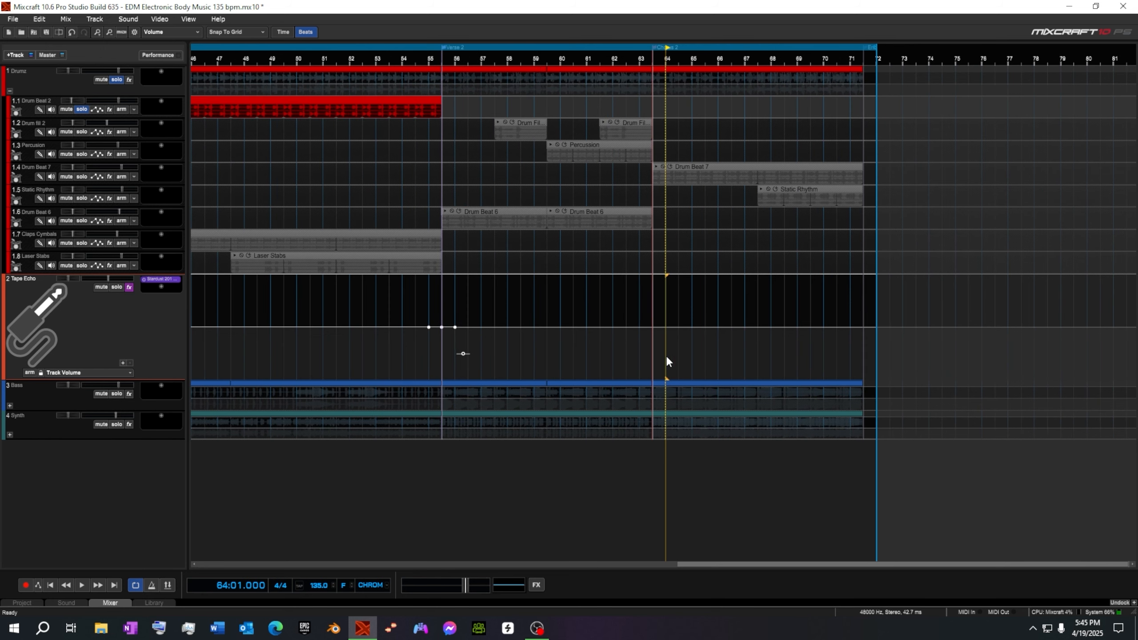
click(640, 327)
click(666, 327)
click(863, 327)
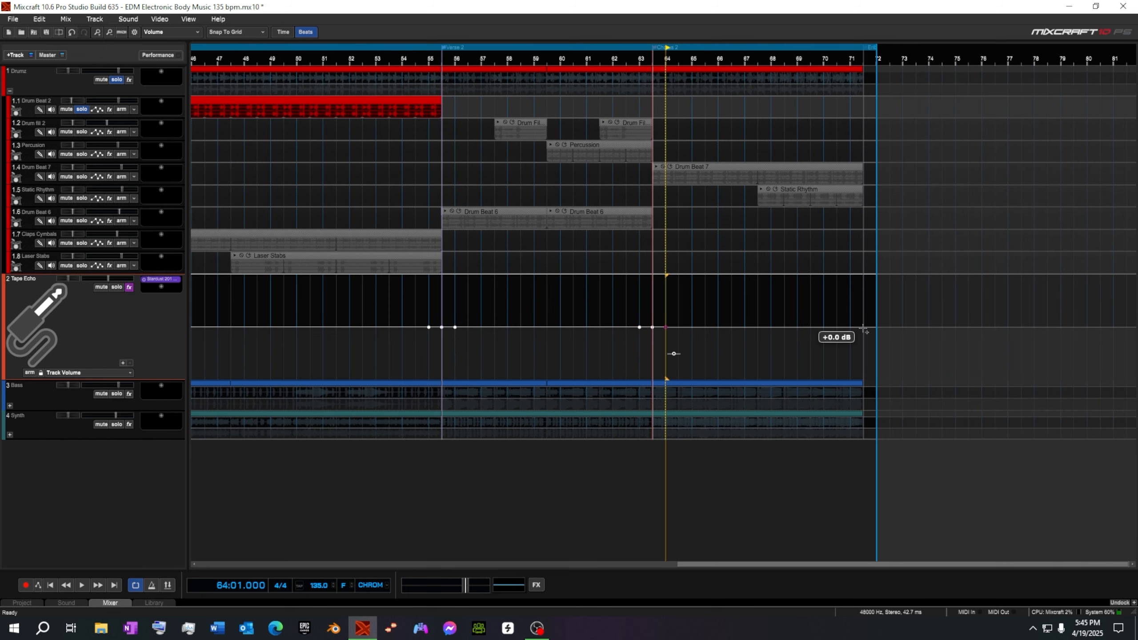
click(850, 327)
click(876, 327)
scroll(694, 357, down, 1)
scroll(692, 357, down, 3)
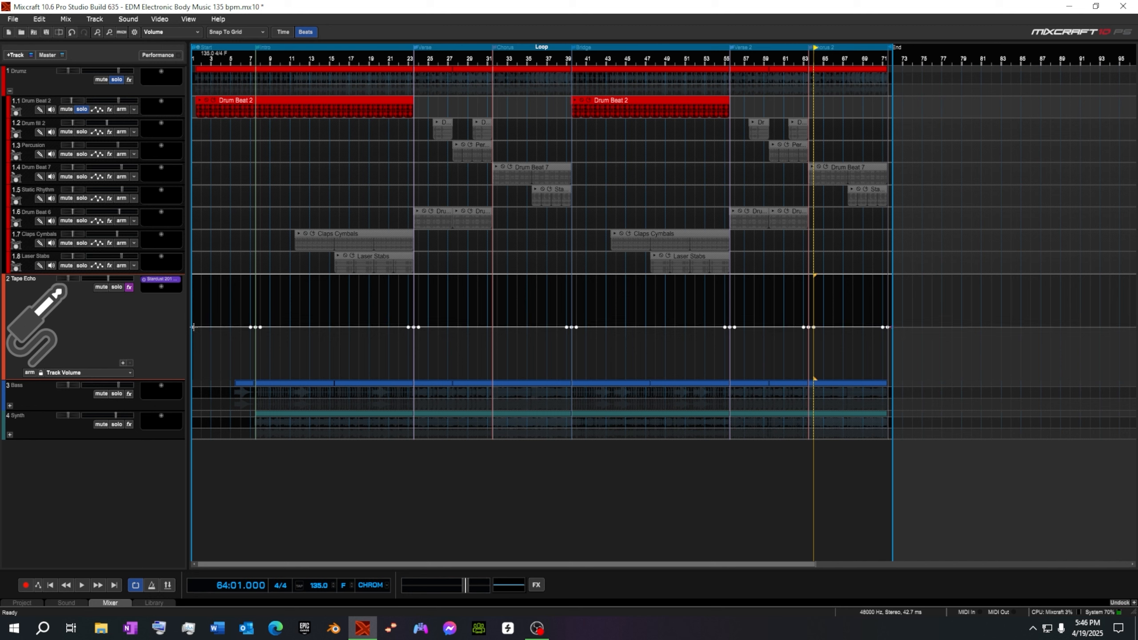
Make the Tape Echo volume automation fade in from silence along an upward curve before the Intro marker
drag(194, 329, 193, 389)
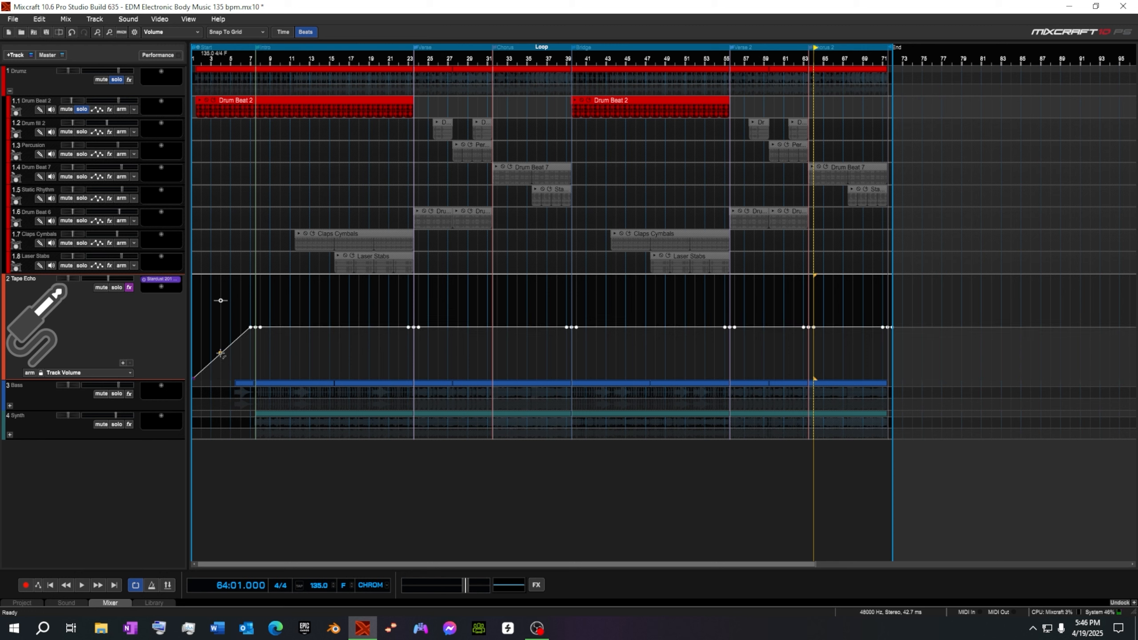
mouse_move(220, 353)
mouse_down()
mouse_move(228, 376)
mouse_move(238, 366)
mouse_up()
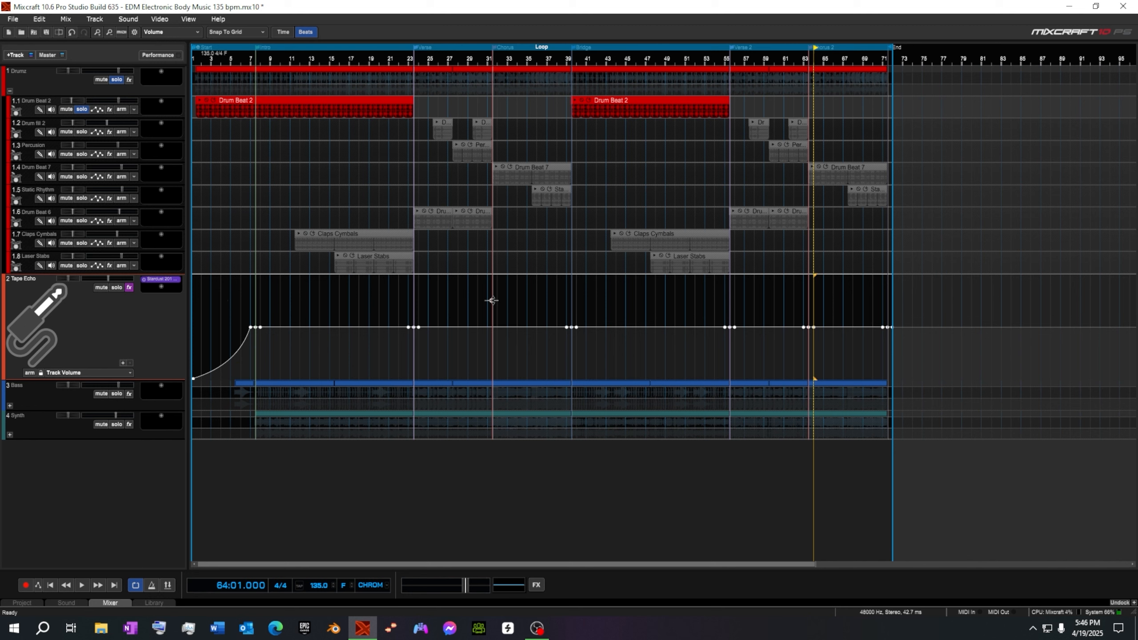
Lower the Tape Echo volume automation to silence across Verse and Chorus, with vertical transitions at both ends
drag(492, 301, 488, 379)
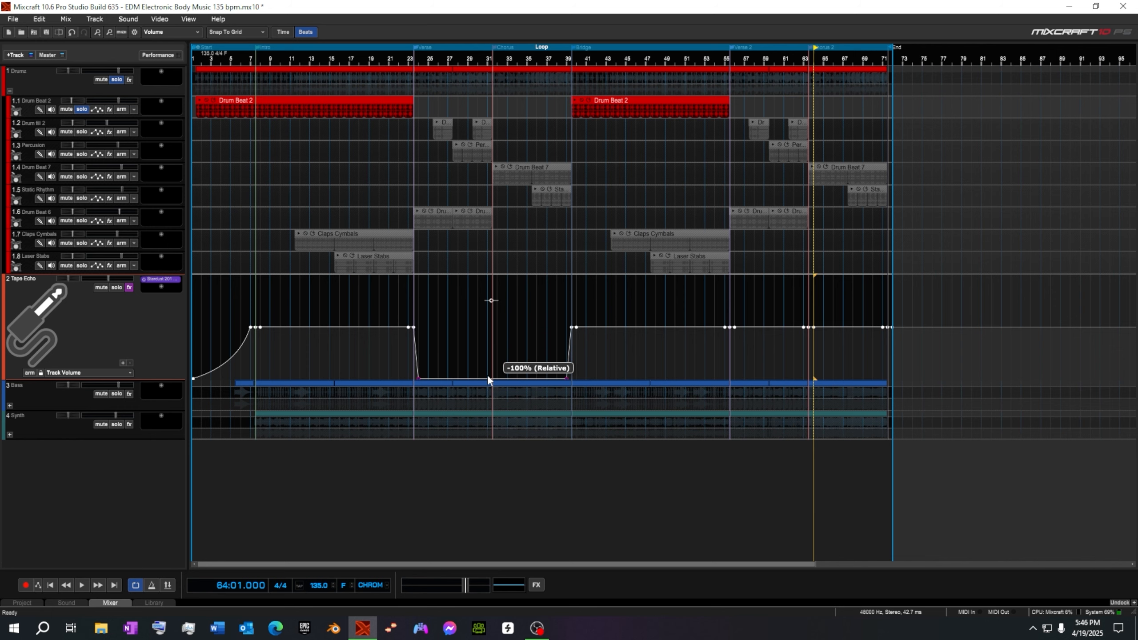
scroll(491, 356, up, 4)
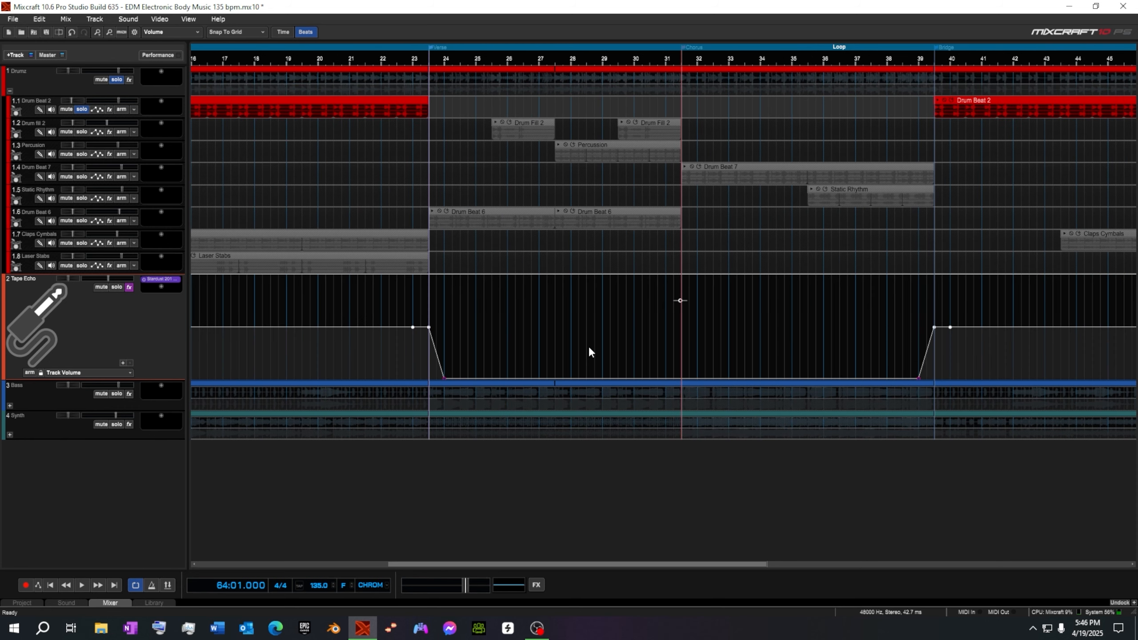
scroll(588, 352, up, 1)
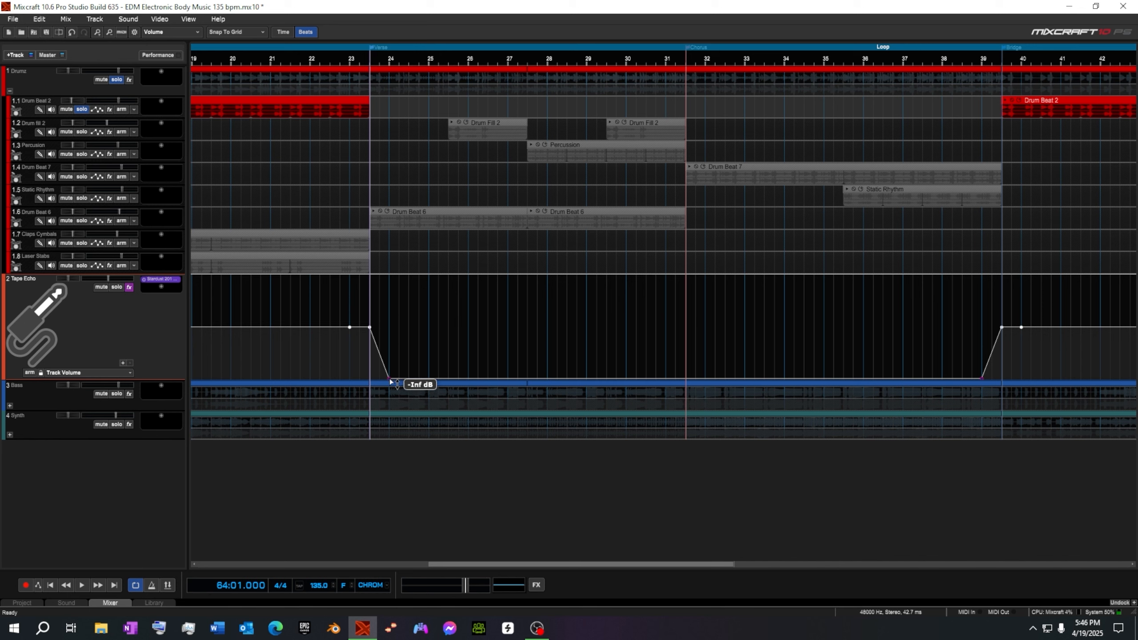
mouse_move(389, 372)
mouse_down()
mouse_move(389, 328)
mouse_move(371, 329)
mouse_move(370, 379)
mouse_up()
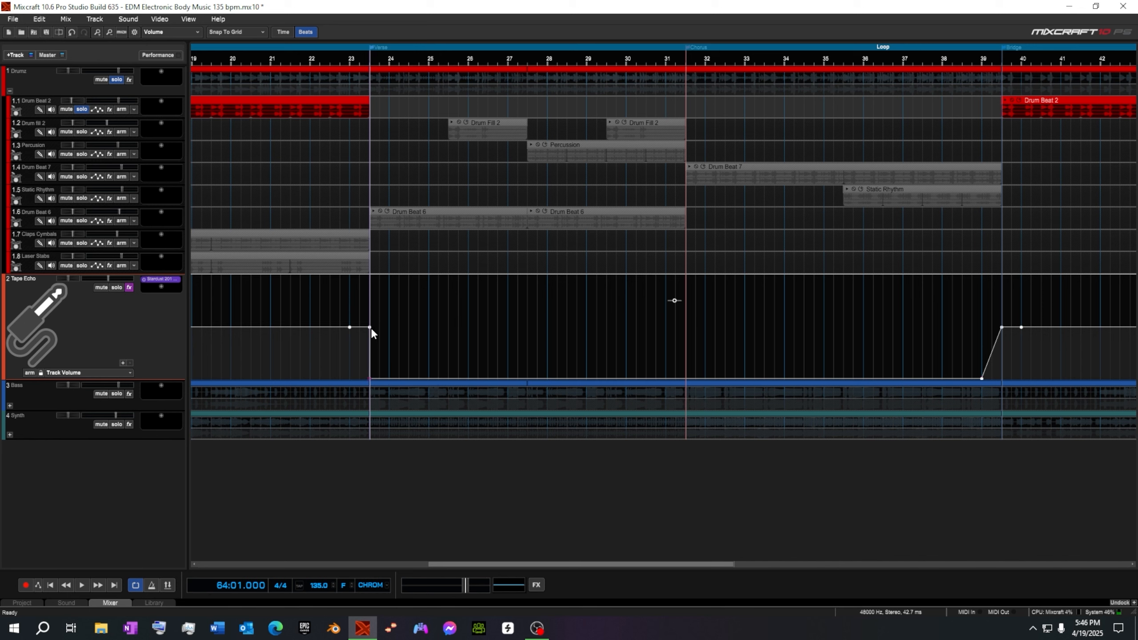
mouse_move(370, 326)
drag(981, 379, 1002, 378)
Lower the Tape Echo volume automation to silence across Verse 2, with vertical transitions at both ends
scroll(1039, 357, down, 4)
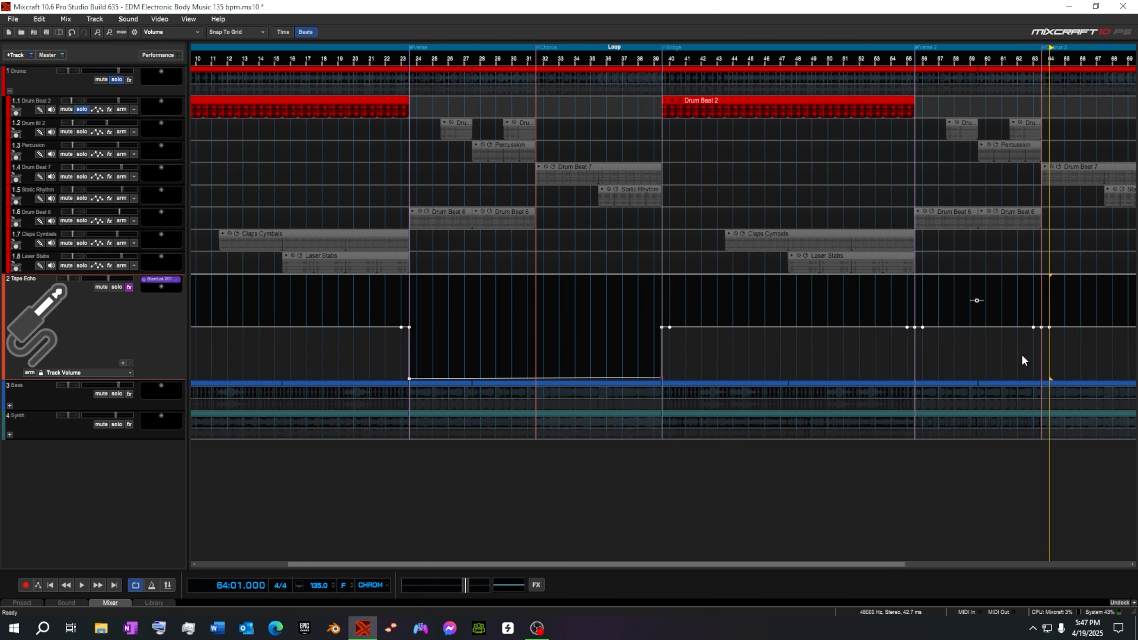
scroll(1019, 353, down, 2)
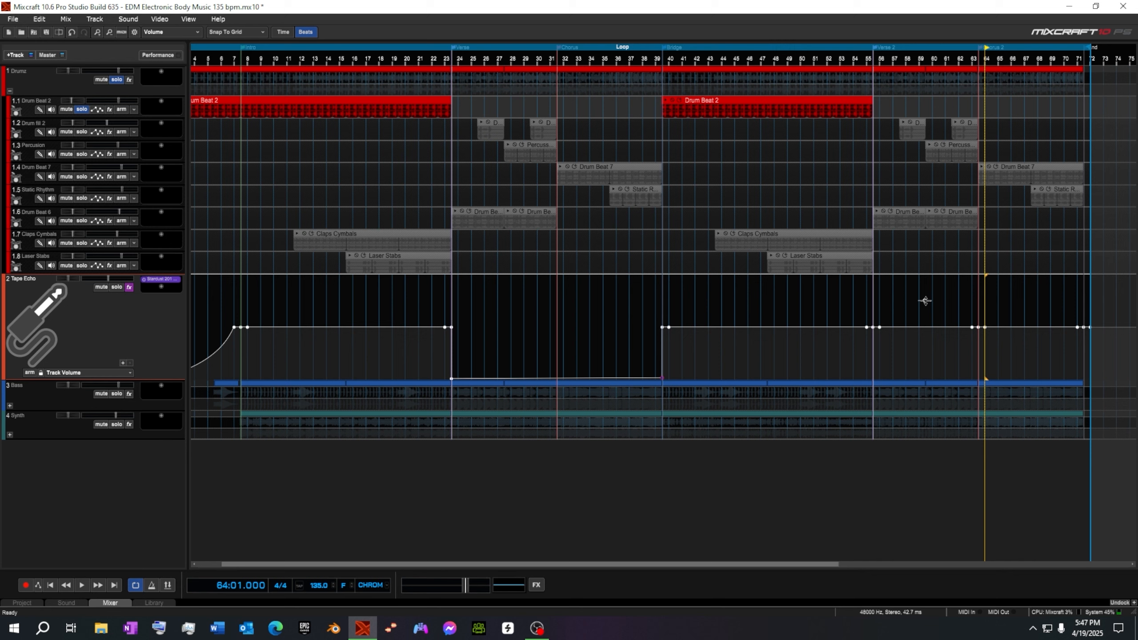
drag(926, 301, 919, 364)
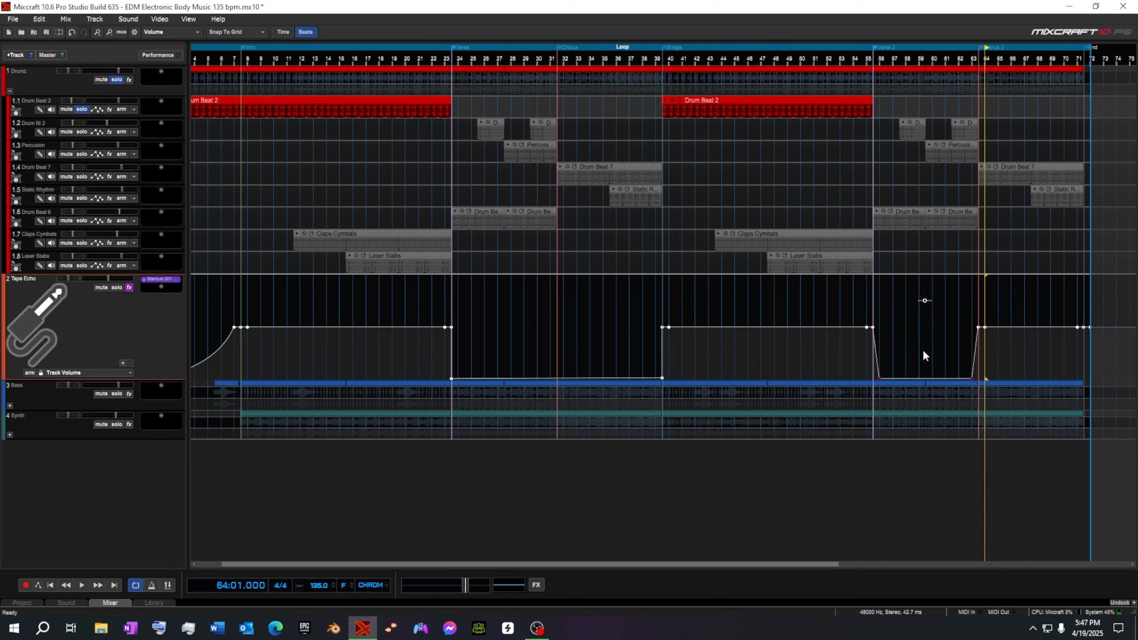
ctrl+scroll(922, 349, up, 2)
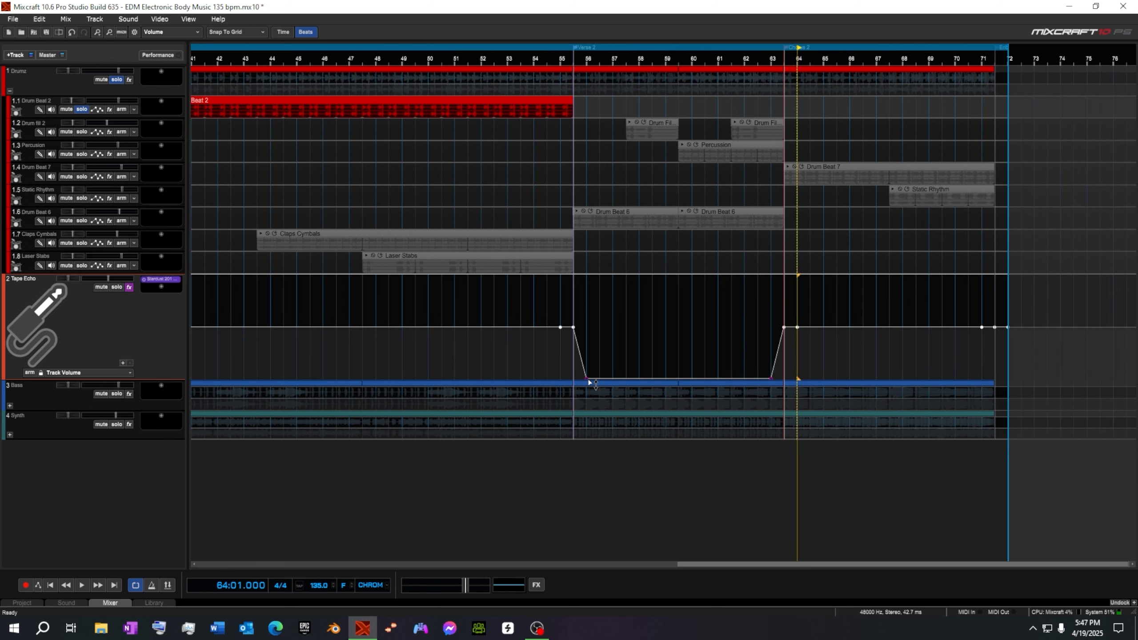
ctrl+scroll(592, 370, down, 2)
mouse_move(608, 381)
drag(608, 381, 585, 390)
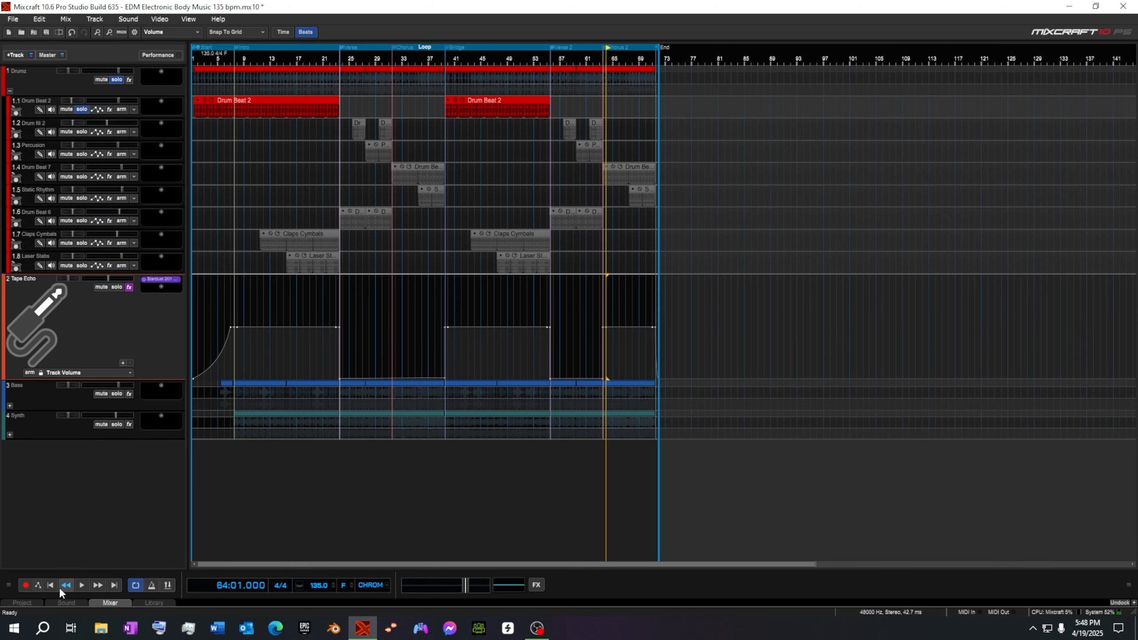
Turn off solo on Drum Beat 2 and play the drums from measure 20 into the Verse
click(49, 585)
click(82, 586)
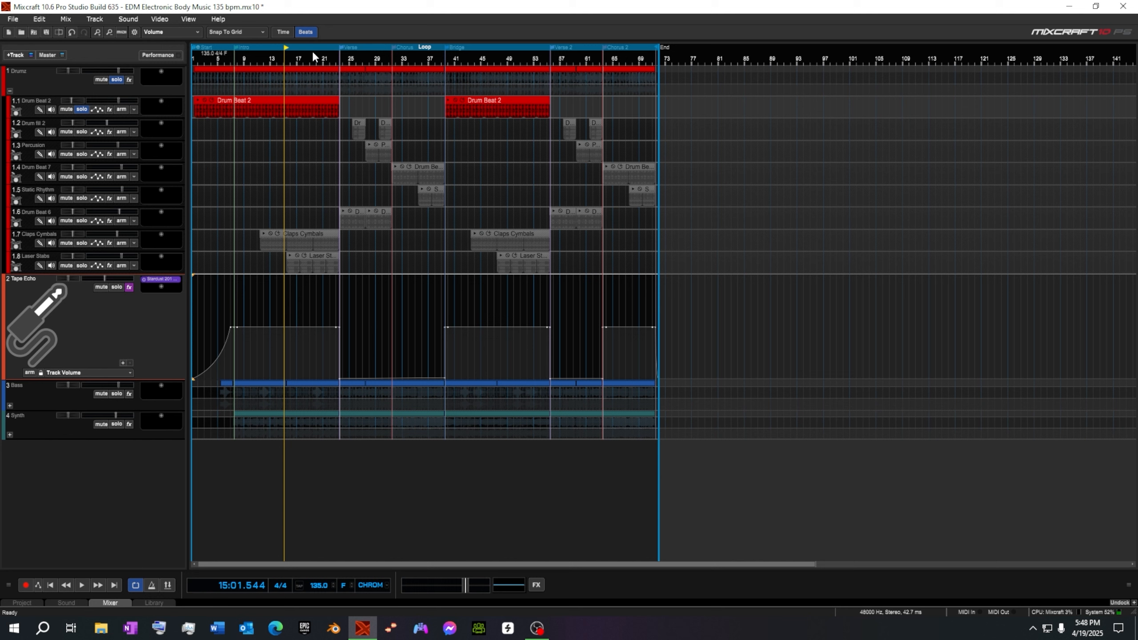
click(318, 54)
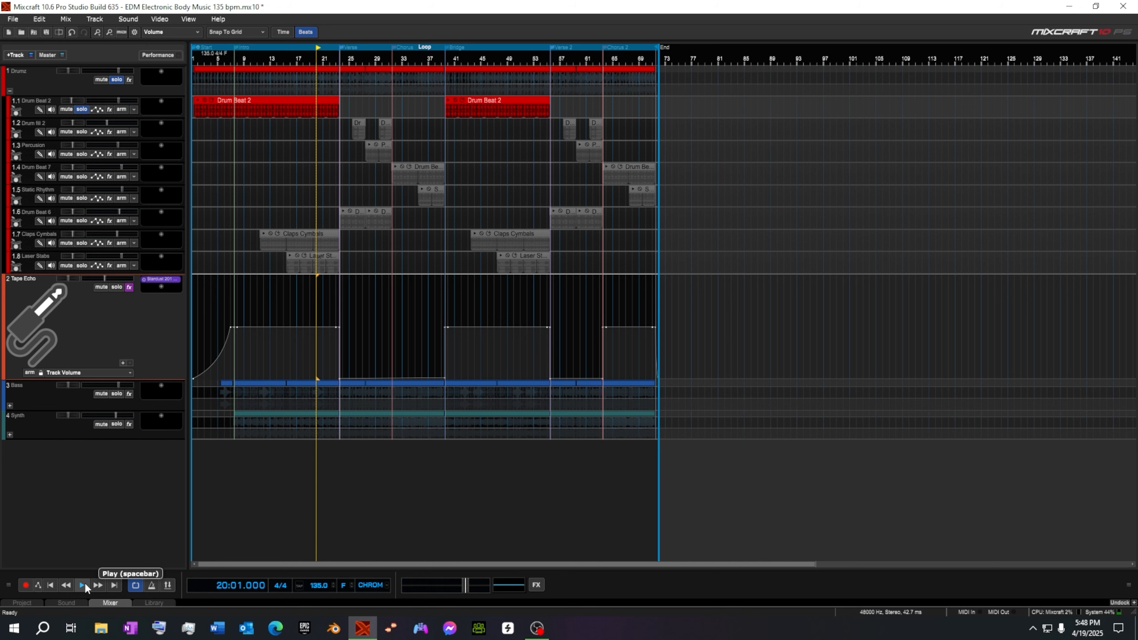
key(space)
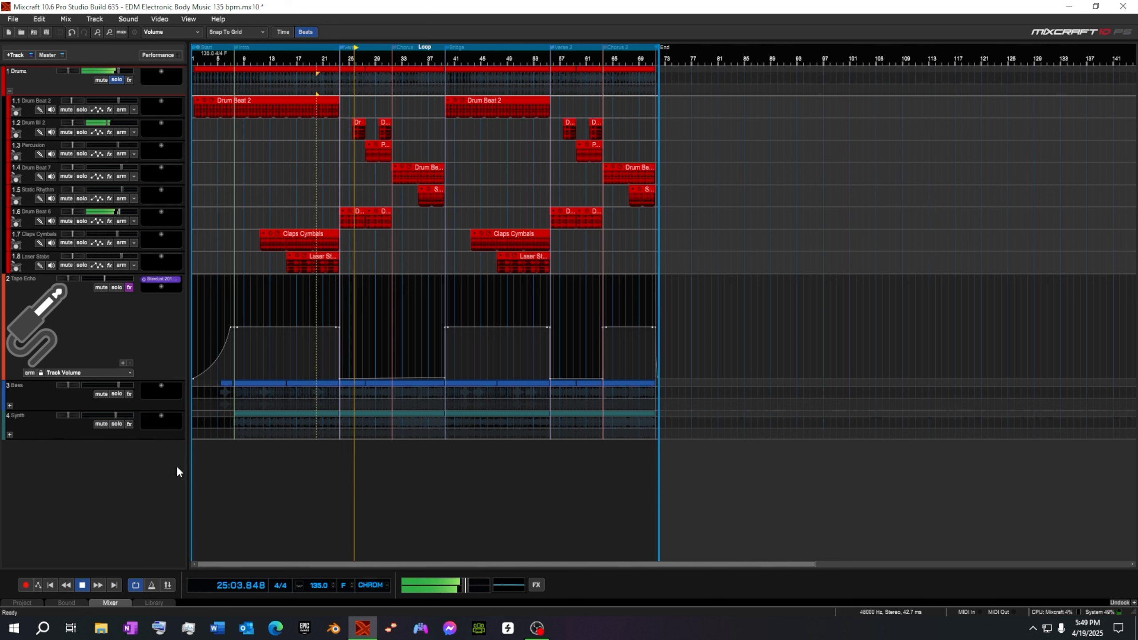
key(space)
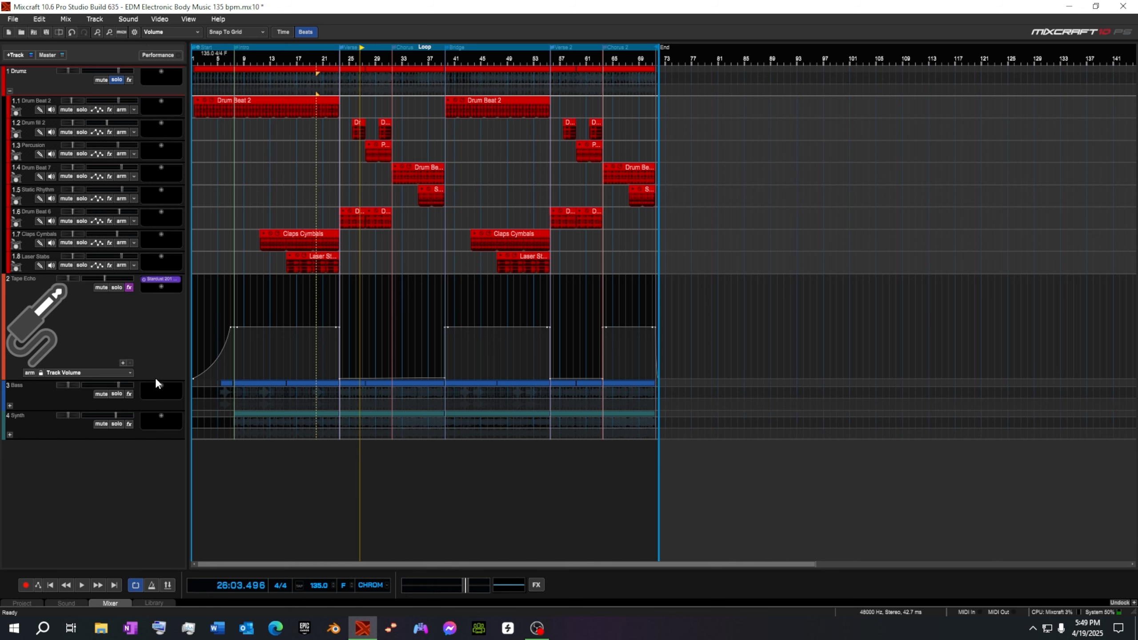
Reduce the Tape Echo track's height and add the XBass 4000 effect to the Drumz submix track
drag(157, 381, 156, 348)
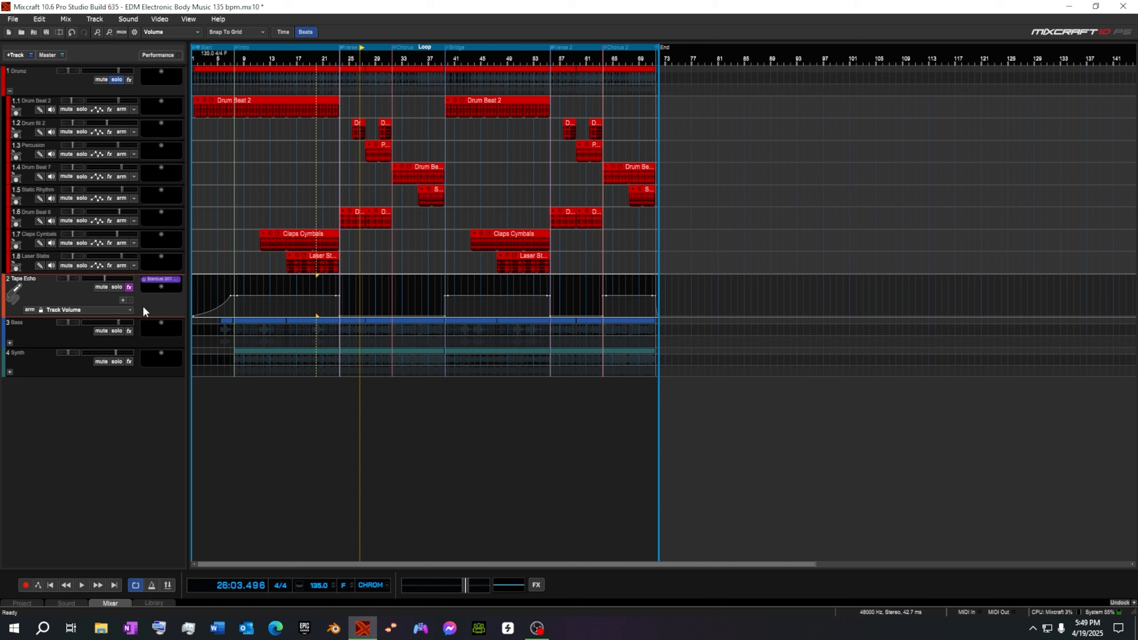
click(161, 71)
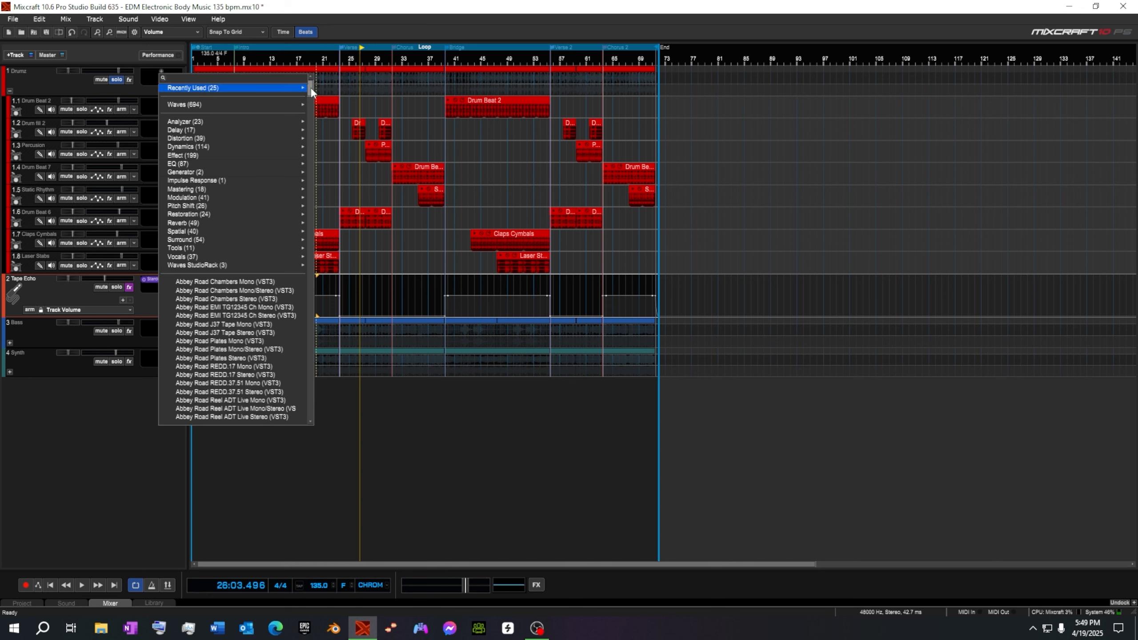
drag(310, 89, 310, 410)
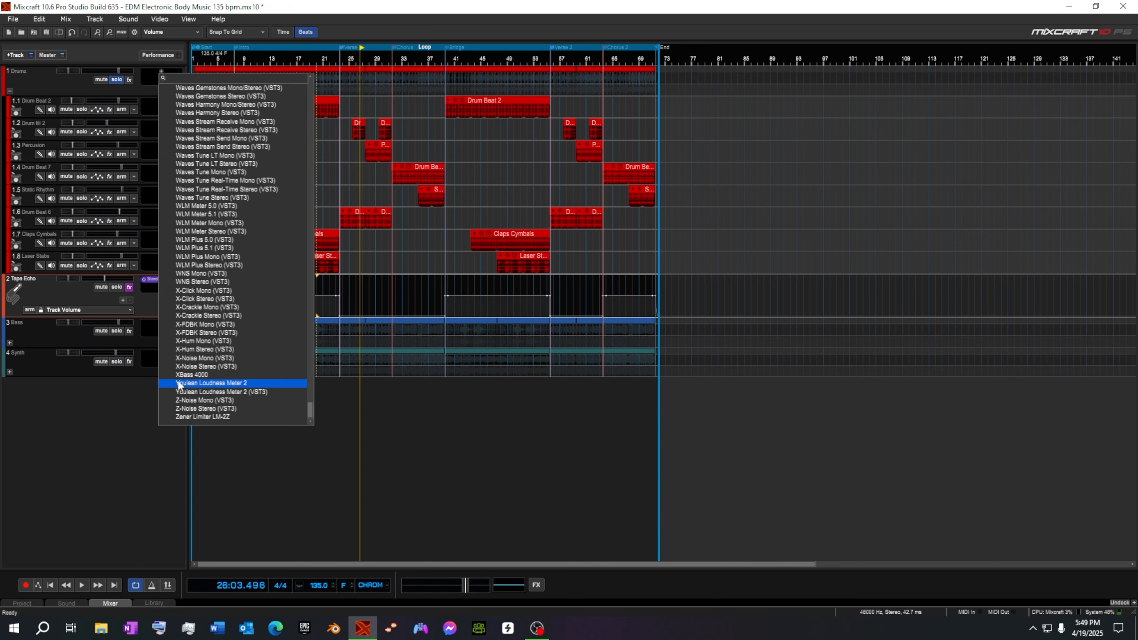
click(215, 375)
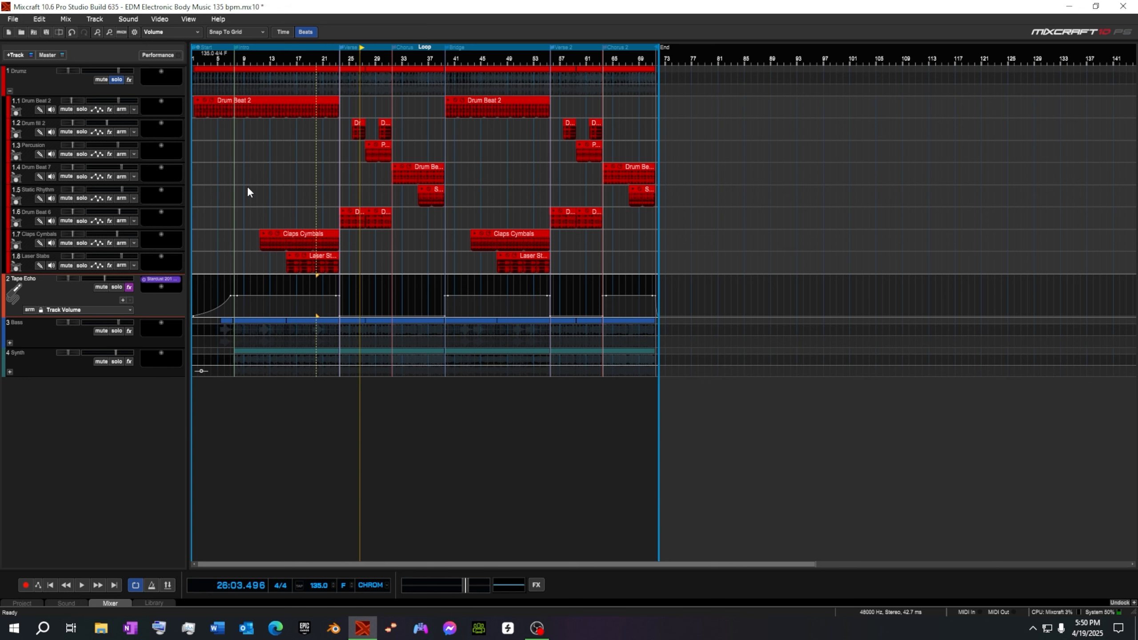
drag(580, 230, 636, 96)
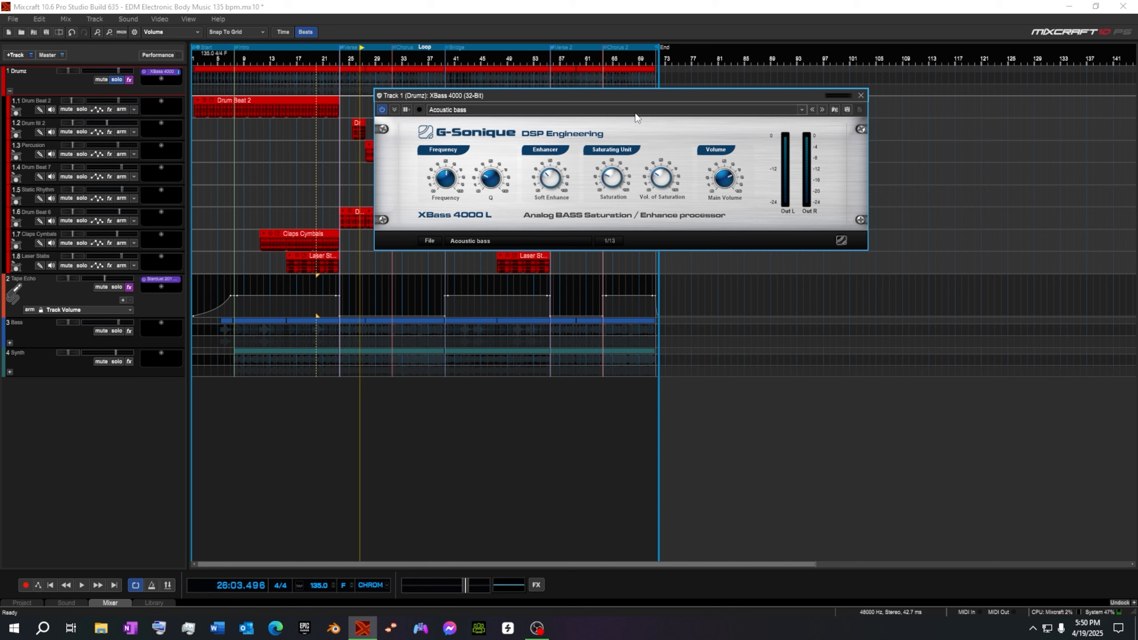
drag(668, 94, 733, 96)
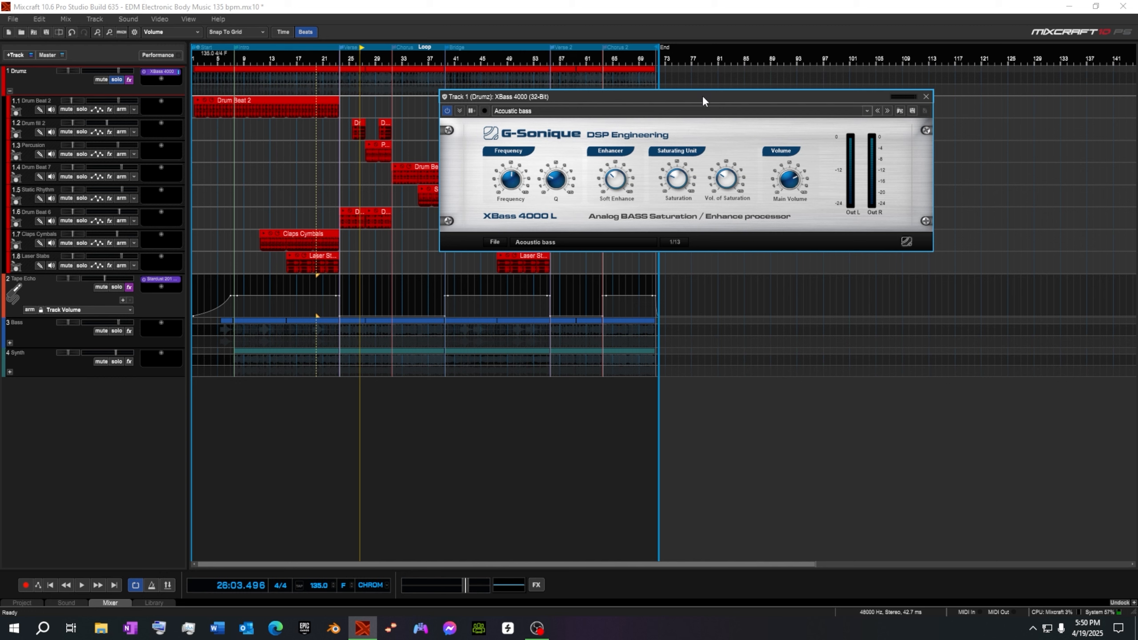
Load the Kick drum preset in the XBass 4000 effect on the Drumz track
drag(703, 95, 602, 71)
click(596, 100)
click(601, 83)
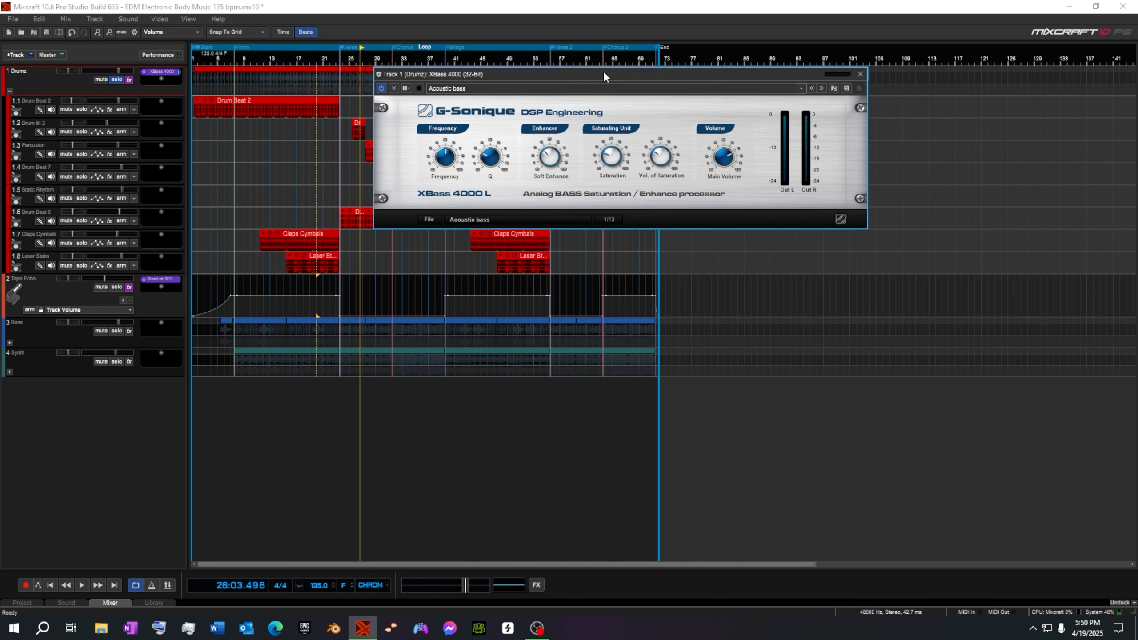
click(514, 87)
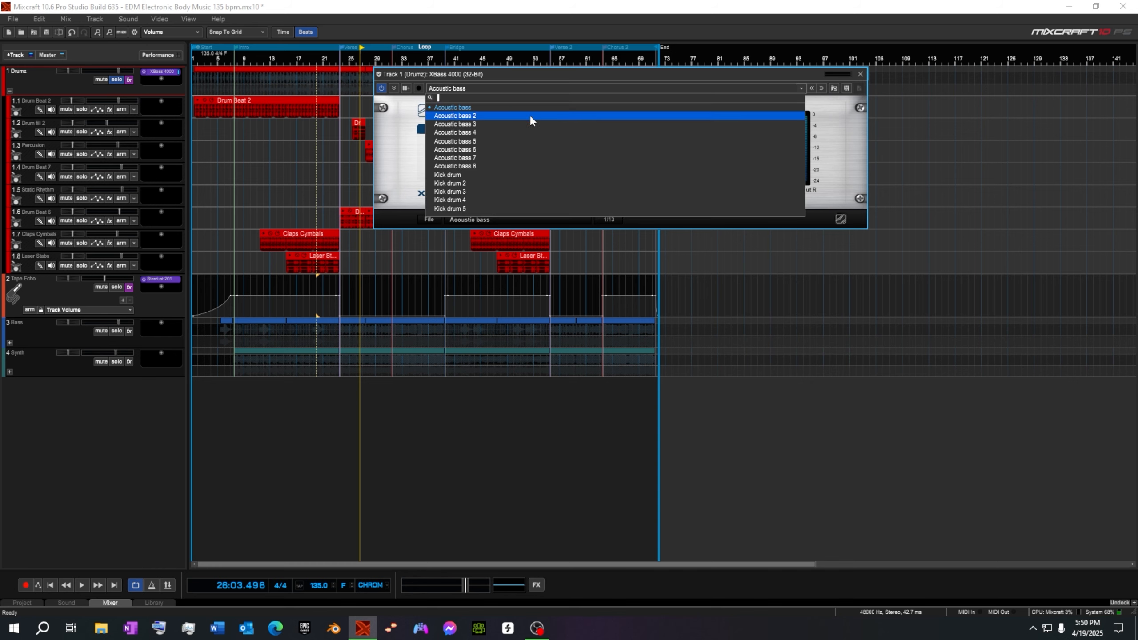
click(530, 175)
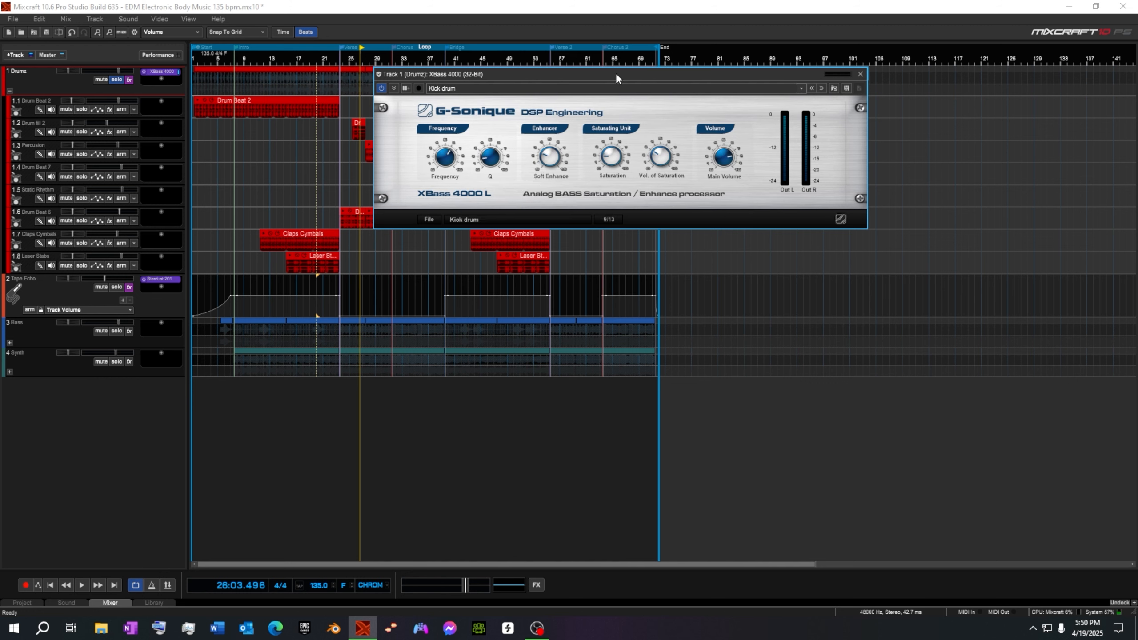
drag(618, 73, 579, 108)
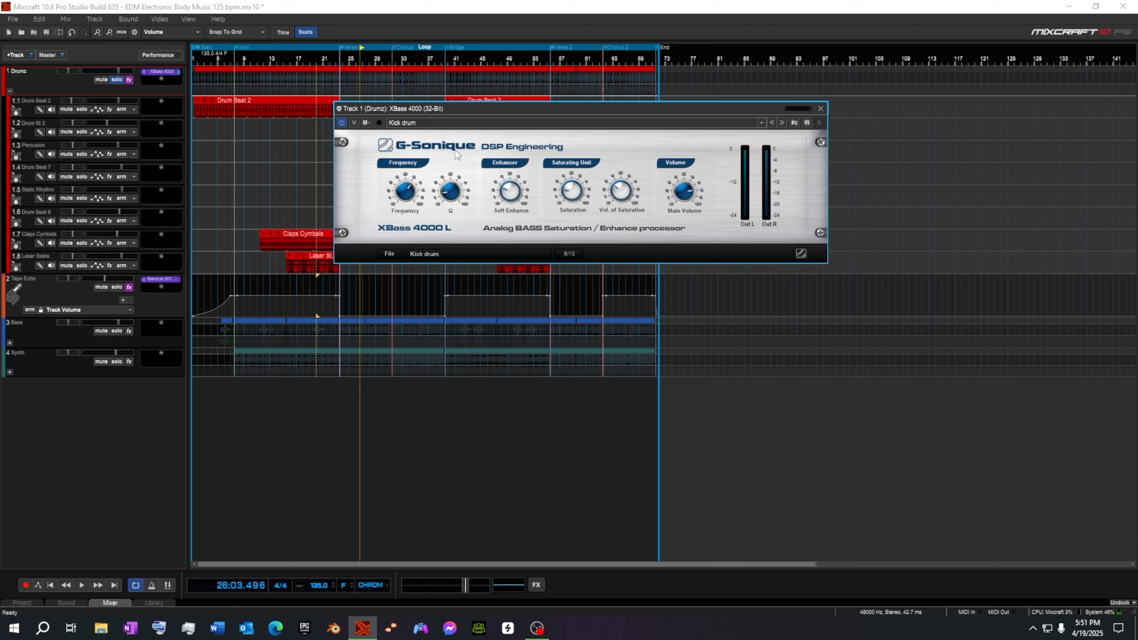
Play the drums from the start while adjusting the XBass 4000's Frequency, Soft Enhance and Saturation settings
key(space)
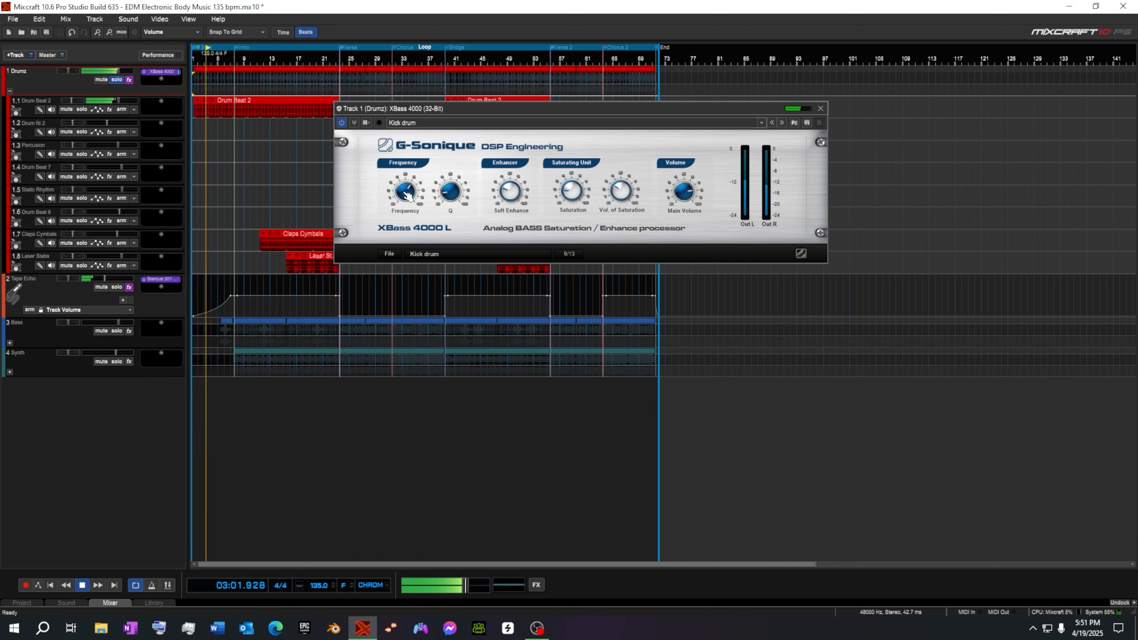
drag(405, 191, 405, 197)
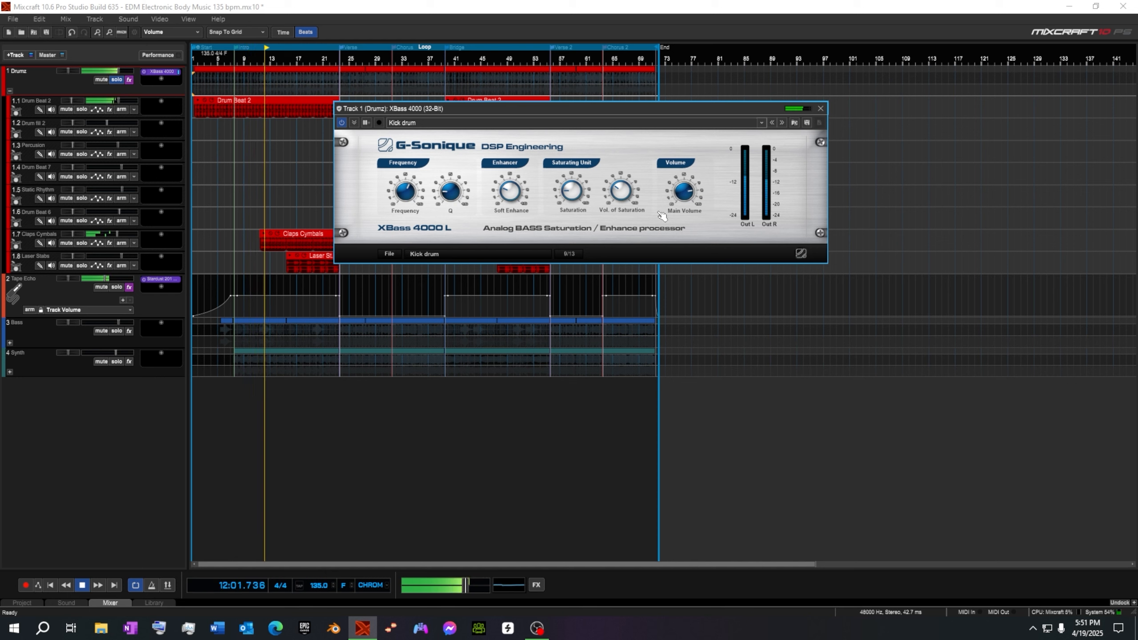
drag(510, 192, 510, 146)
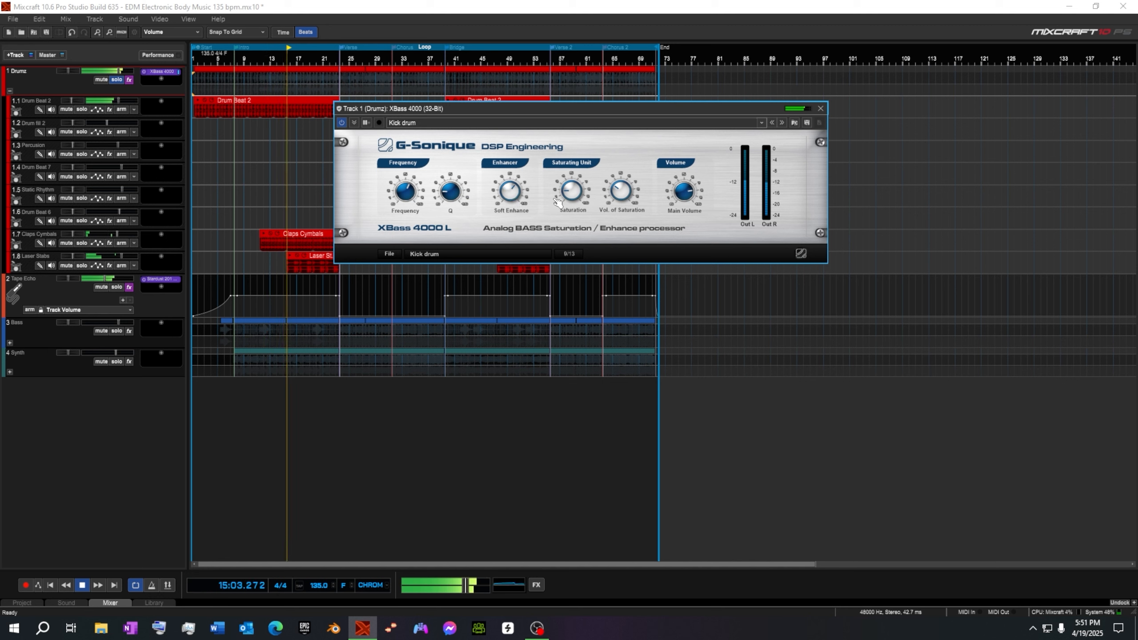
drag(571, 198, 617, 158)
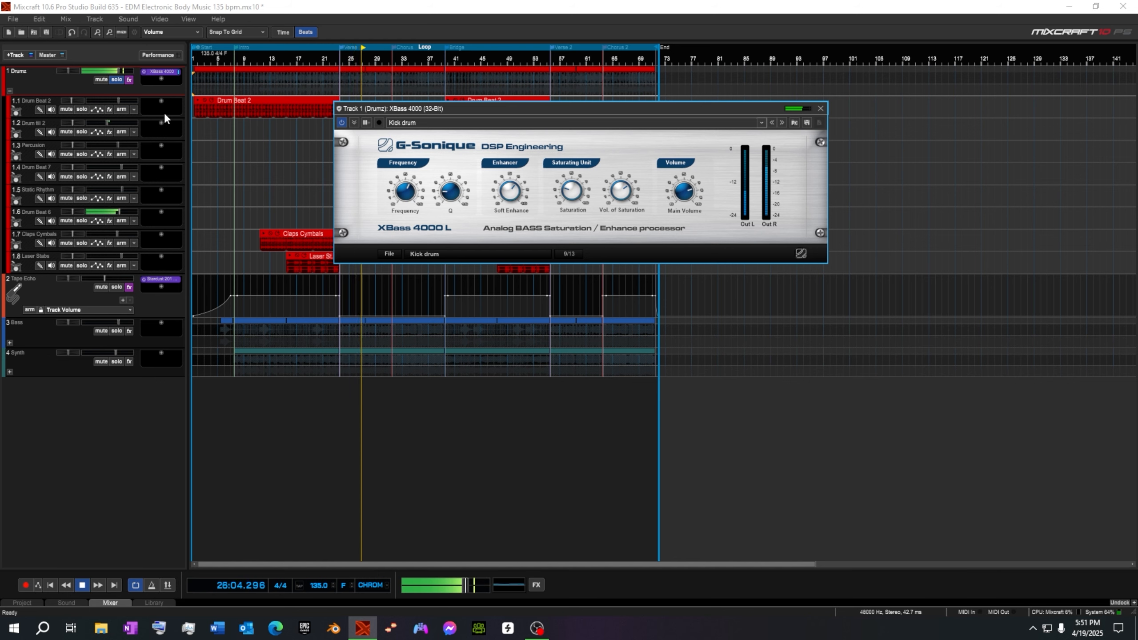
Compare the drums with and without XBass 4000 by toggling its bypass during playback, and stop playback
click(144, 70)
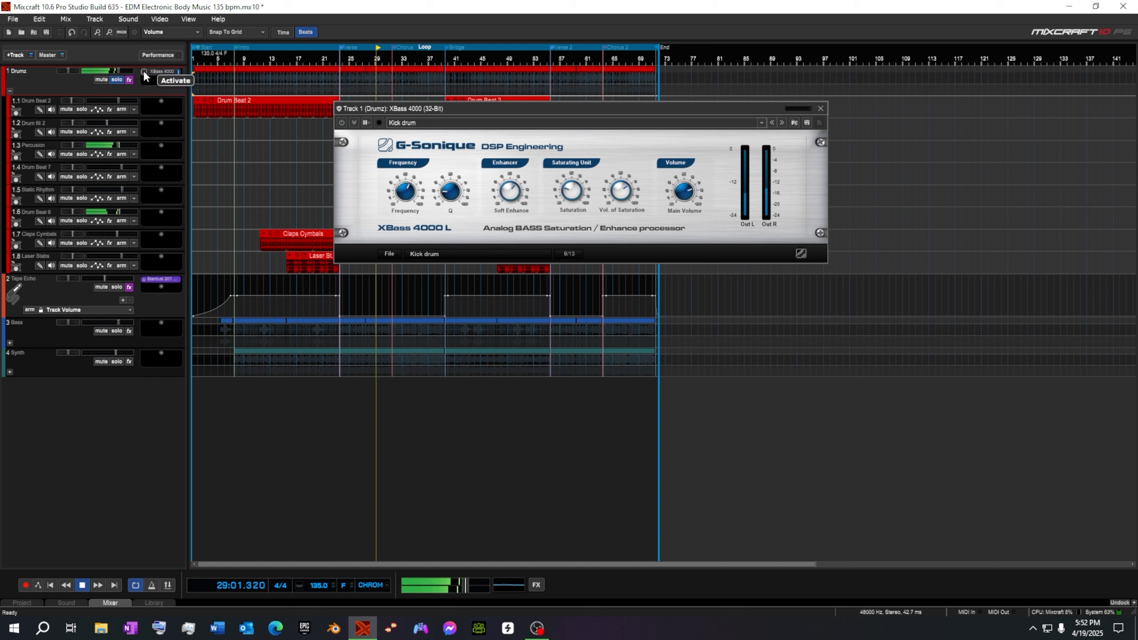
click(144, 70)
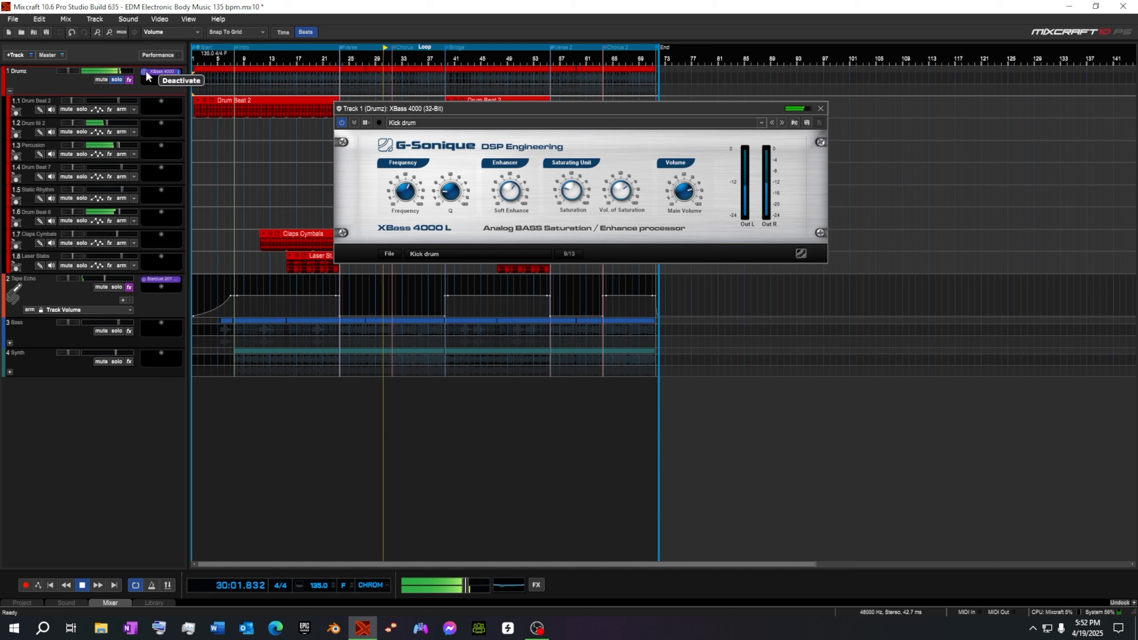
click(146, 70)
click(83, 587)
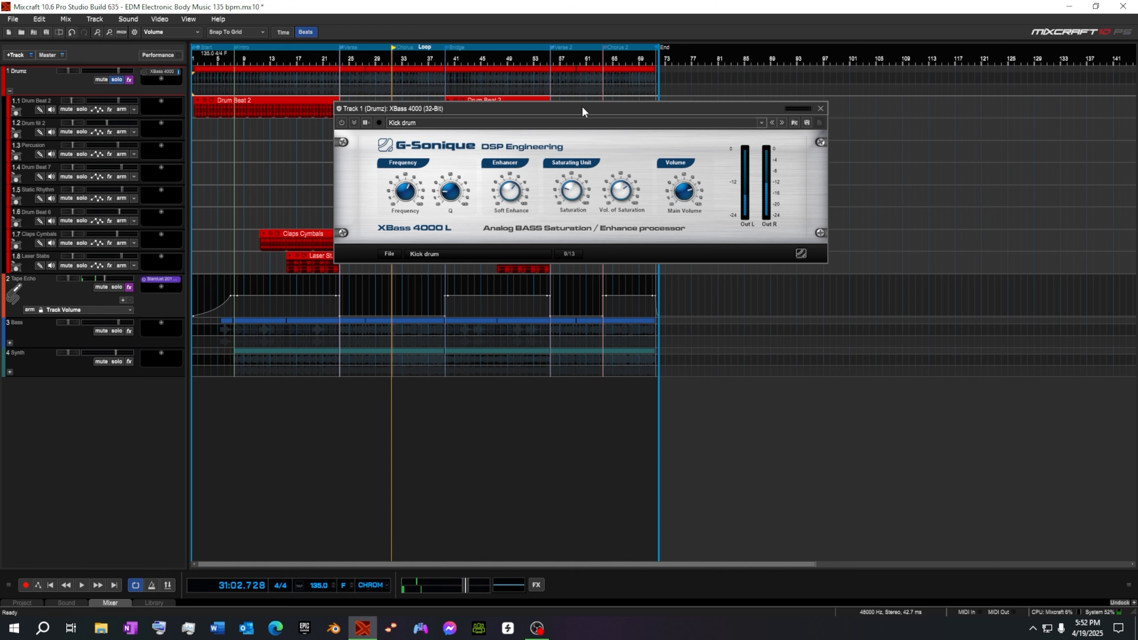
Reactivate XBass 4000 on the Drumz track and close its window
drag(580, 108, 491, 84)
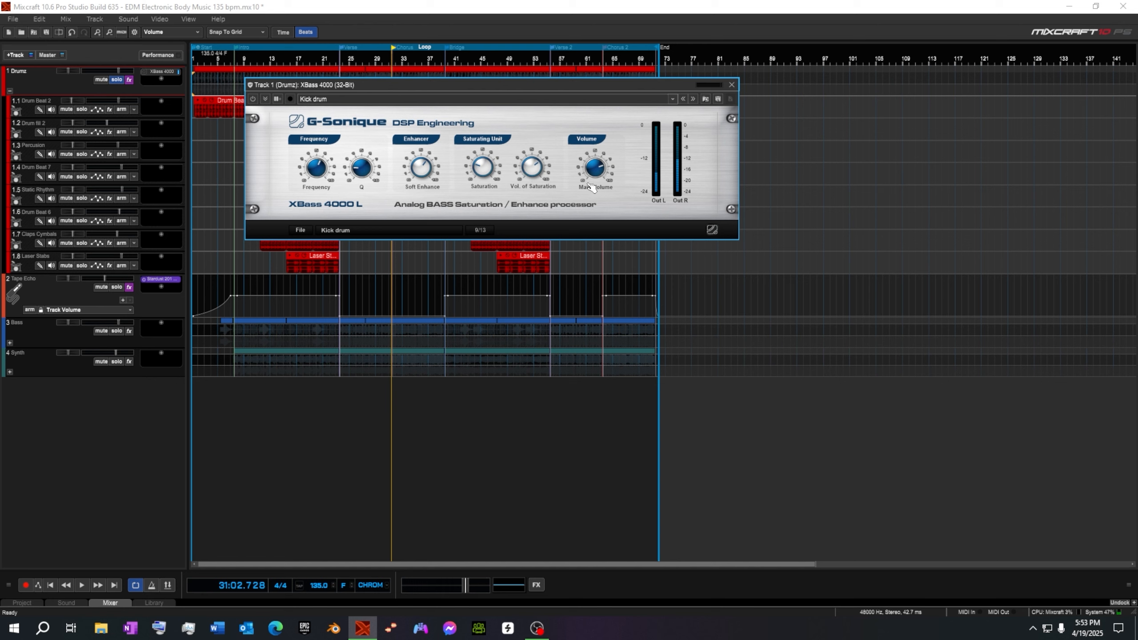
drag(585, 87, 634, 88)
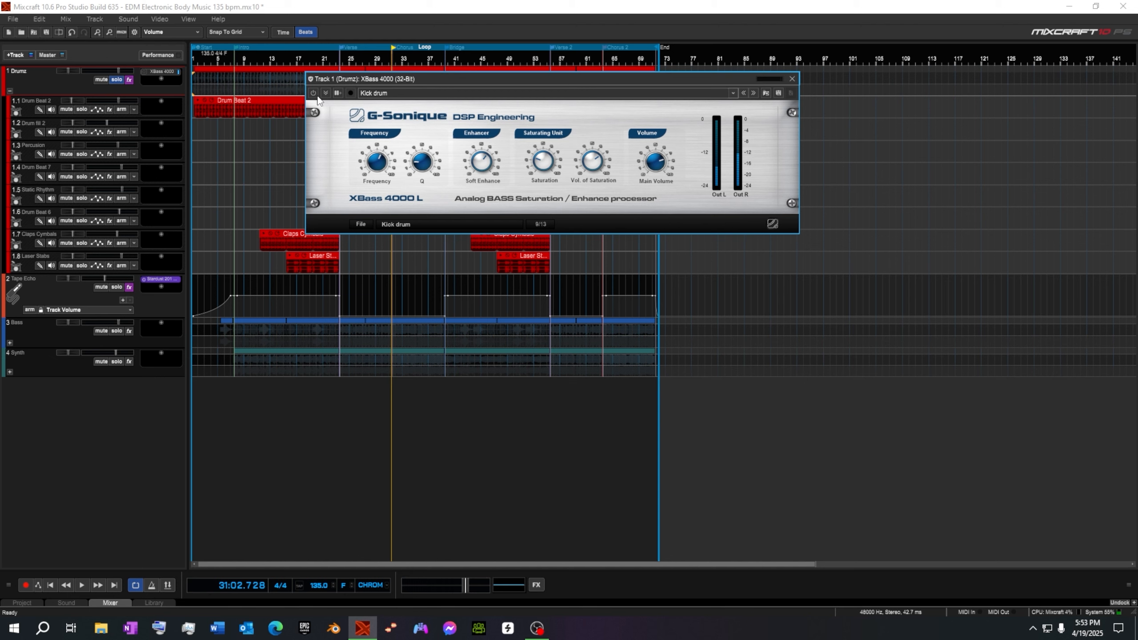
drag(467, 79, 539, 74)
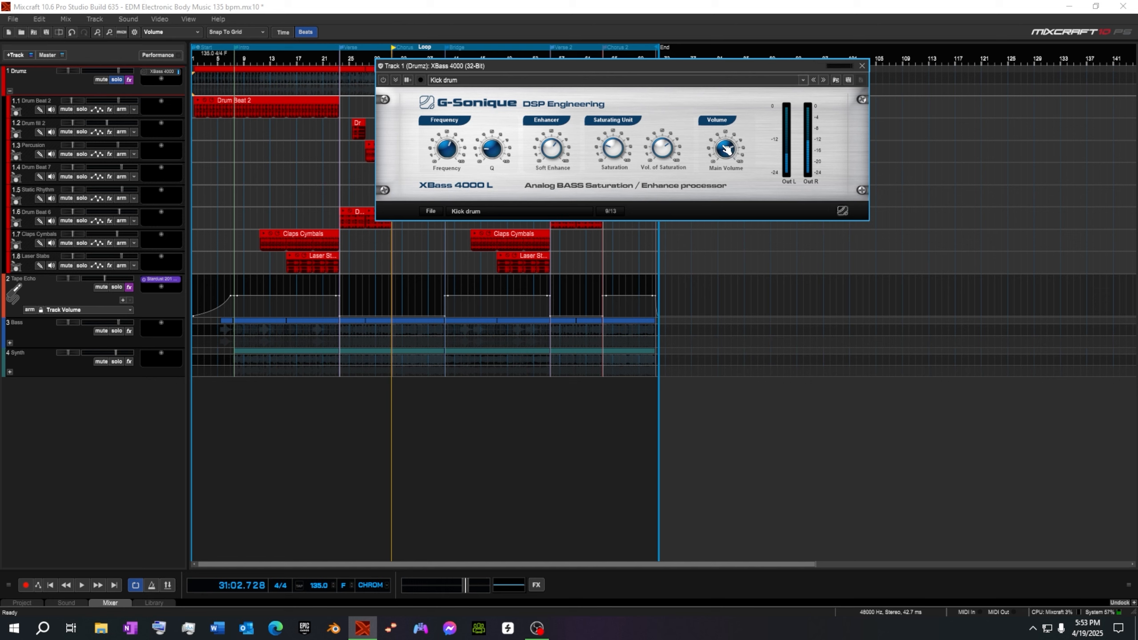
click(42, 81)
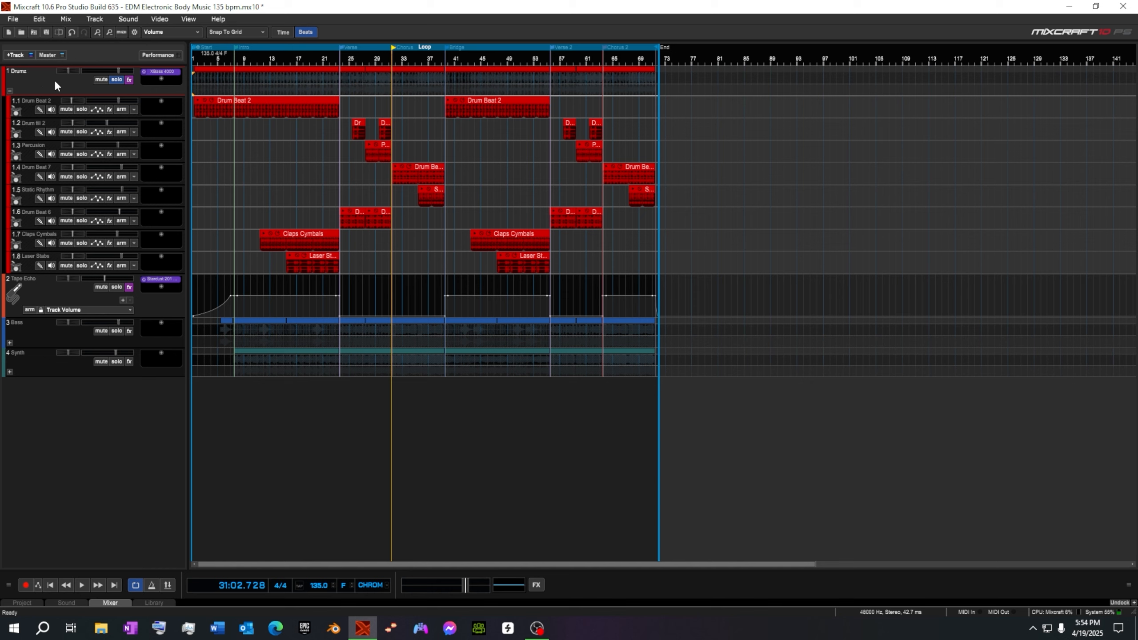
Add the TB Parametric Equalizer after XBass 4000 on the Drumz submix track
click(162, 79)
drag(311, 96, 305, 307)
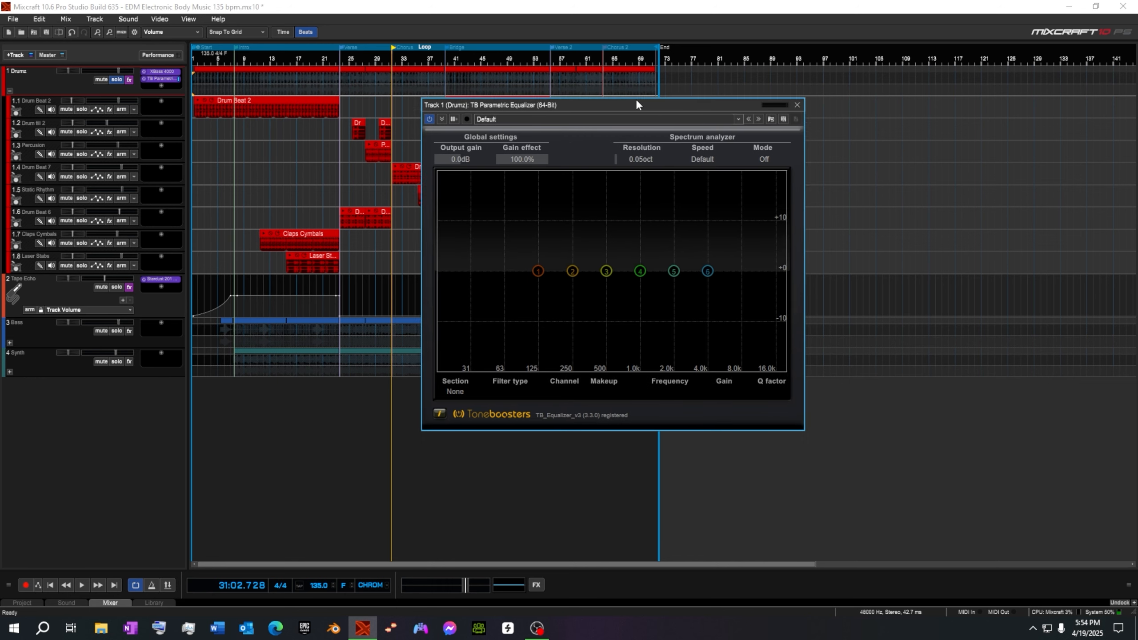
drag(636, 102, 642, 78)
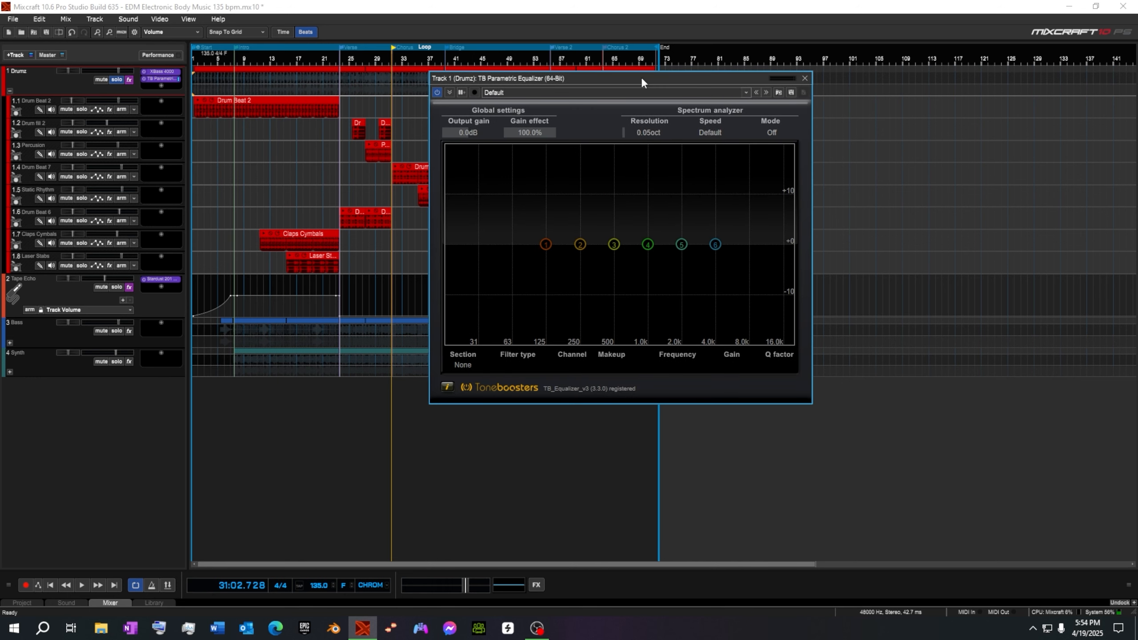
Set the equalizer's spectrum analyzer mode to L+R sum and play the drums from measure 4
click(772, 132)
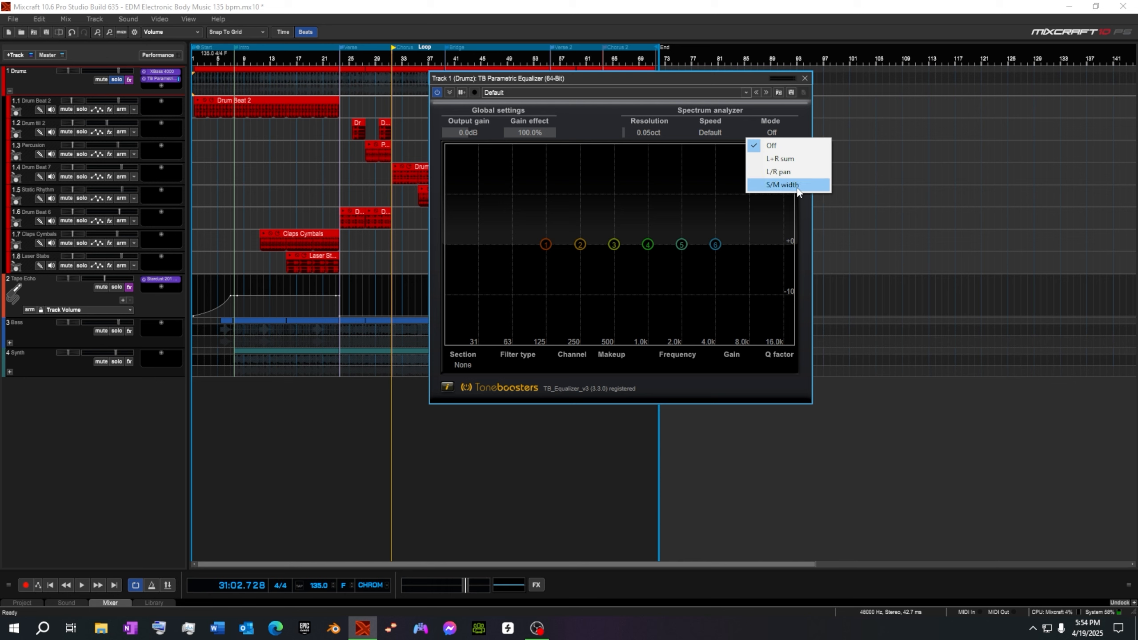
click(780, 158)
click(211, 59)
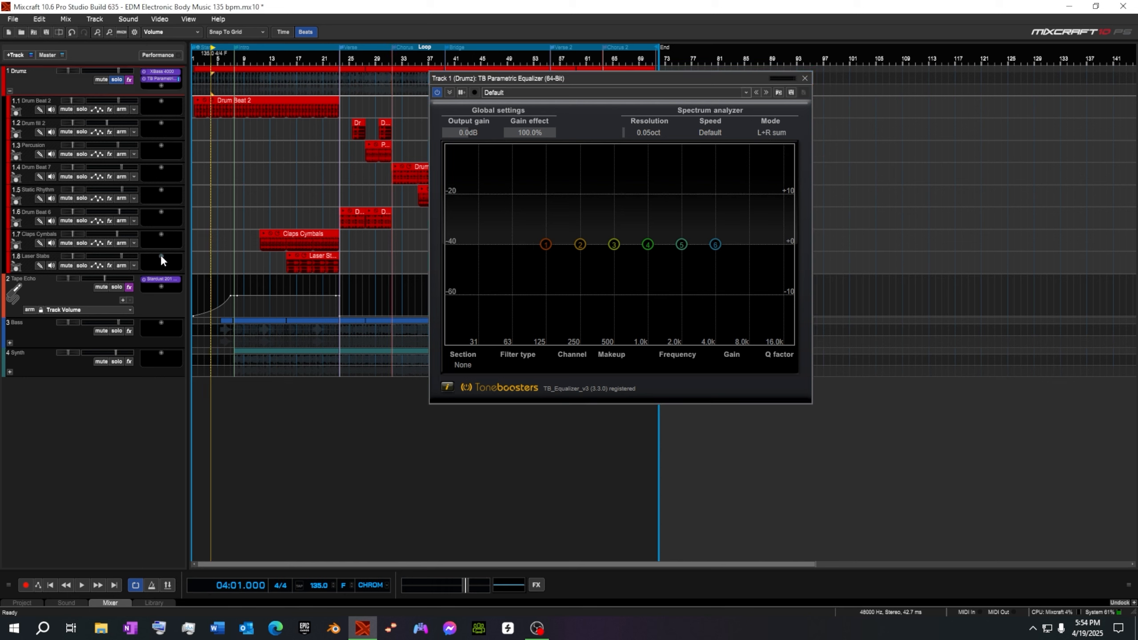
click(77, 587)
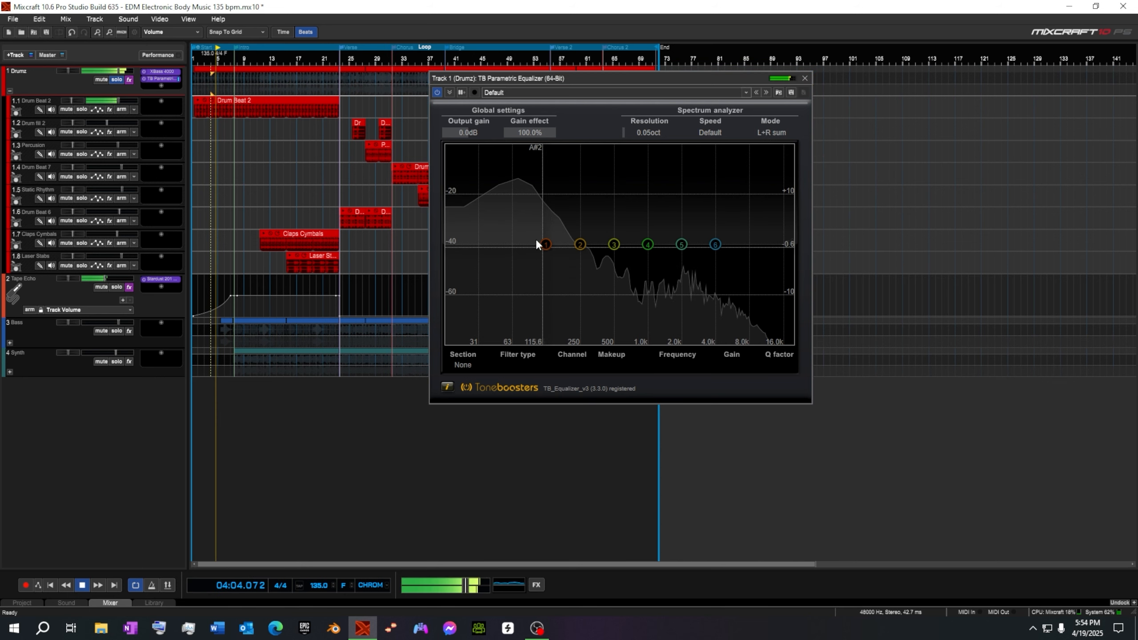
Stop playback and shape the drums' lows: EQ band 1 at about 37 Hz and -19.8 dB, band 2 at about 62 Hz and 1.8 dB
click(83, 584)
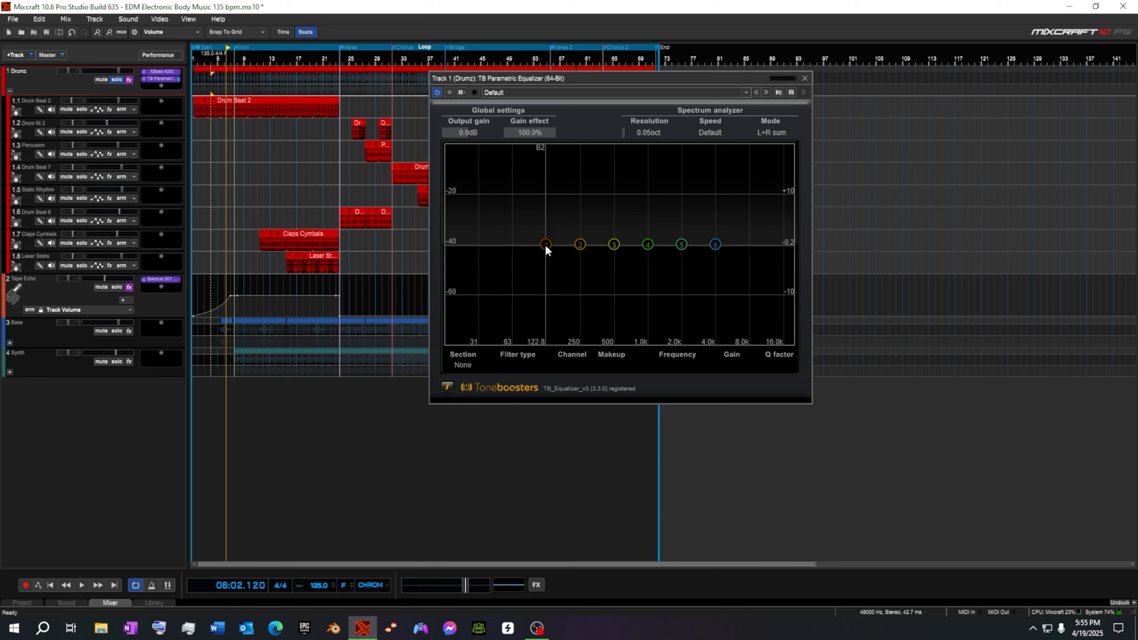
drag(546, 245, 483, 343)
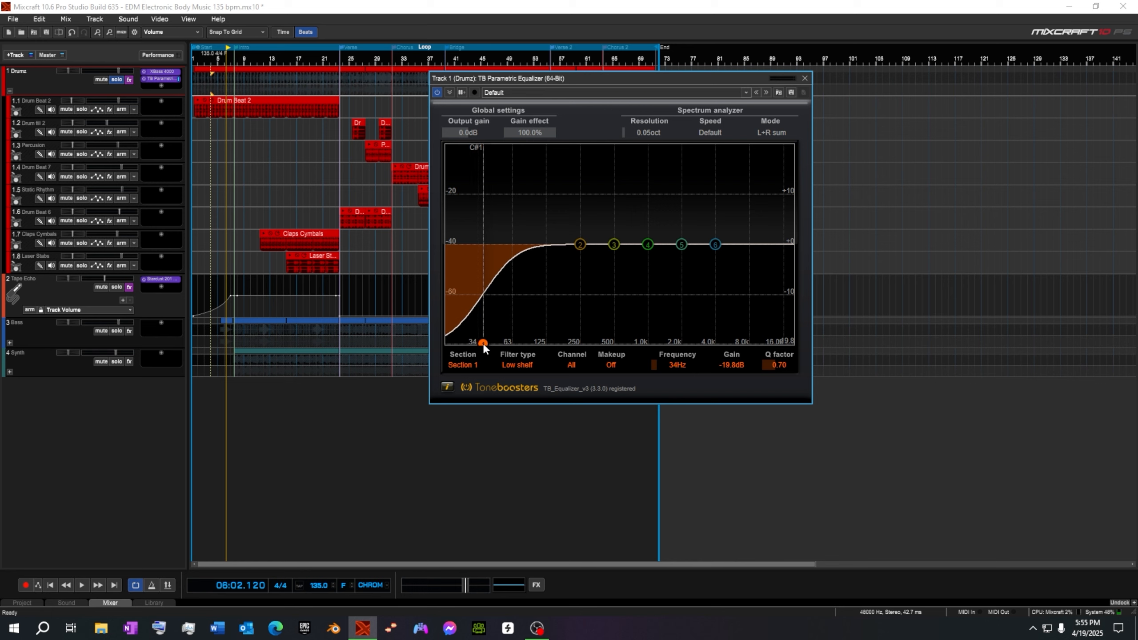
drag(482, 343, 486, 343)
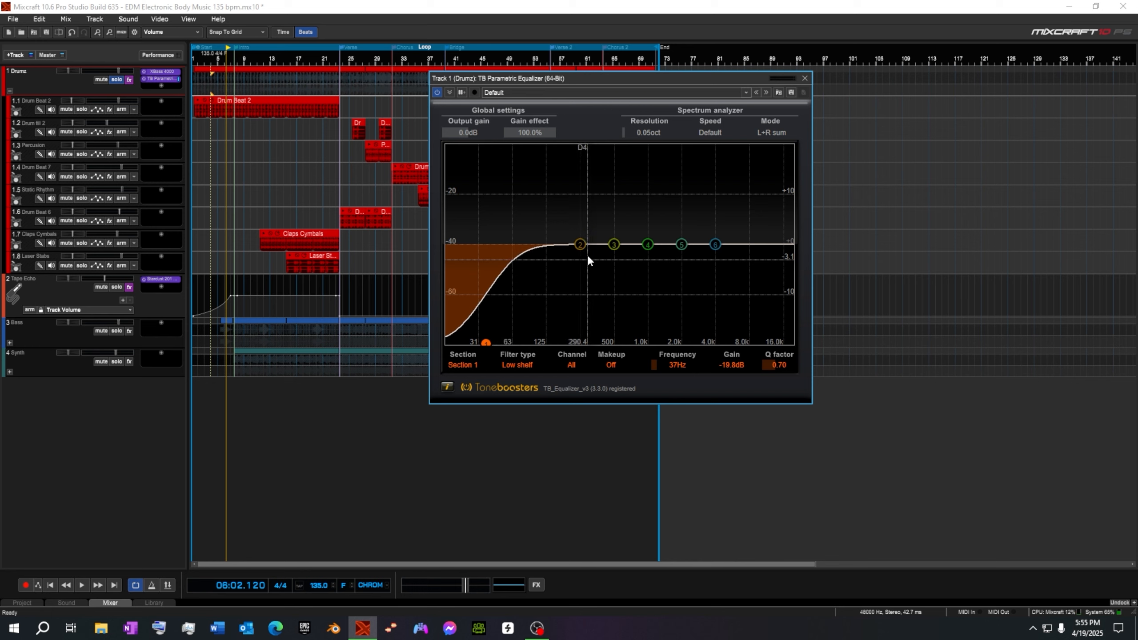
mouse_move(580, 245)
mouse_down()
mouse_move(509, 251)
mouse_move(512, 237)
mouse_up()
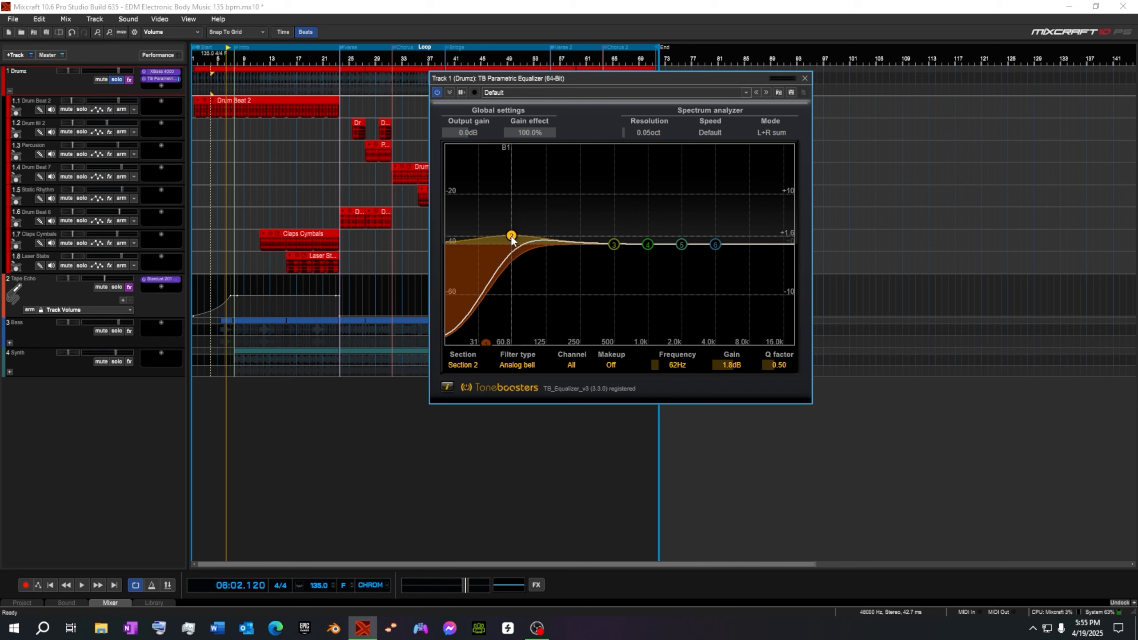
Set the drums' EQ band 3 to a narrow cut at about 118 Hz, -2.4 dB, with a Q factor of about 1.92
click(614, 245)
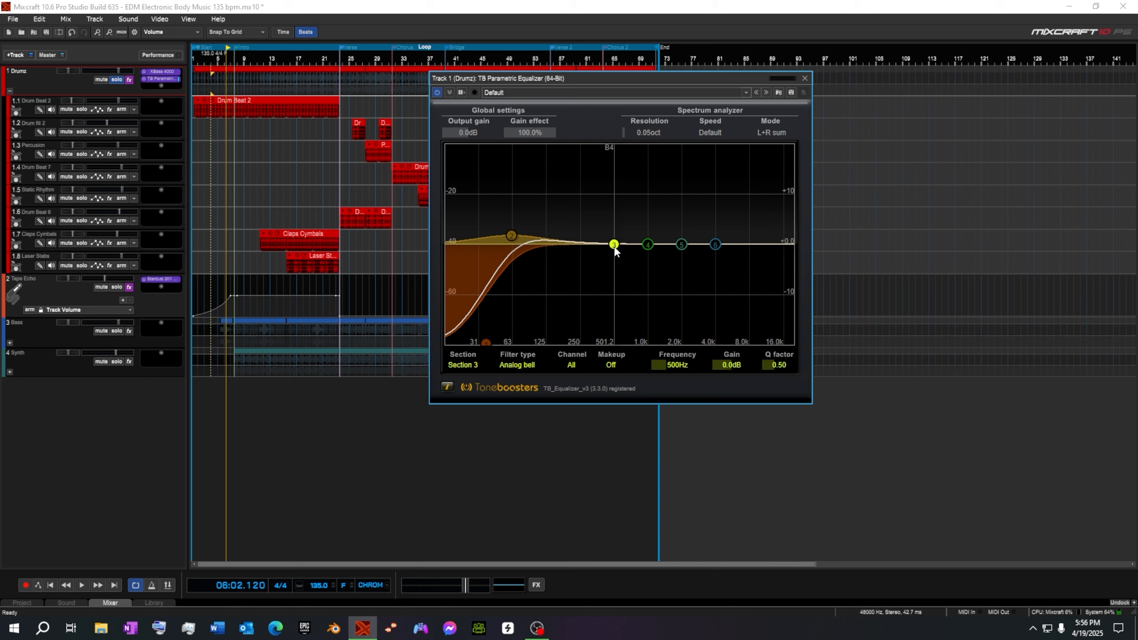
drag(614, 247, 547, 263)
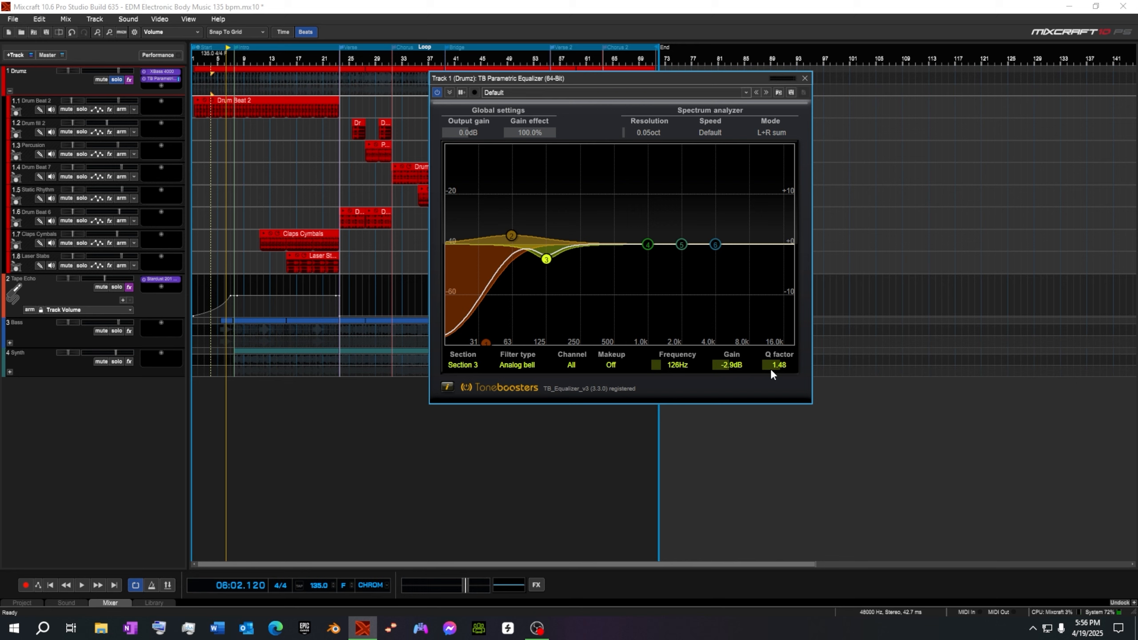
scroll(770, 370, up, 2)
scroll(771, 372, up, 2)
scroll(767, 365, up, 1)
drag(547, 261, 545, 261)
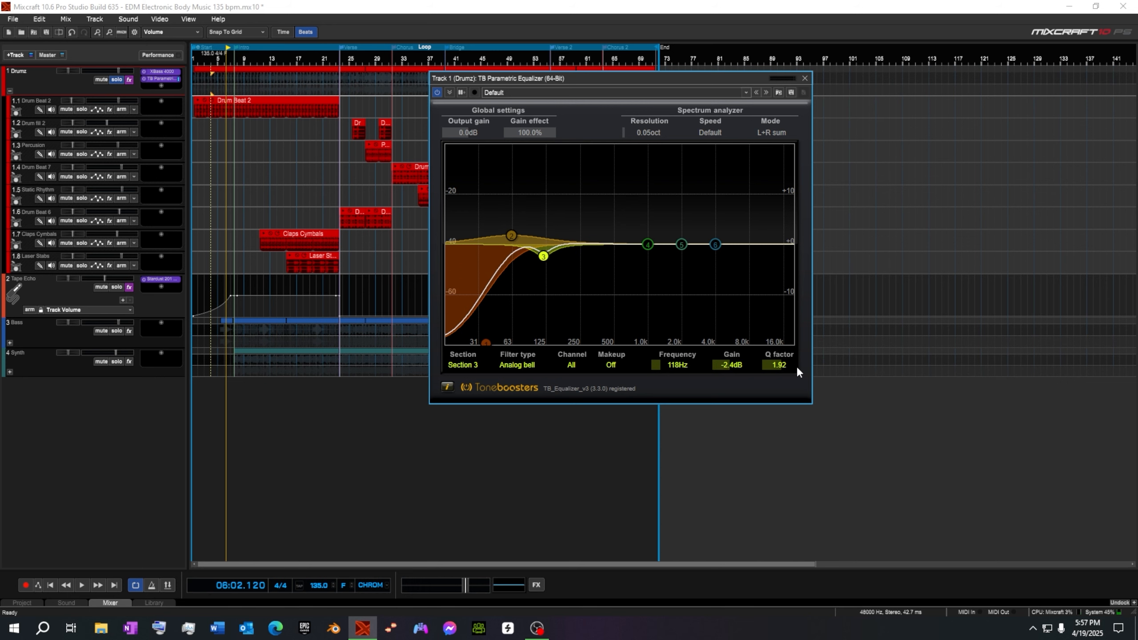
Cut EQ band 4 by about 2.5 dB at 507 Hz, and boost band 5 by about 1.2 dB at 2046 Hz and band 6 slightly
drag(650, 242, 615, 261)
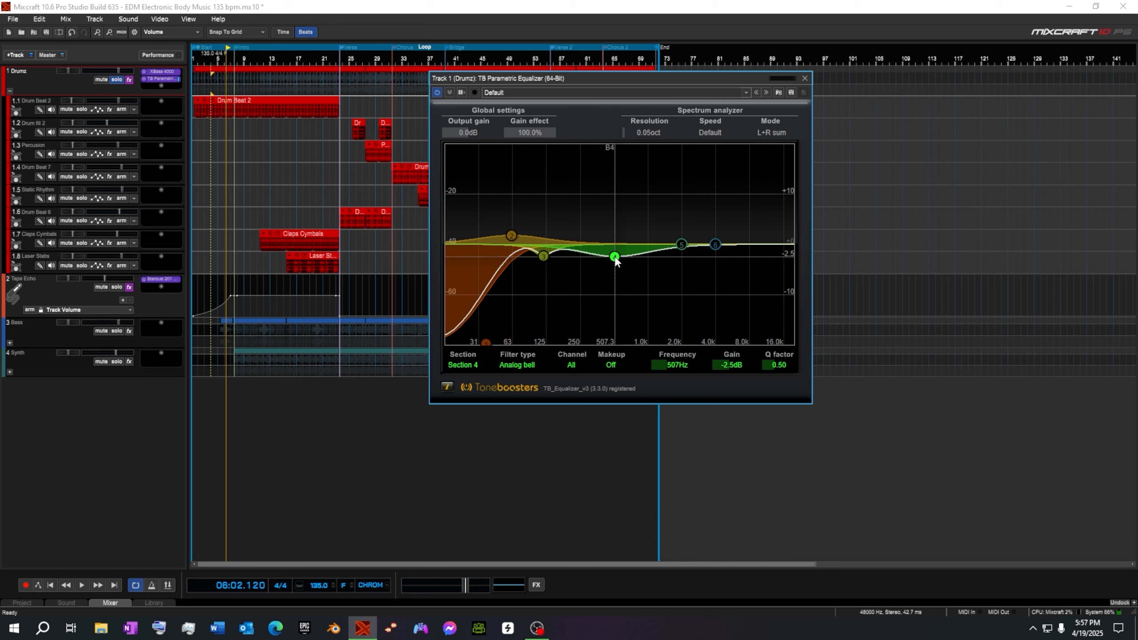
mouse_move(716, 244)
mouse_down()
mouse_move(744, 235)
mouse_move(667, 243)
mouse_move(704, 248)
mouse_up()
mouse_move(700, 248)
mouse_down()
mouse_move(710, 246)
mouse_move(643, 242)
mouse_move(684, 239)
mouse_up()
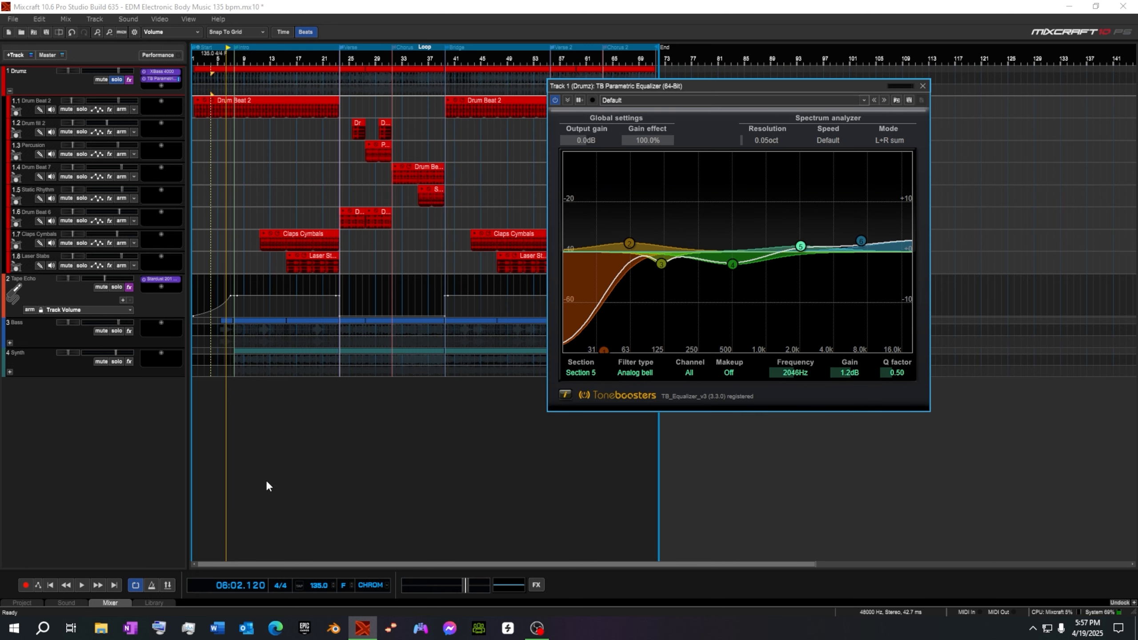
Fine-tune the EQ during playback: band 1 about 34 Hz, -19.2 dB; band 2 about 58 Hz, 1.3 dB; band 3 slightly higher; band 5 about 1645 Hz, 1.2 dB
click(79, 585)
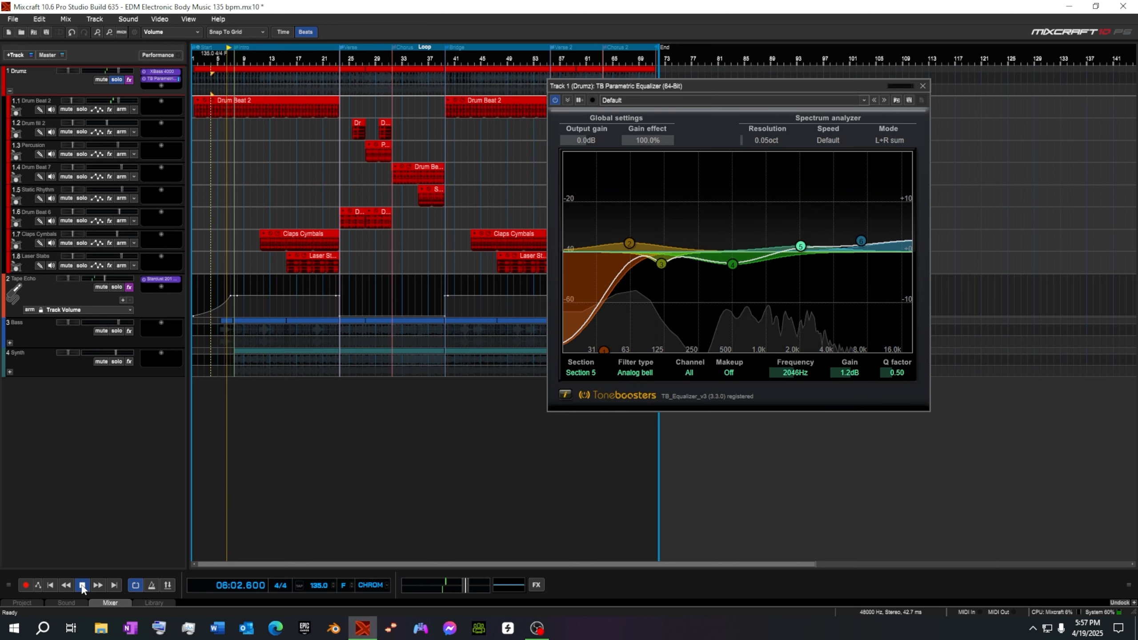
click(144, 78)
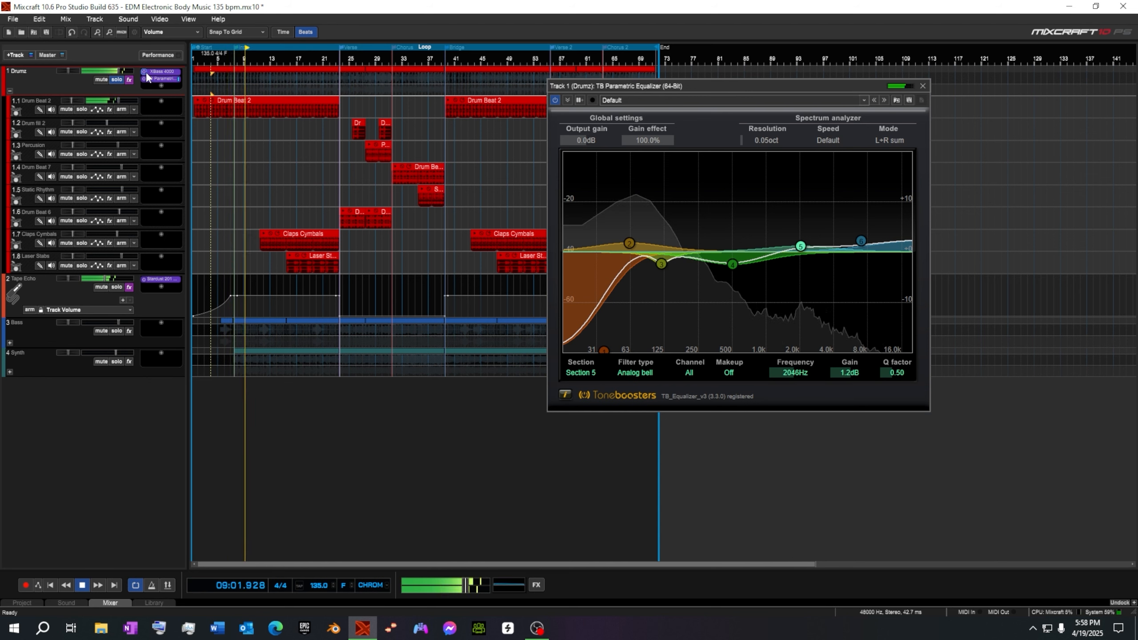
mouse_move(800, 246)
mouse_down()
mouse_move(764, 204)
mouse_move(834, 215)
mouse_move(801, 217)
mouse_move(806, 245)
mouse_up()
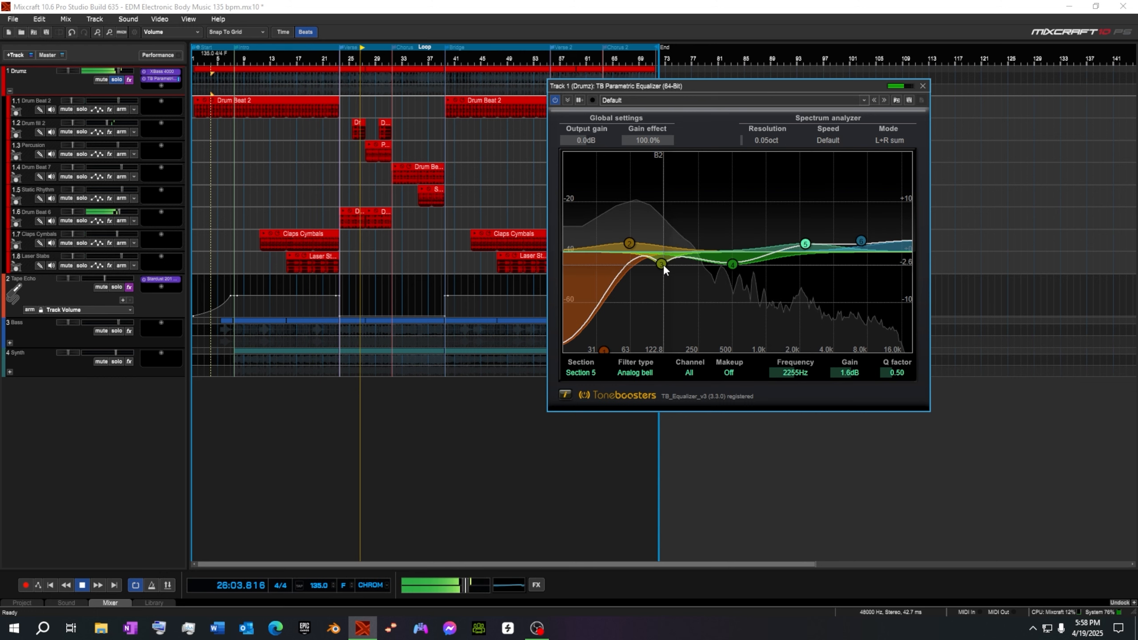
drag(664, 264, 626, 246)
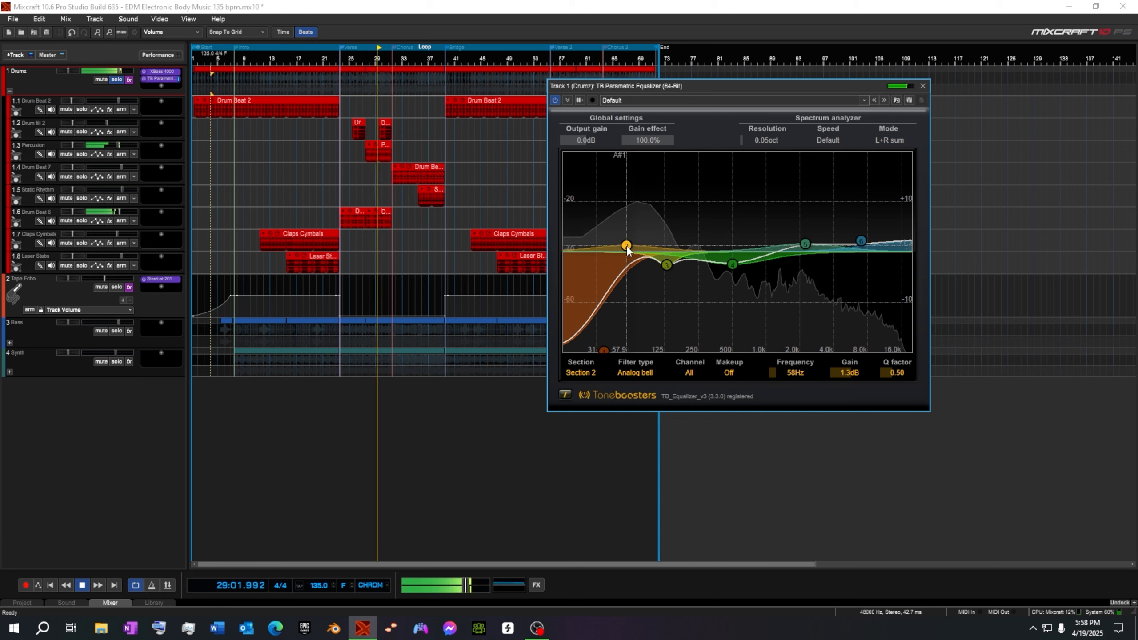
mouse_move(604, 348)
mouse_down()
mouse_move(591, 351)
mouse_move(601, 348)
mouse_up()
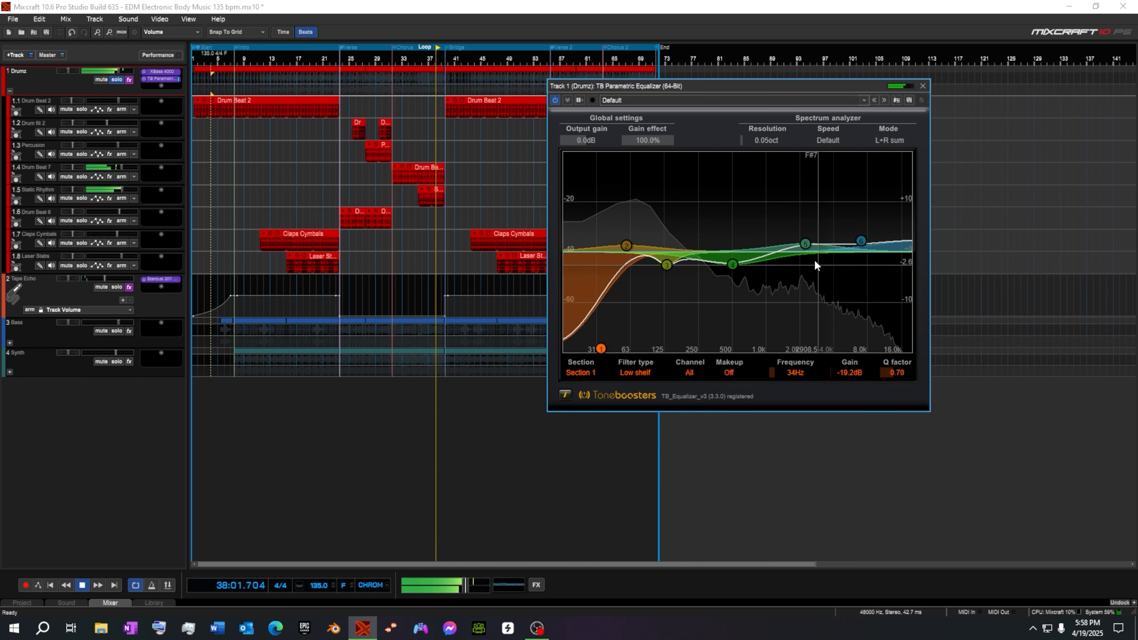
drag(806, 245, 791, 251)
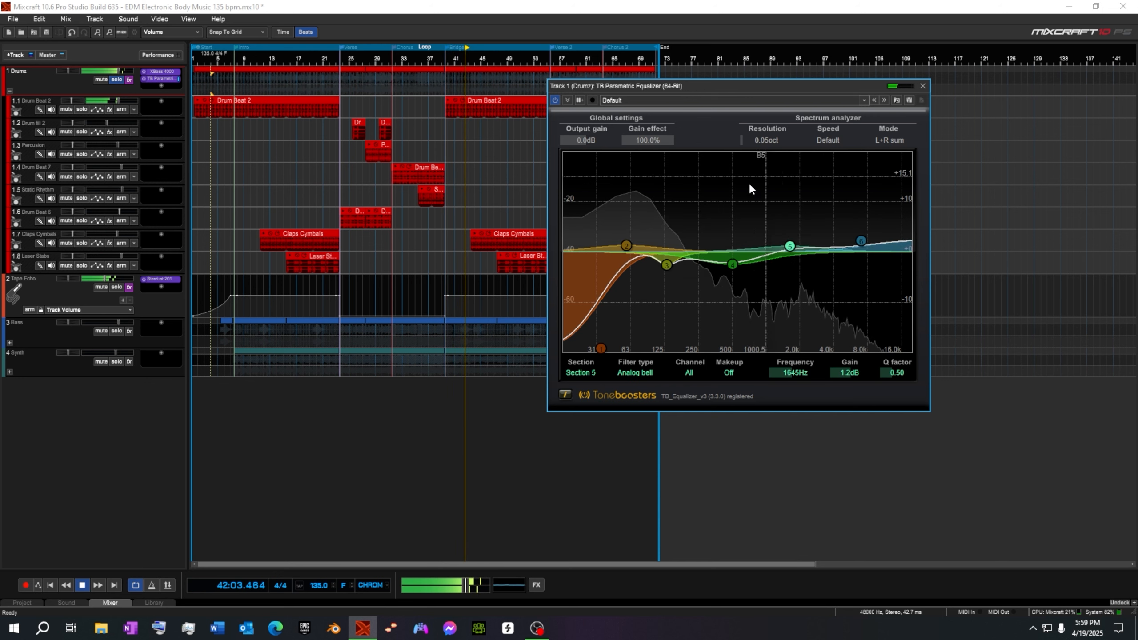
Stop playback, close the drums' equalizer window, and collapse the Drumz submix while expanding the Bass submix
click(82, 585)
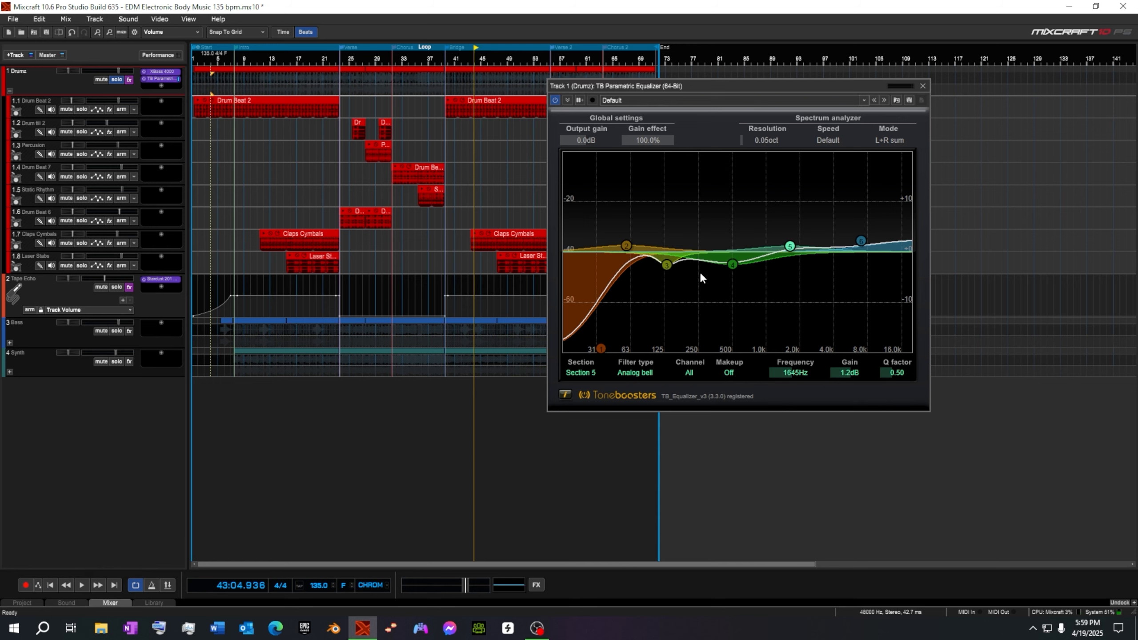
drag(914, 86, 704, 84)
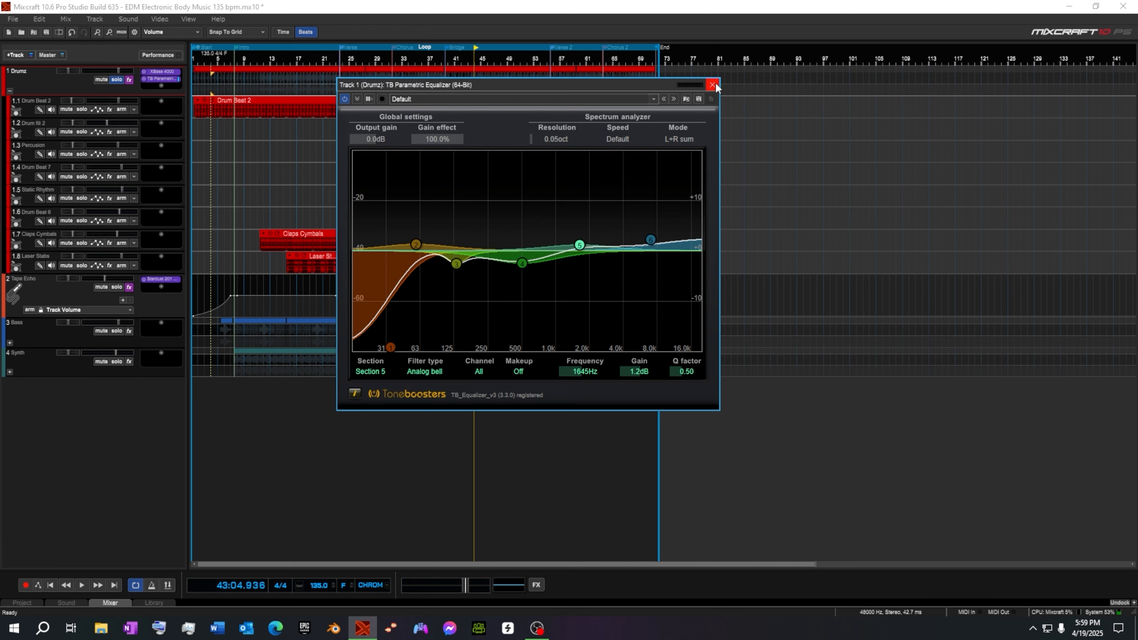
click(713, 84)
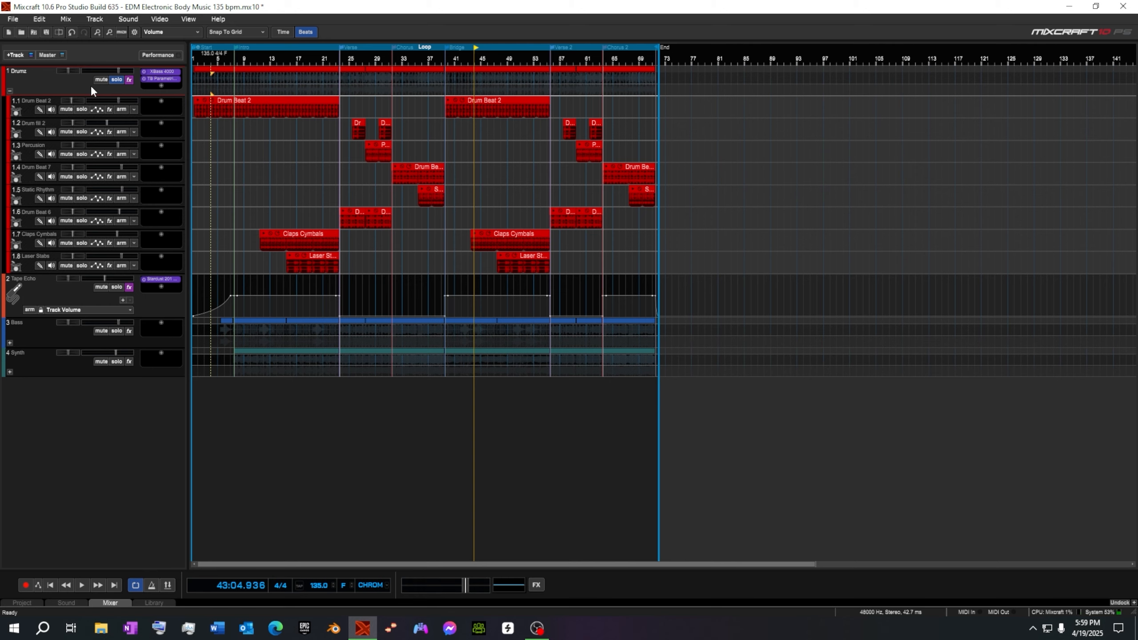
click(11, 90)
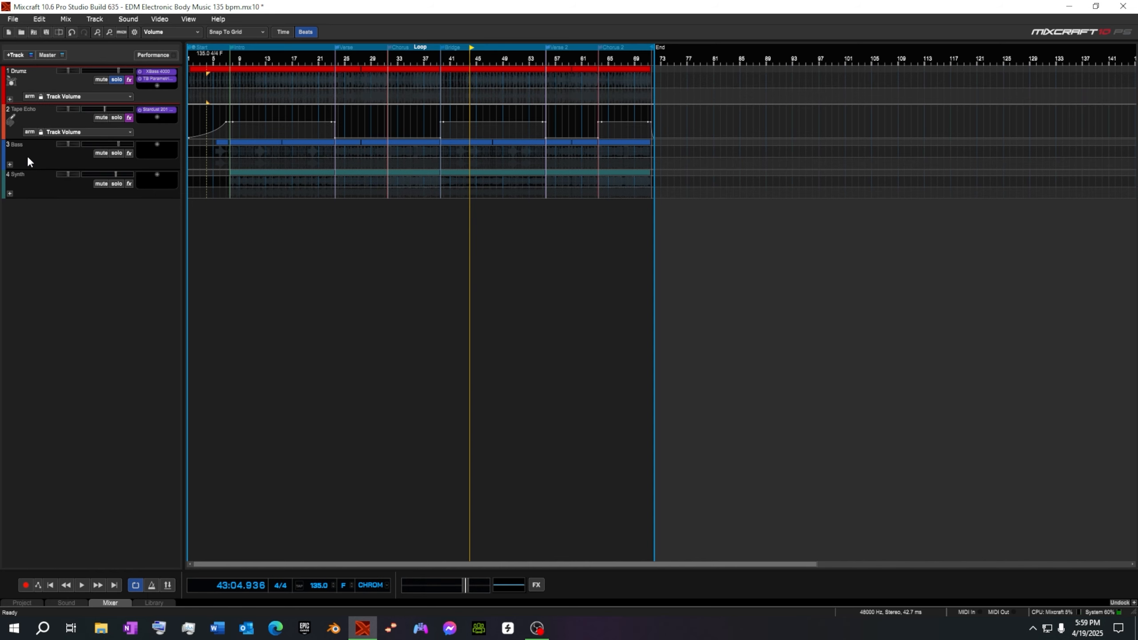
click(10, 165)
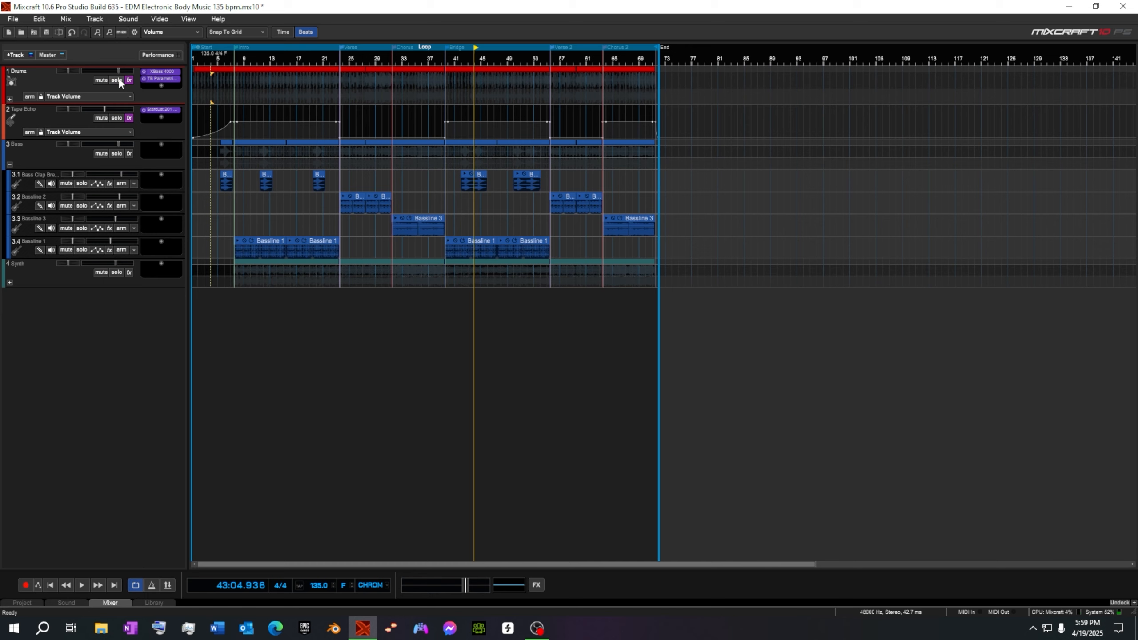
Play the drums and bass with Synth muted, adjust the Bassline 1 track's volume by ear, and stop playback
key(space)
mouse_move(113, 240)
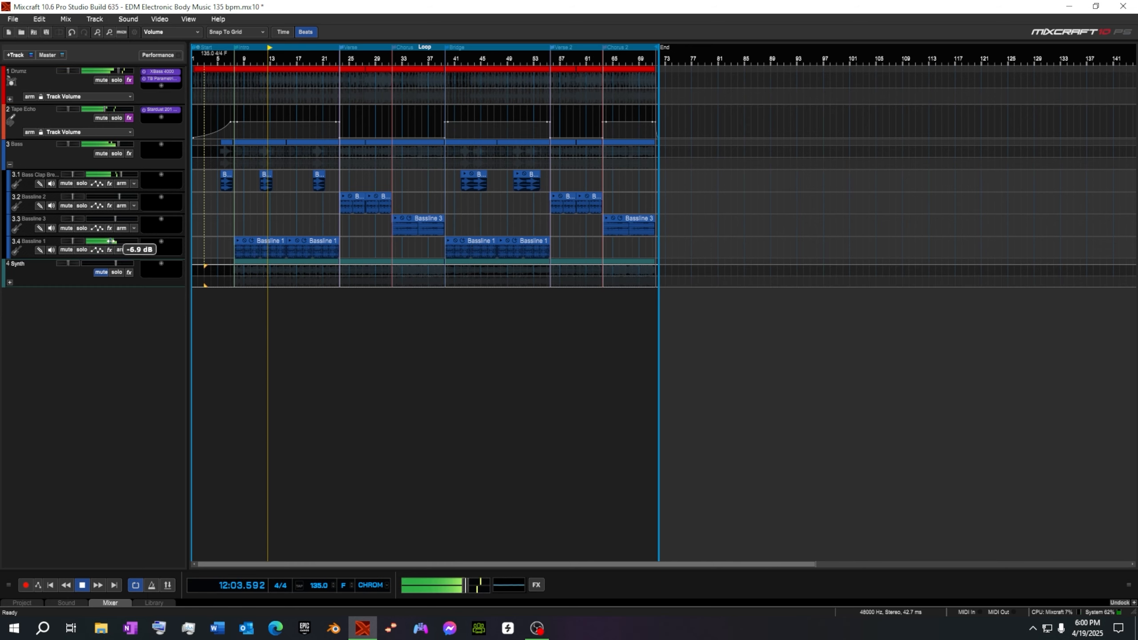
drag(112, 242, 113, 241)
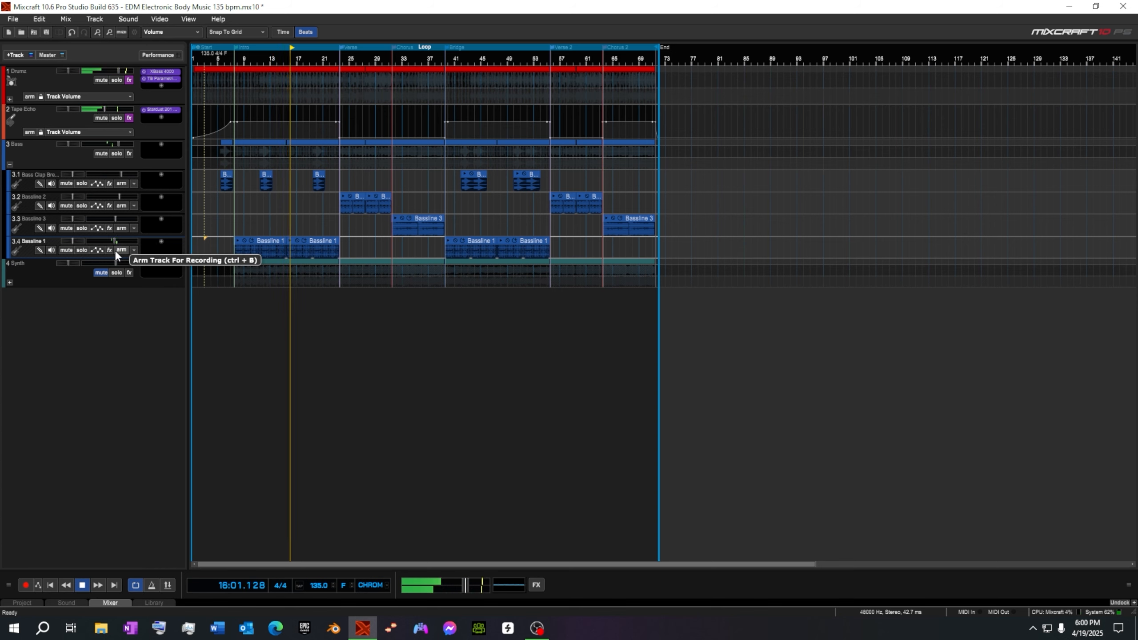
click(84, 586)
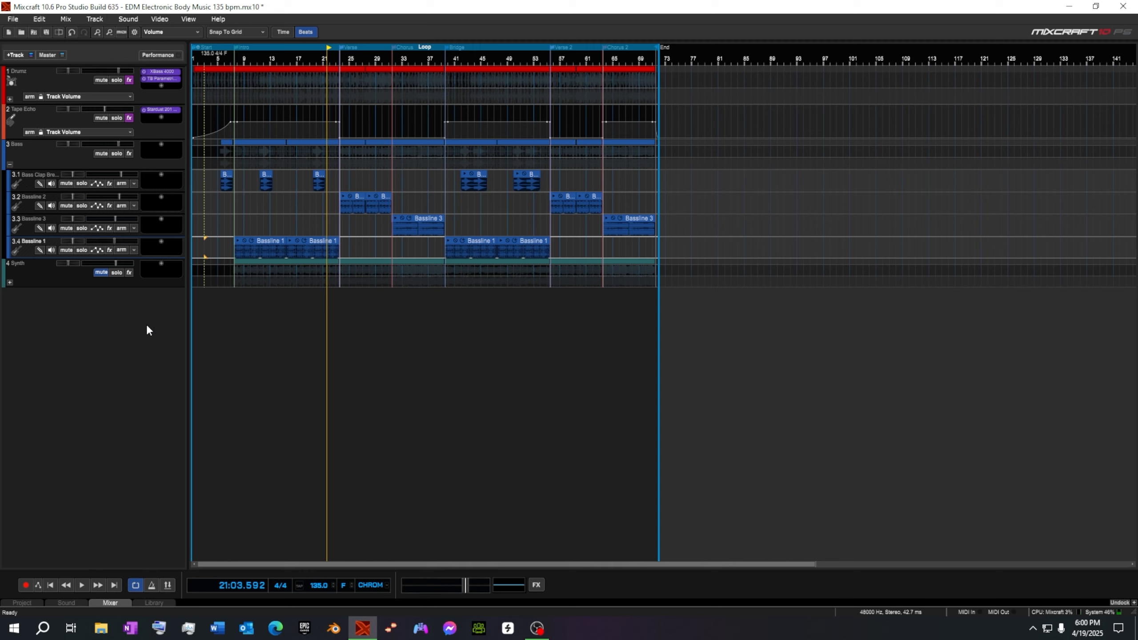
Add XBass 4000 with the Acoustic bass 2 preset and TB Parametric Equalizer with its analyzer mode on L+R sum to the Bass submix
click(161, 143)
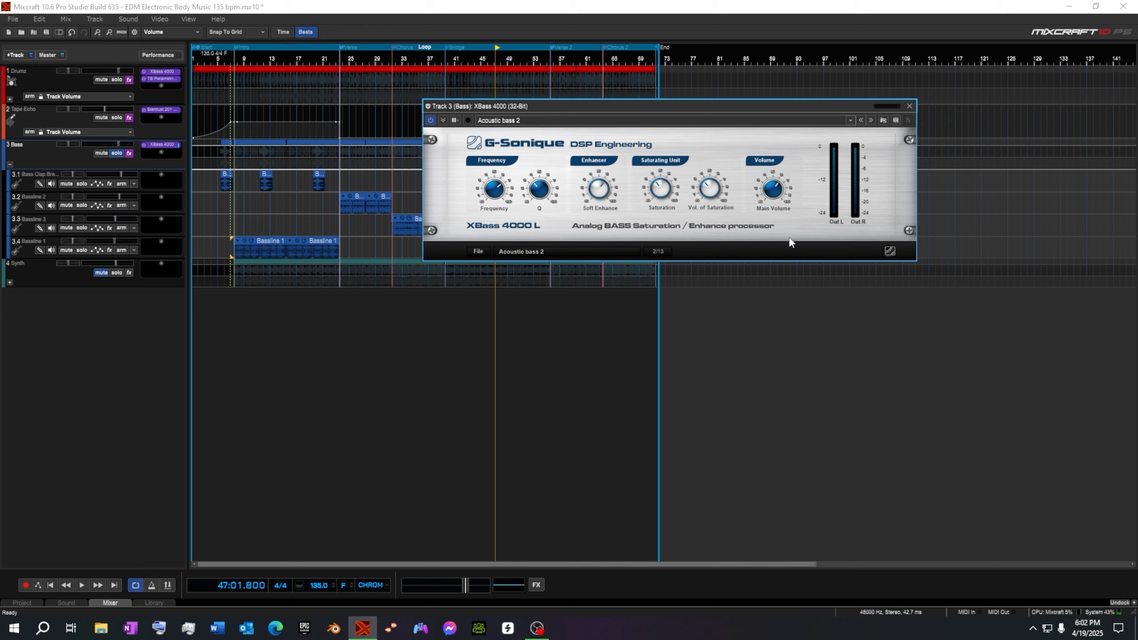
click(162, 152)
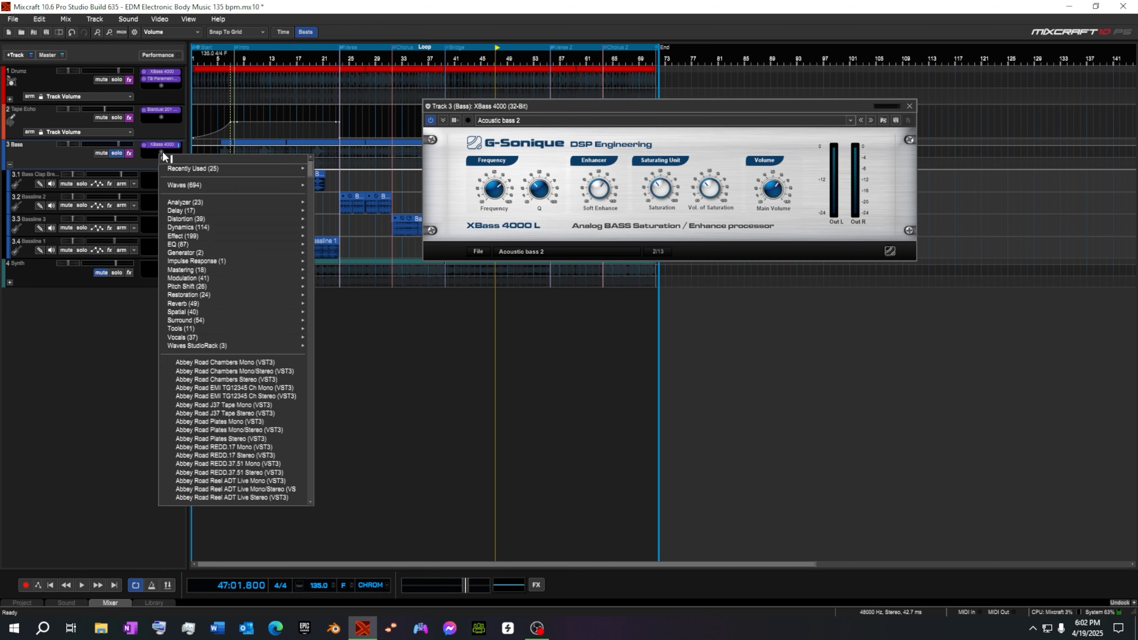
mouse_move(227, 168)
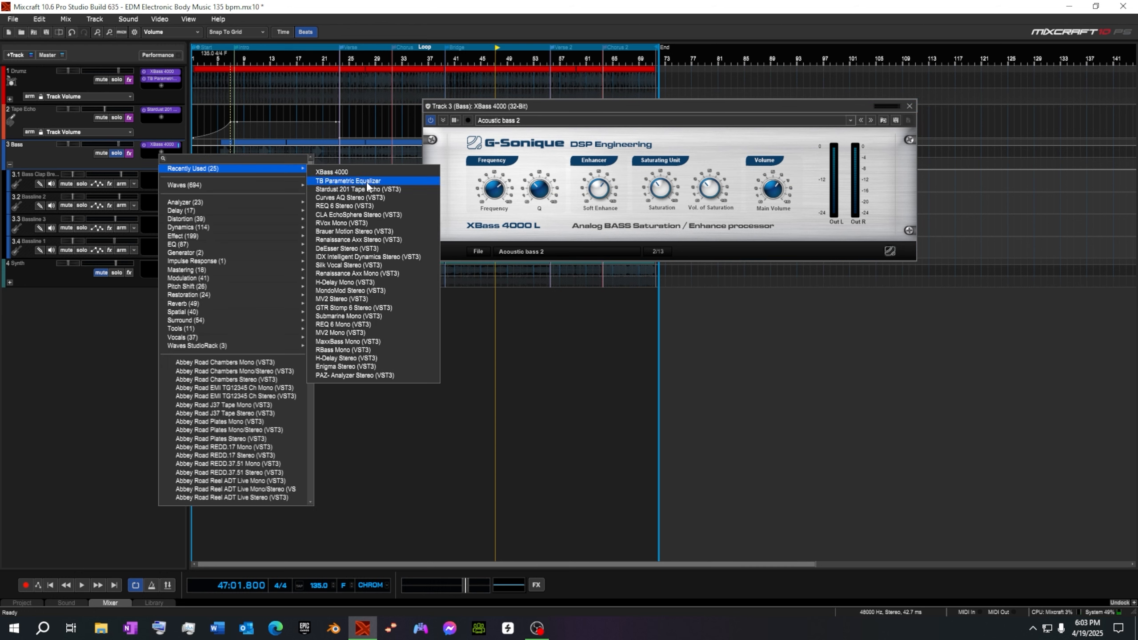
click(367, 184)
click(720, 203)
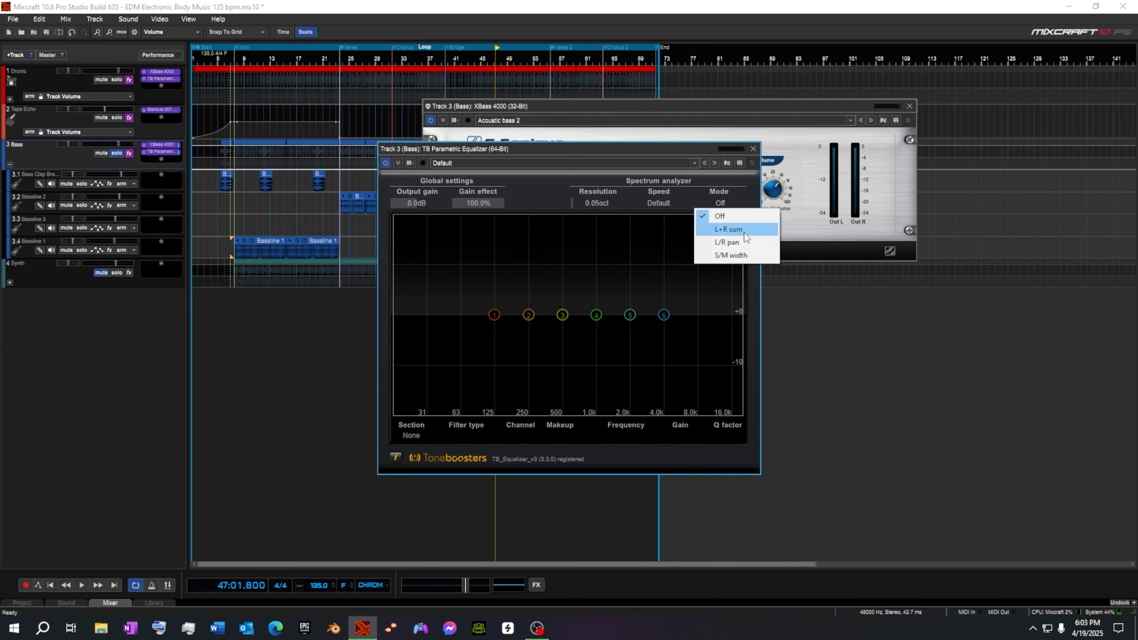
click(743, 230)
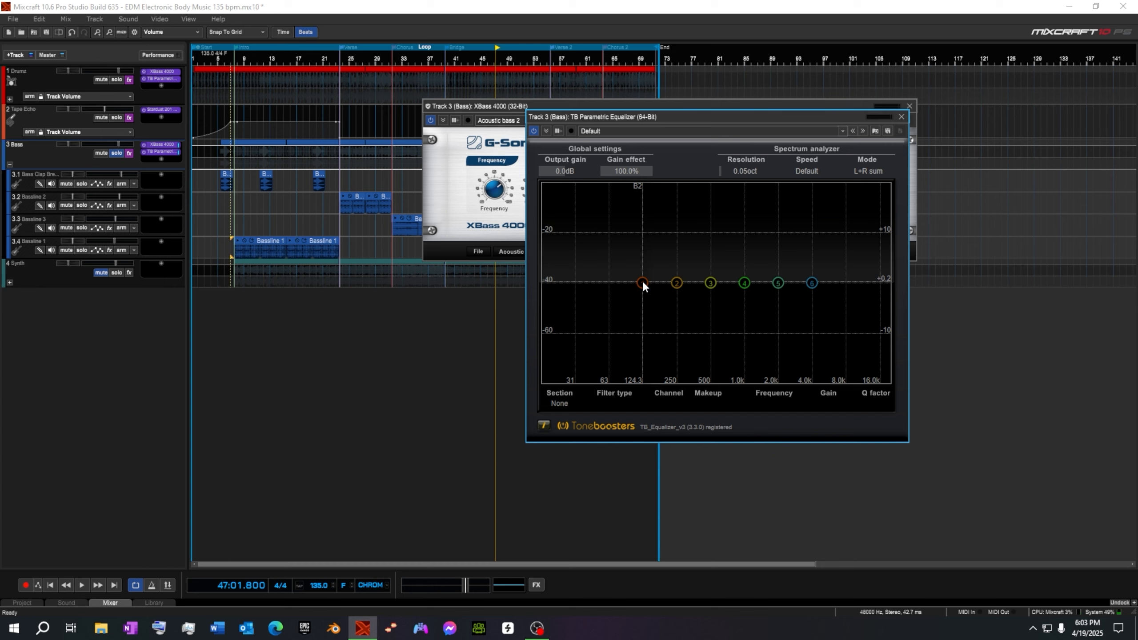
On the bass equalizer, set band 1 to about 60 Hz and -19.1 dB, and band 2 to about 106 Hz and 2.1 dB
drag(643, 281, 608, 382)
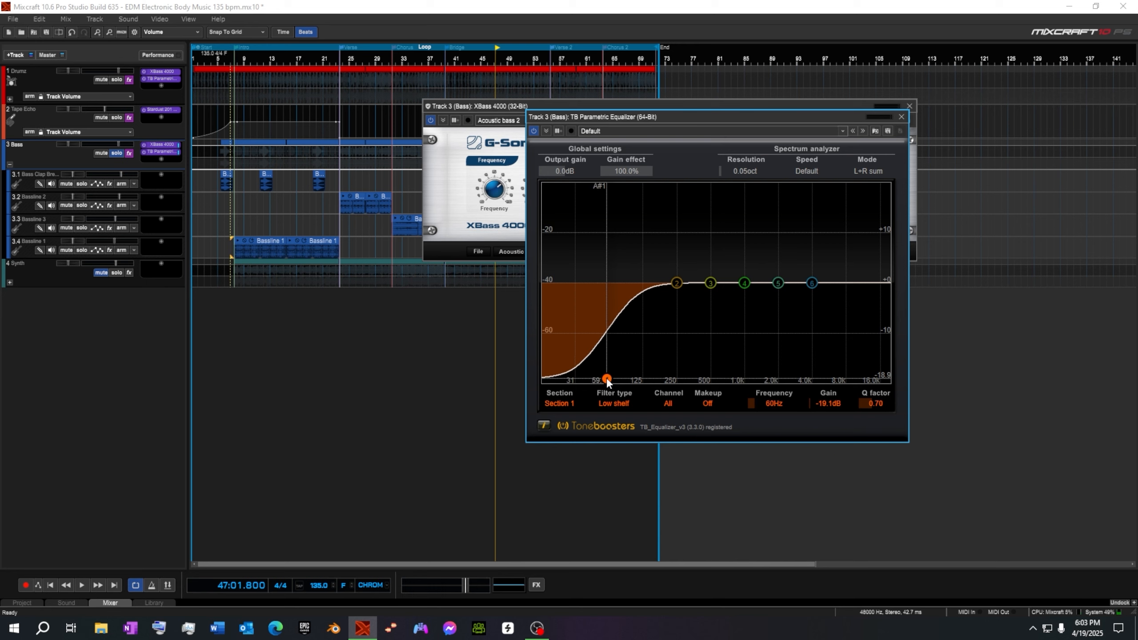
drag(608, 382, 610, 380)
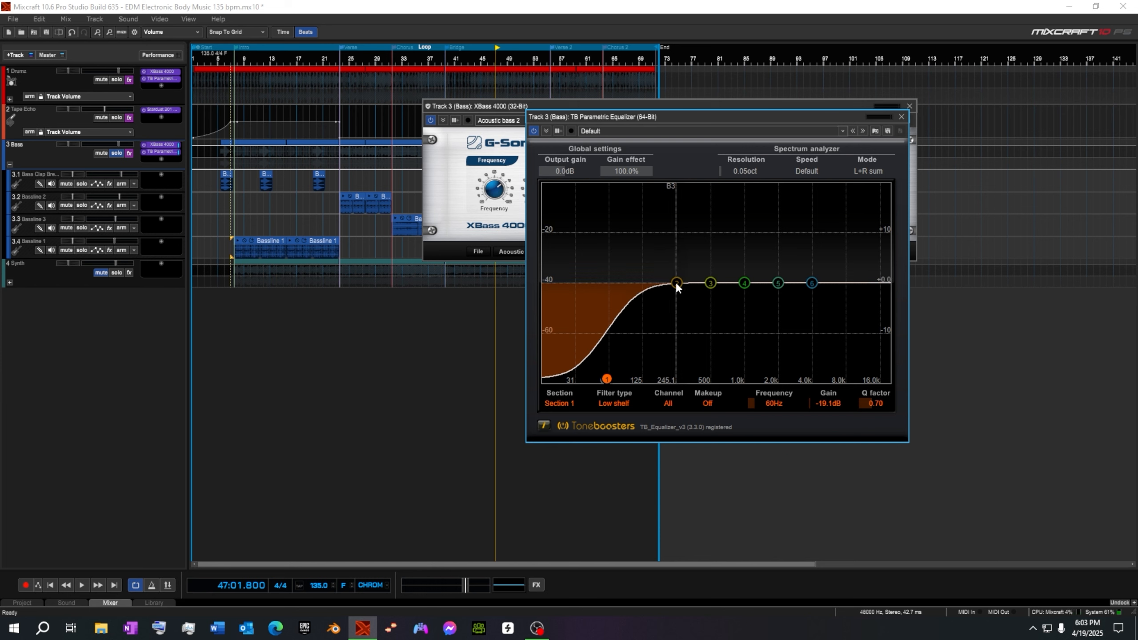
drag(677, 287, 639, 290)
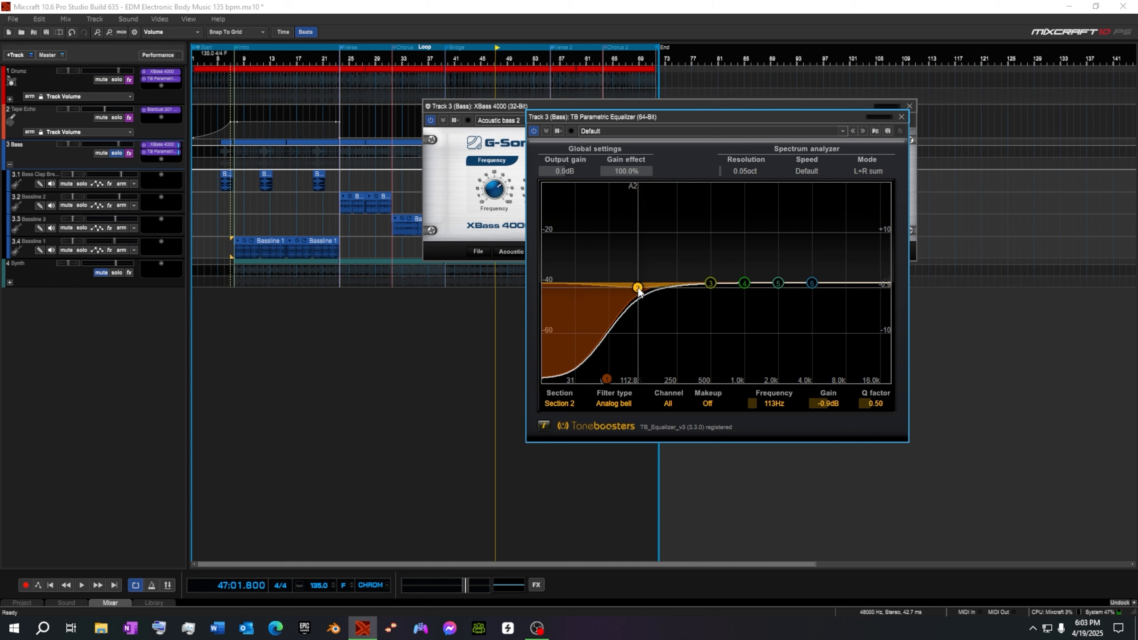
drag(640, 289, 635, 274)
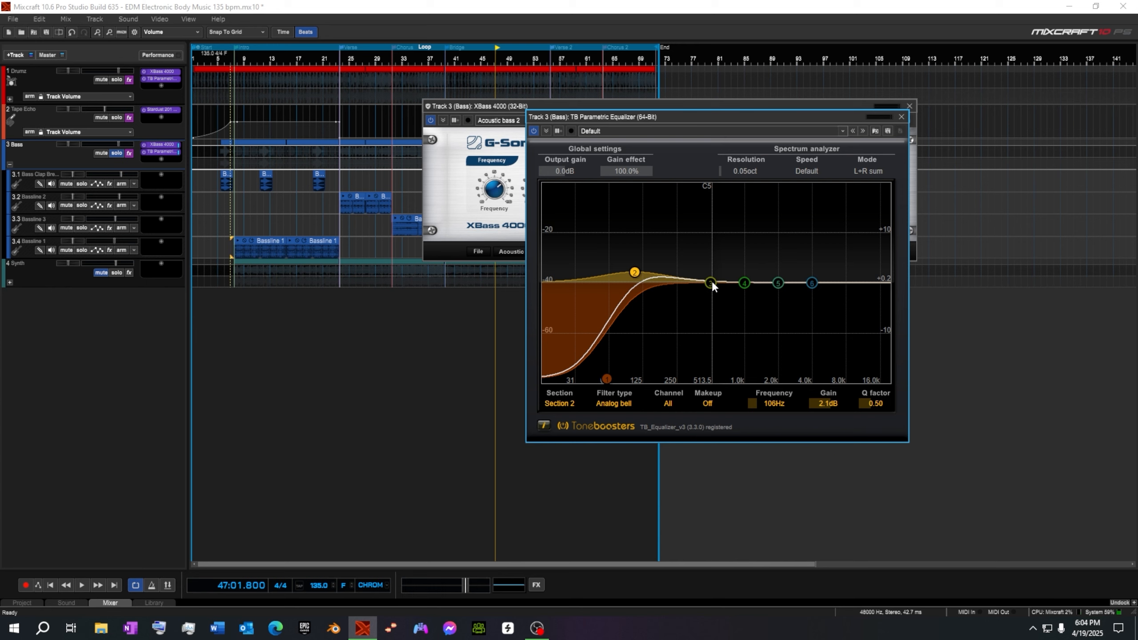
Set band 3 of the bass equalizer to a gentle cut at about 375 Hz and -1.4 dB
drag(713, 283, 694, 284)
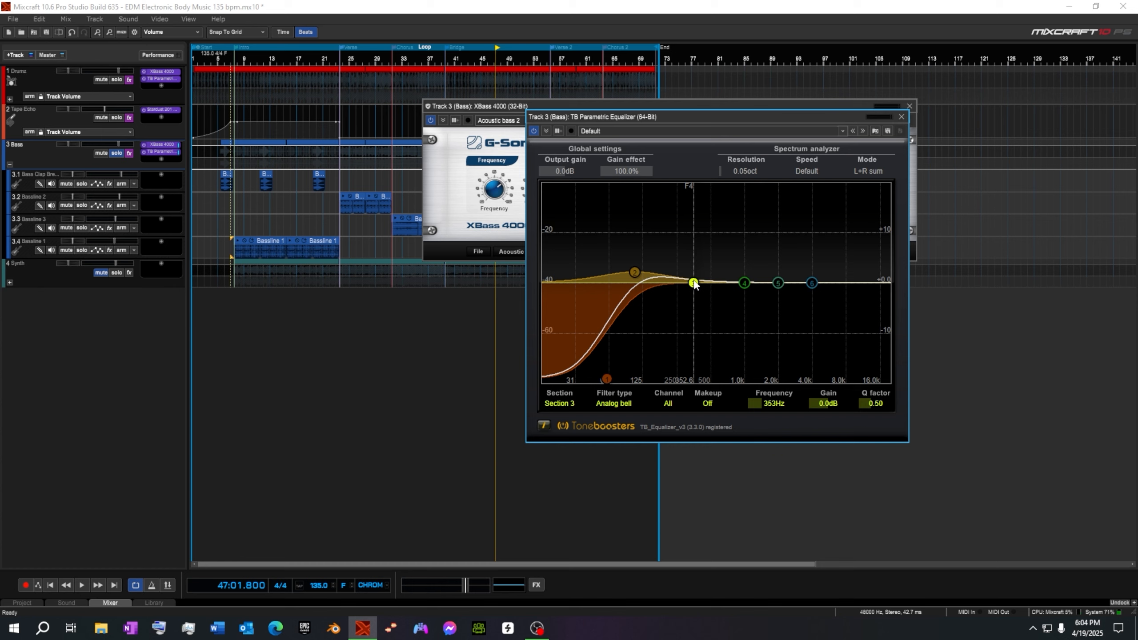
drag(694, 284, 692, 285)
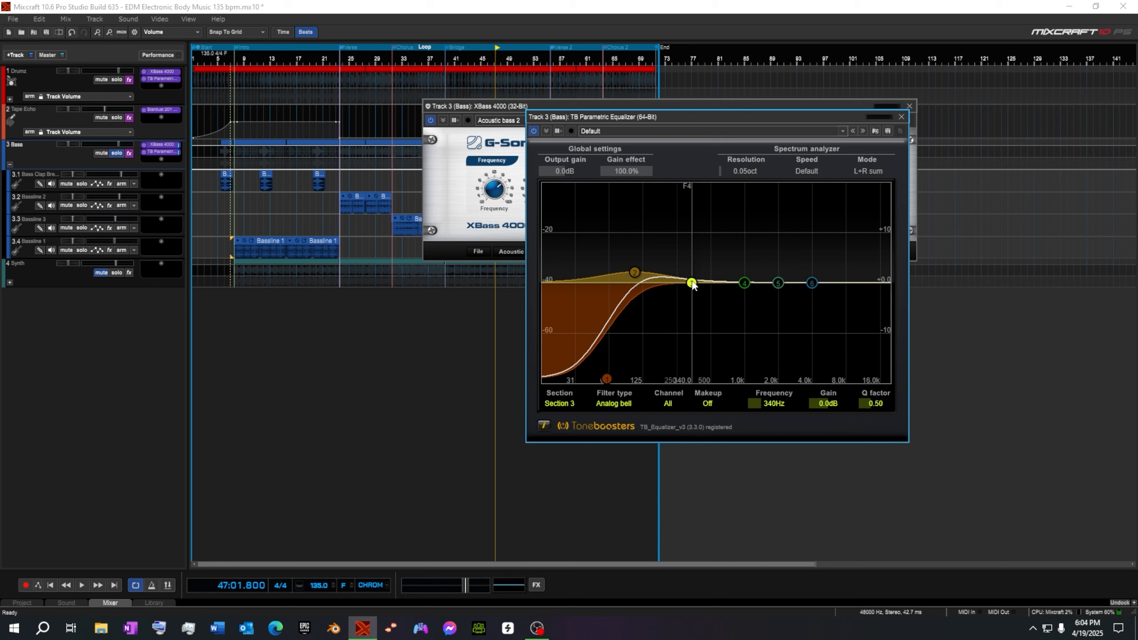
drag(692, 285, 697, 294)
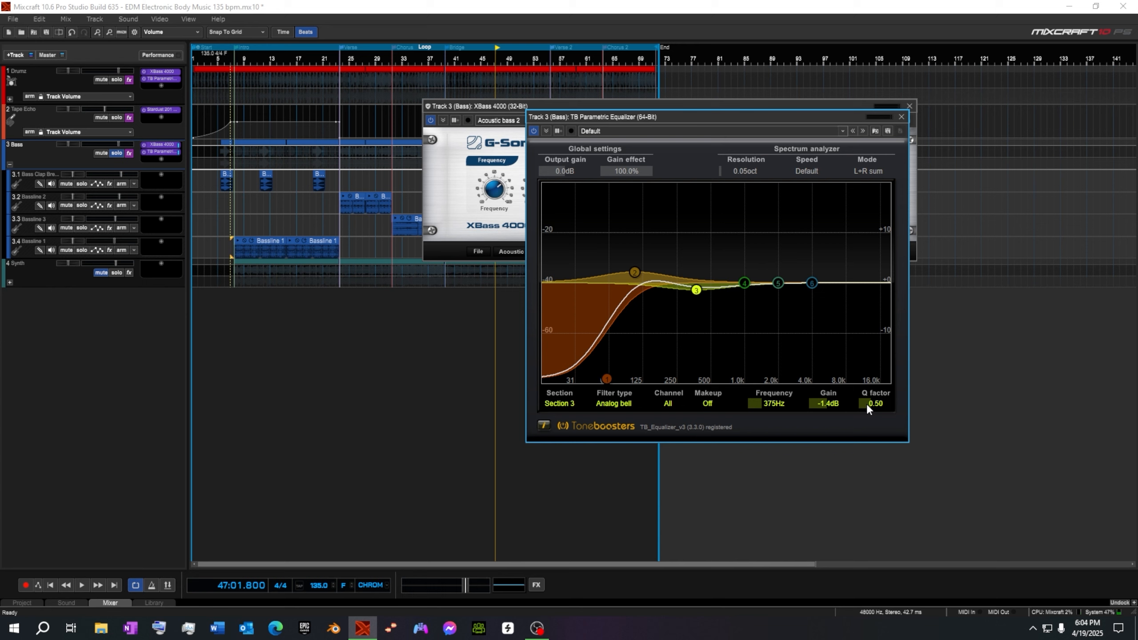
Narrow band 3 of the bass equalizer to a Q factor of 1.48 and set it to about 344 Hz and -1.8 dB
scroll(866, 404, up, 5)
scroll(865, 404, up, 2)
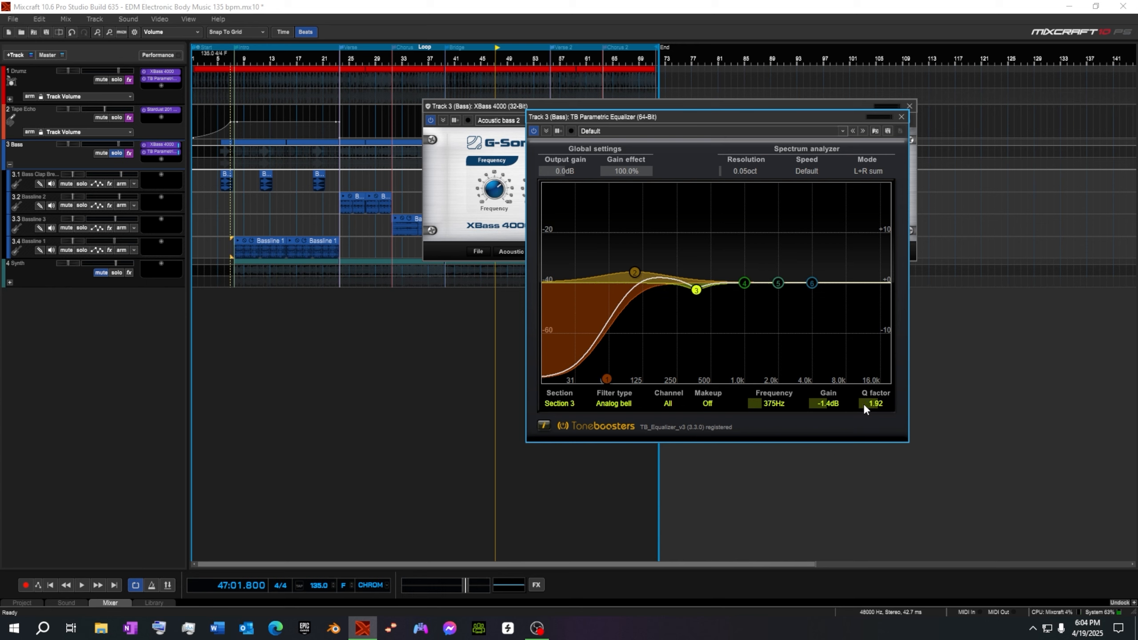
scroll(863, 404, down, 3)
drag(696, 291, 693, 294)
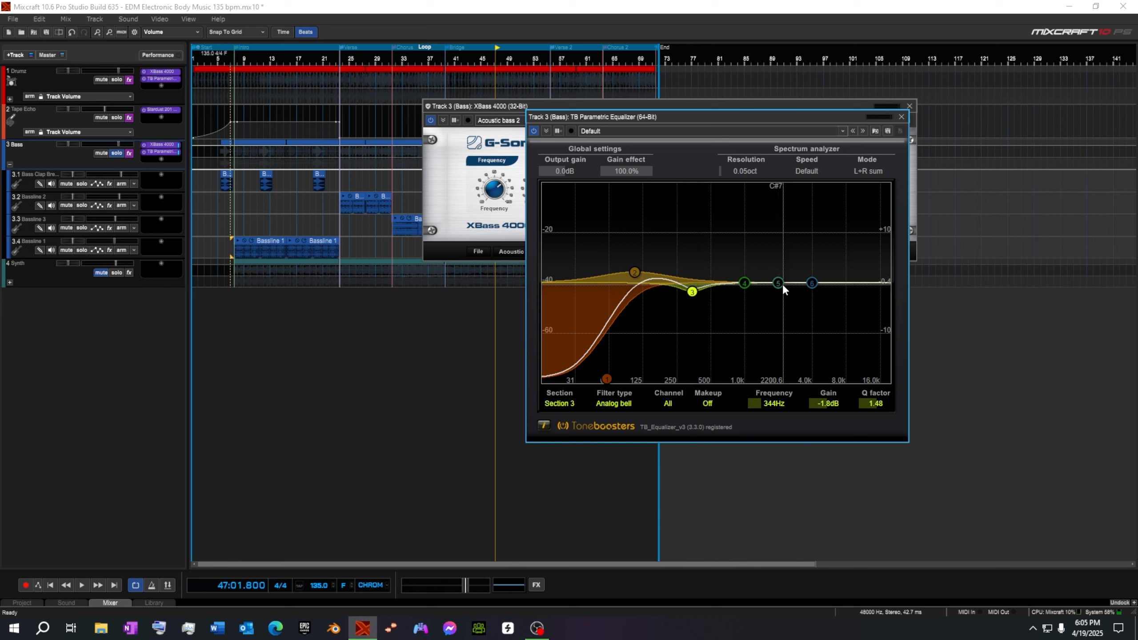
Set equalizer band 5 to about 2310 Hz, 1.9 dB and Q 0.82, and band 6 to about 8455 Hz and -18.9 dB
drag(778, 282, 850, 383)
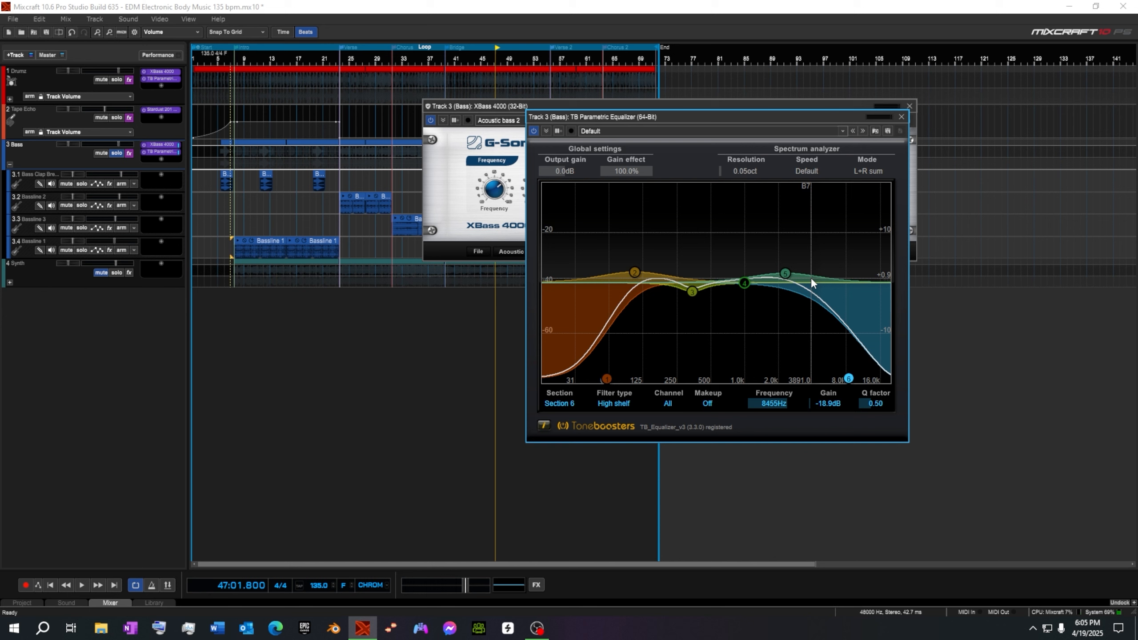
click(786, 271)
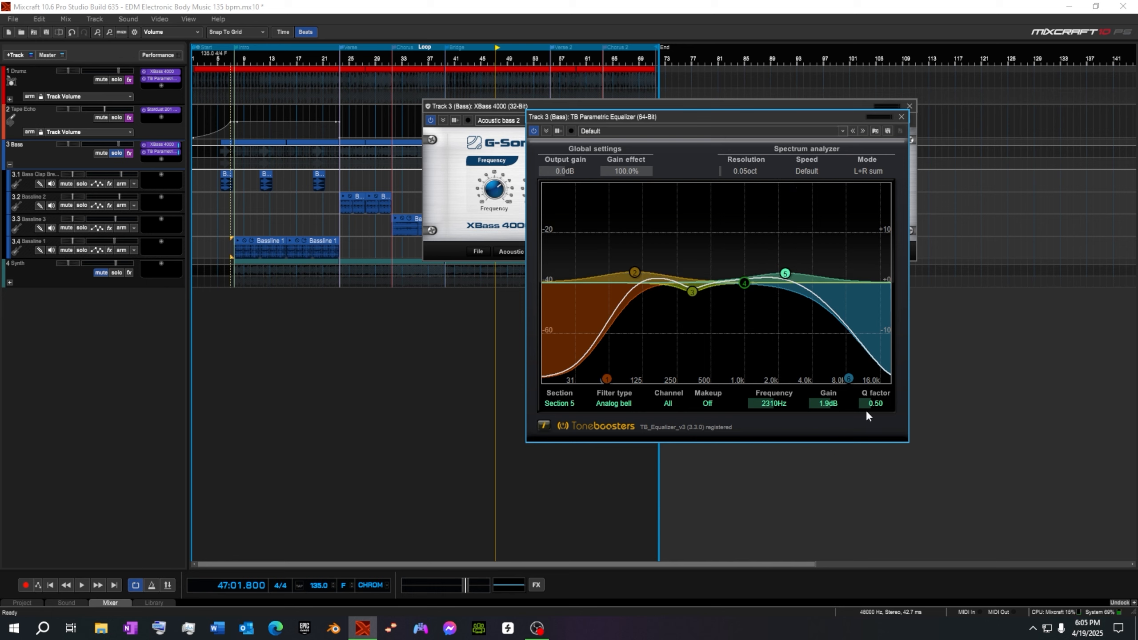
scroll(866, 404, up, 3)
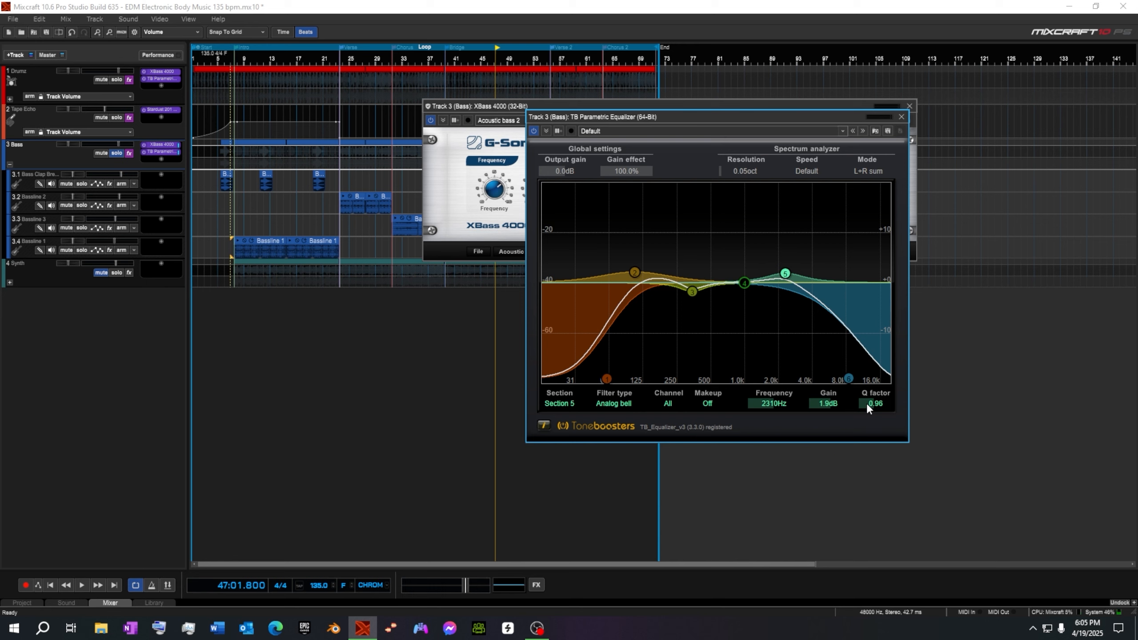
scroll(866, 403, down, 1)
Unsolo the Bass submix, listen to it with the drums, and stop playback and close both bass effect windows
click(115, 153)
key(space)
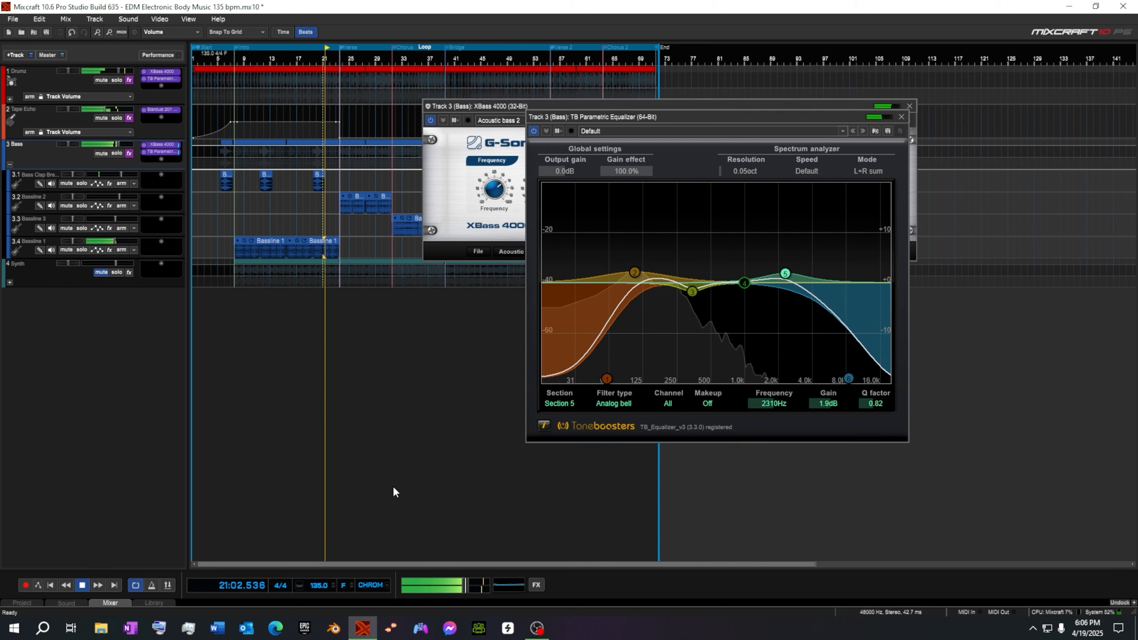
click(688, 303)
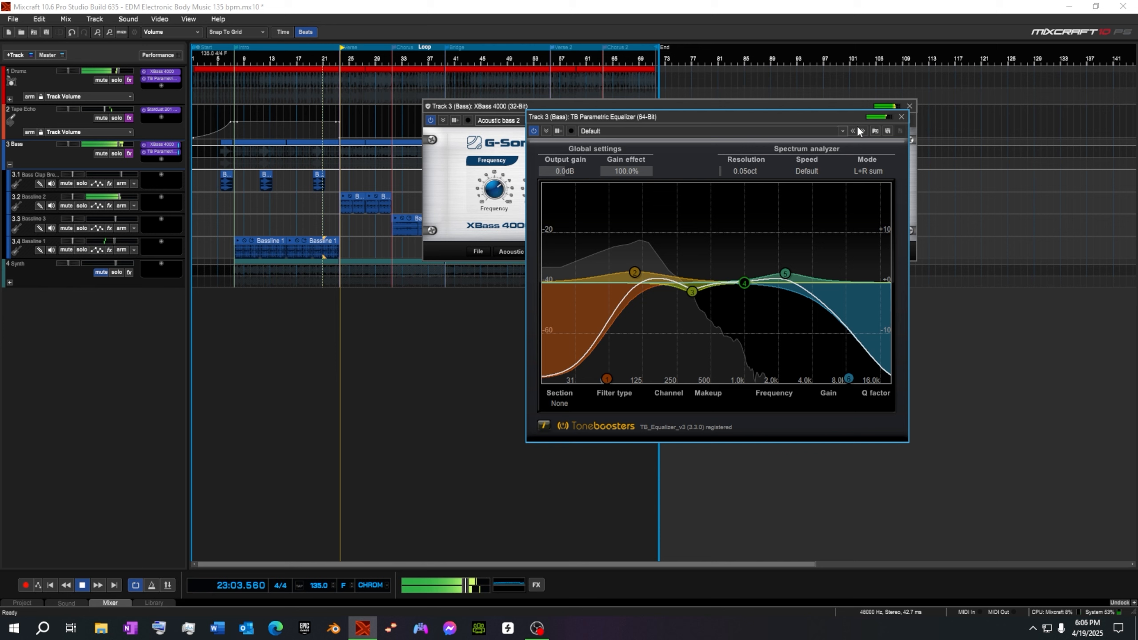
click(902, 118)
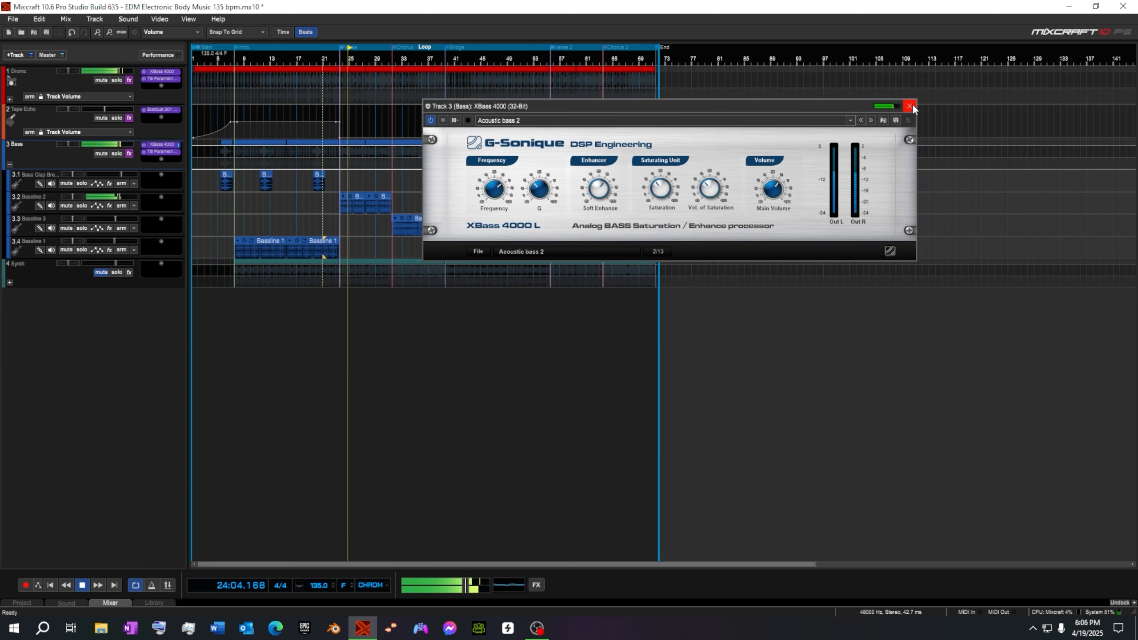
click(773, 192)
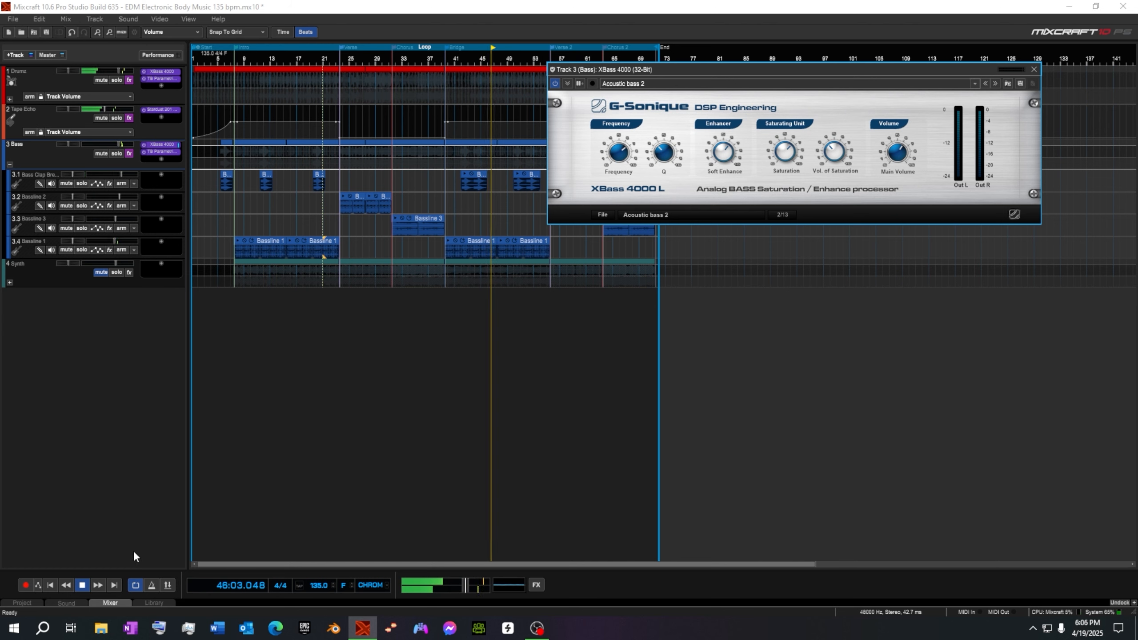
click(83, 584)
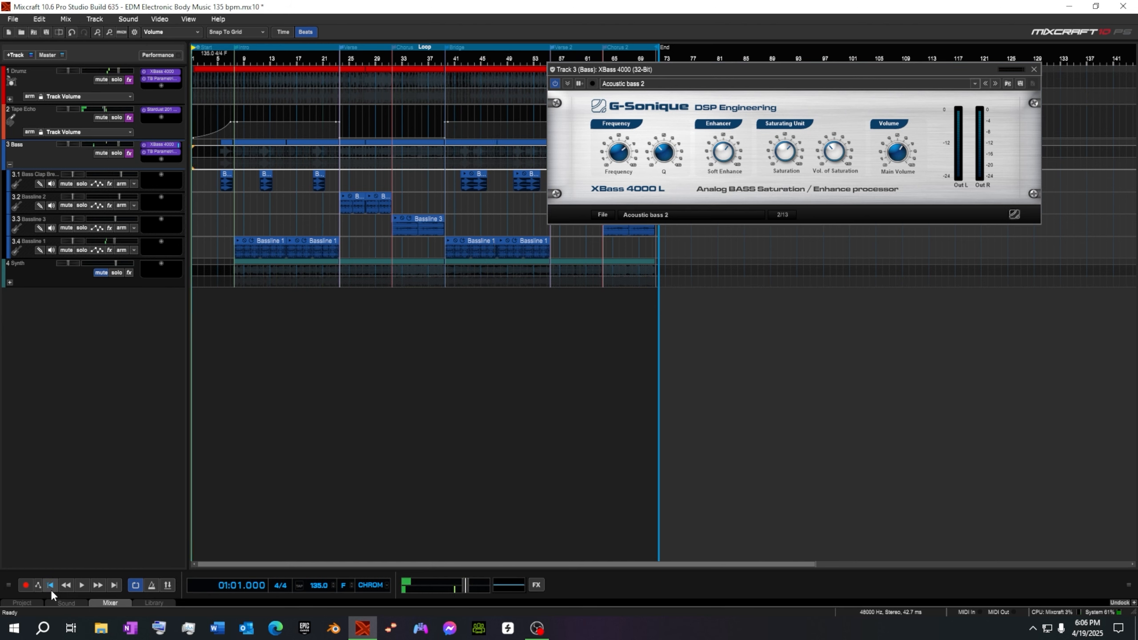
click(1034, 70)
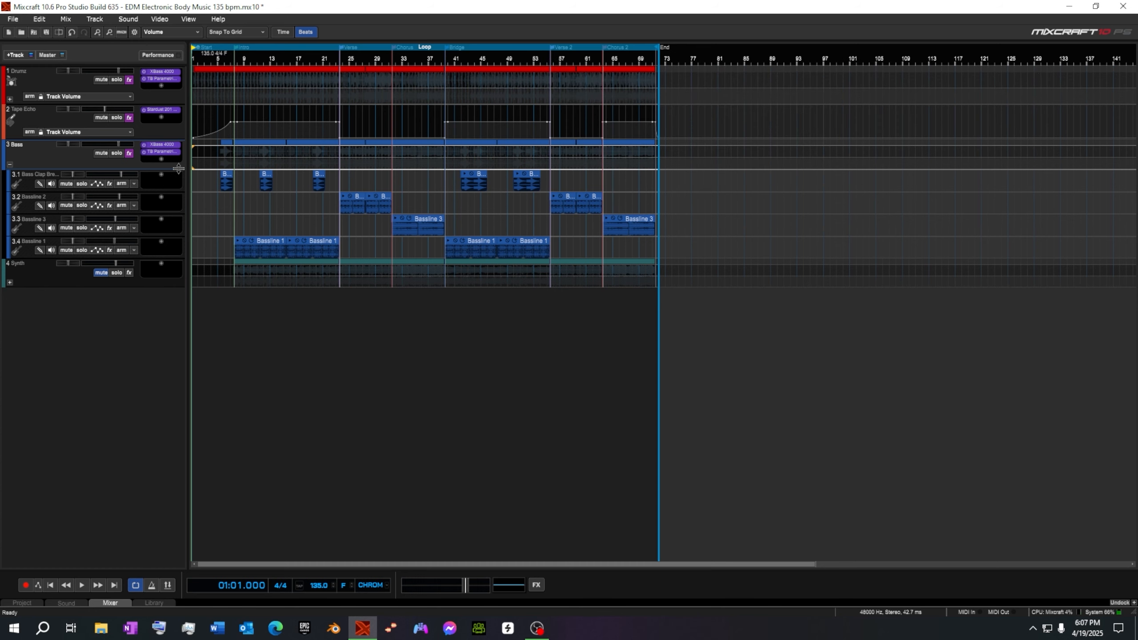
Add Pultronic EQ110P to the Bass submix with the 12AX7 high-frequency tube and the Warm 12AX7 Tubes preset
drag(183, 169, 184, 173)
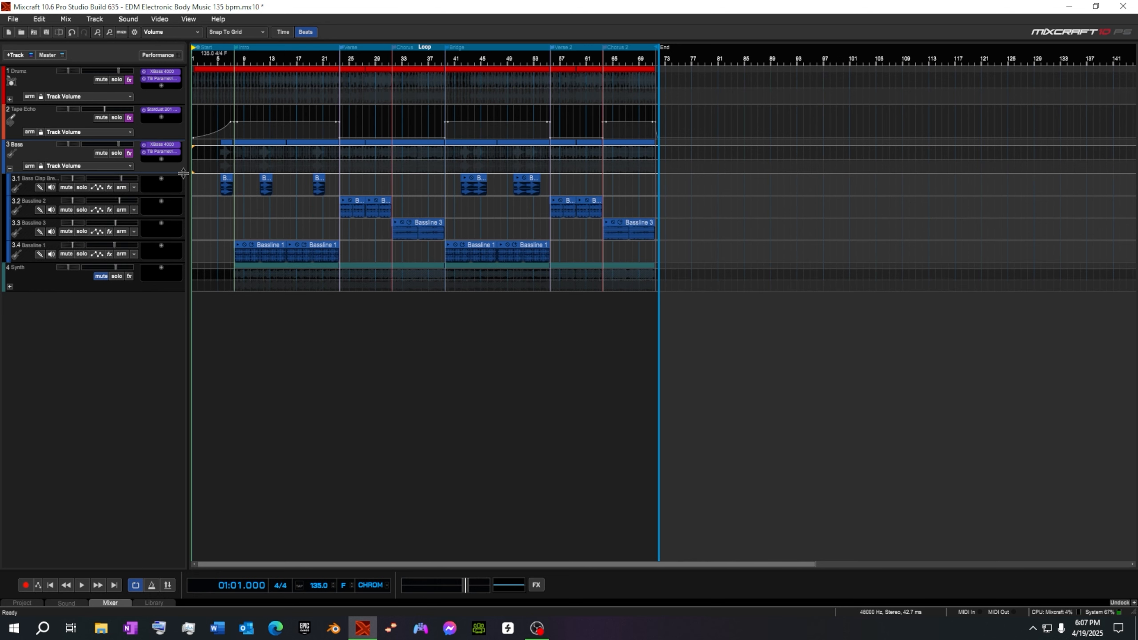
click(161, 159)
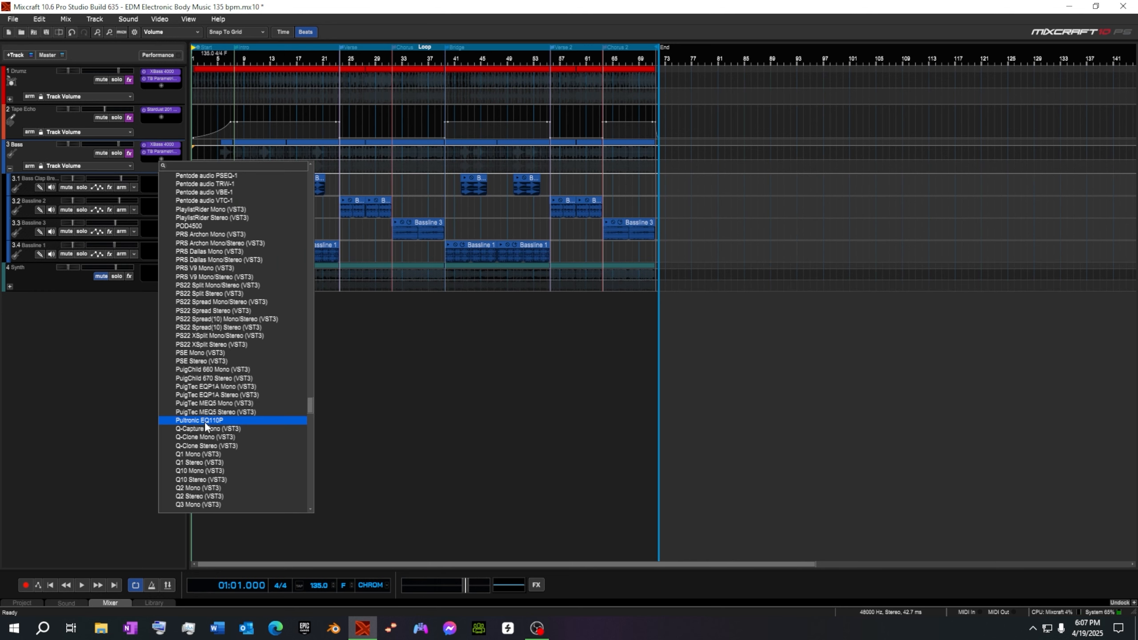
click(205, 422)
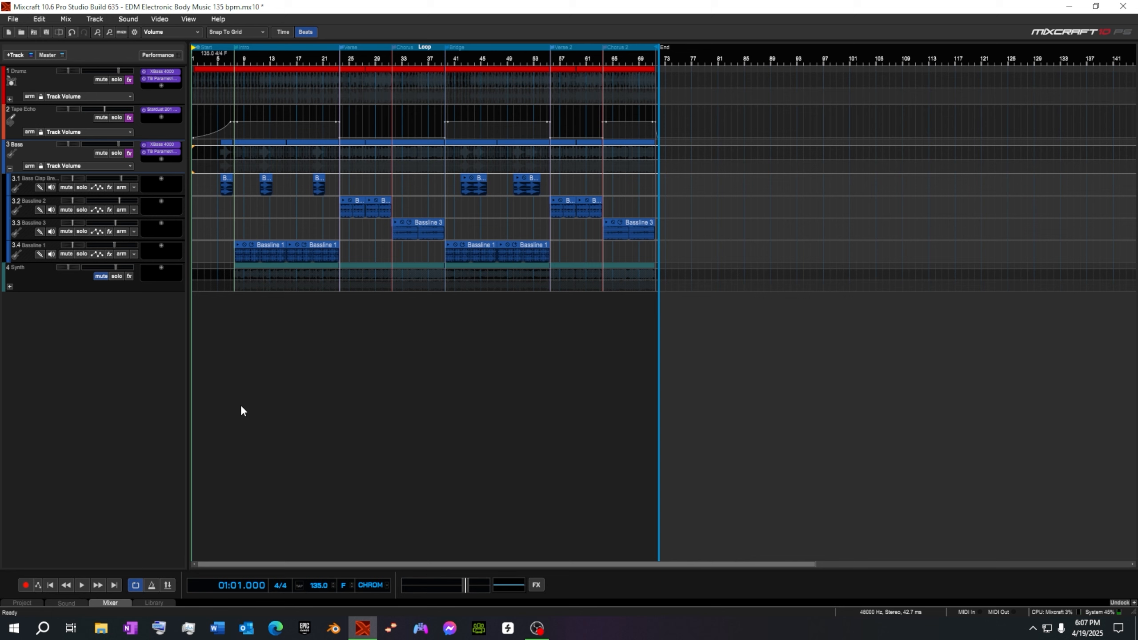
click(782, 332)
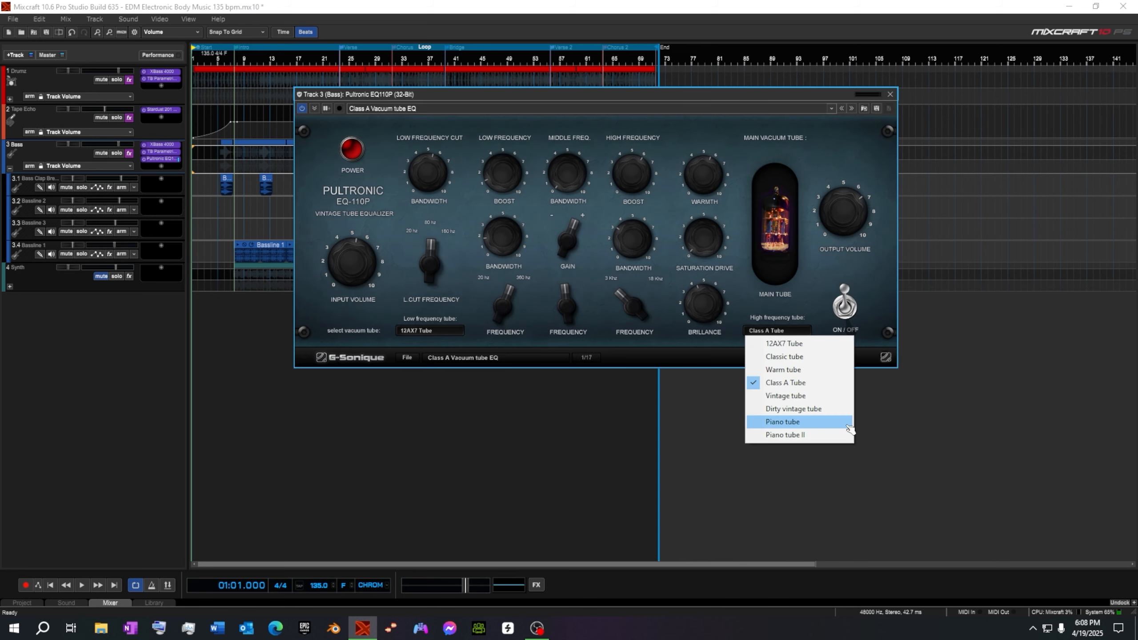
click(823, 341)
click(509, 109)
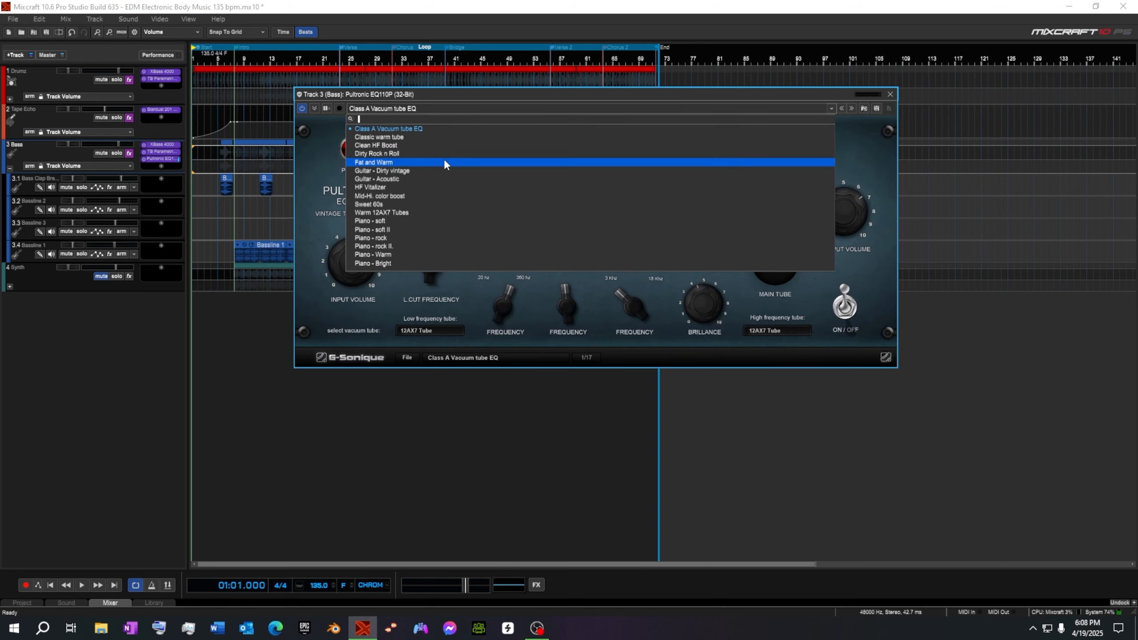
click(409, 213)
drag(700, 95, 745, 42)
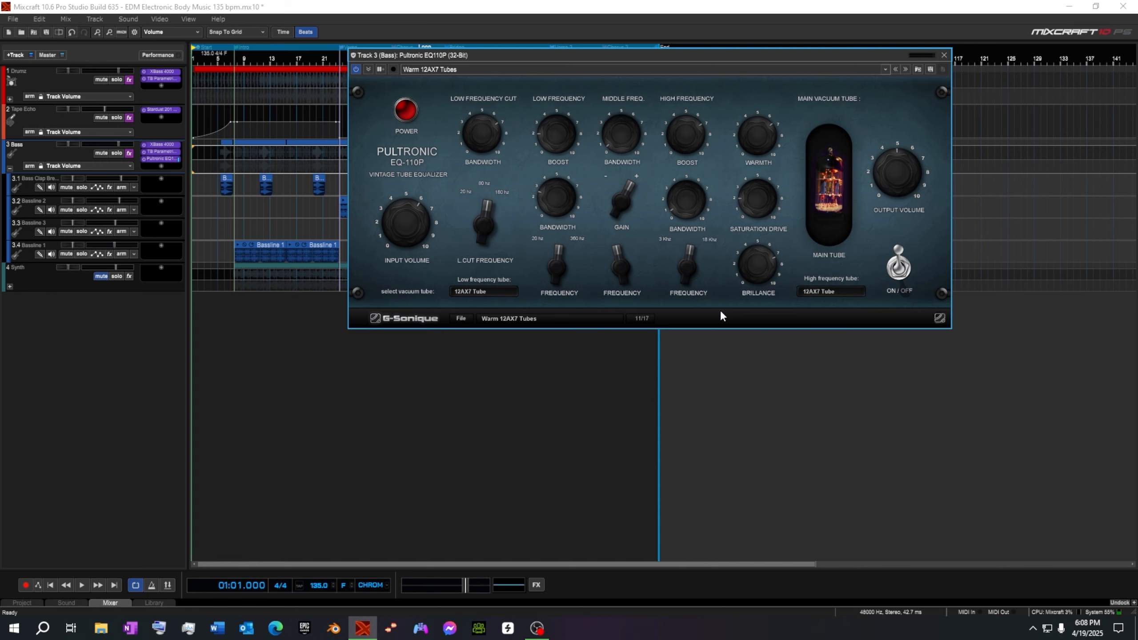
Play from measure 5 and adjust the Pultronic equalizer's low, middle and high frequency knobs by ear
drag(662, 56, 648, 80)
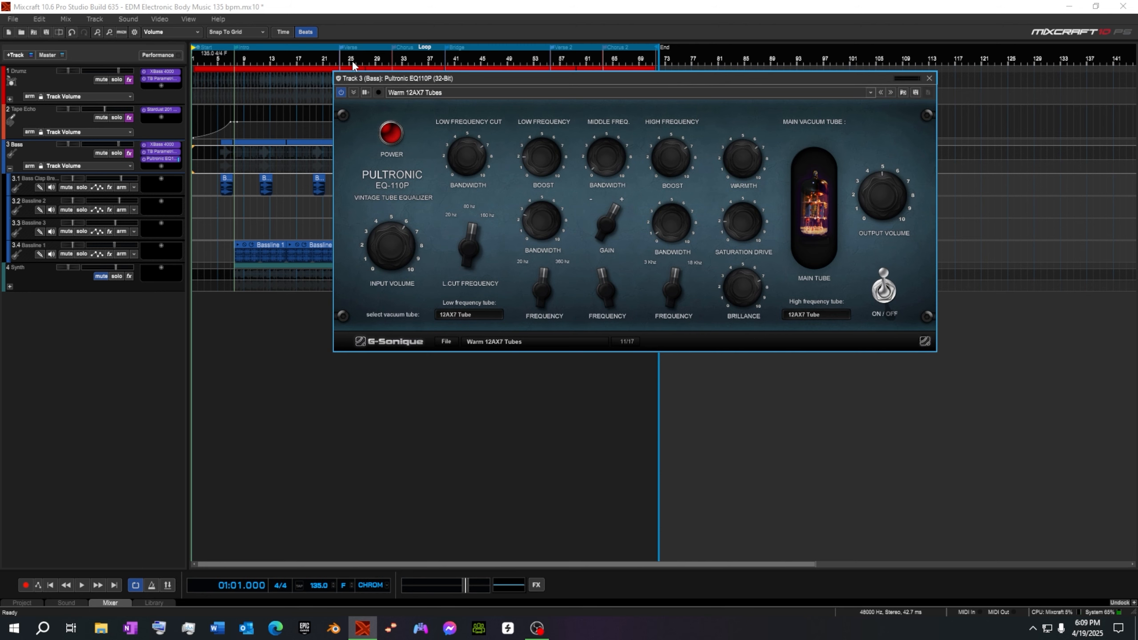
click(216, 56)
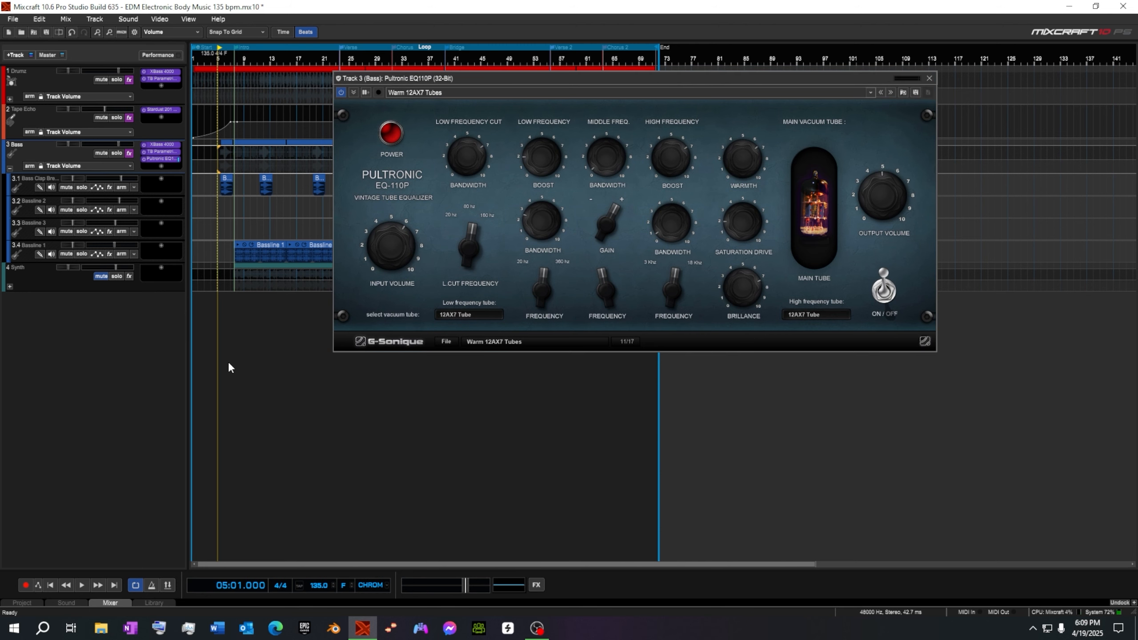
key(space)
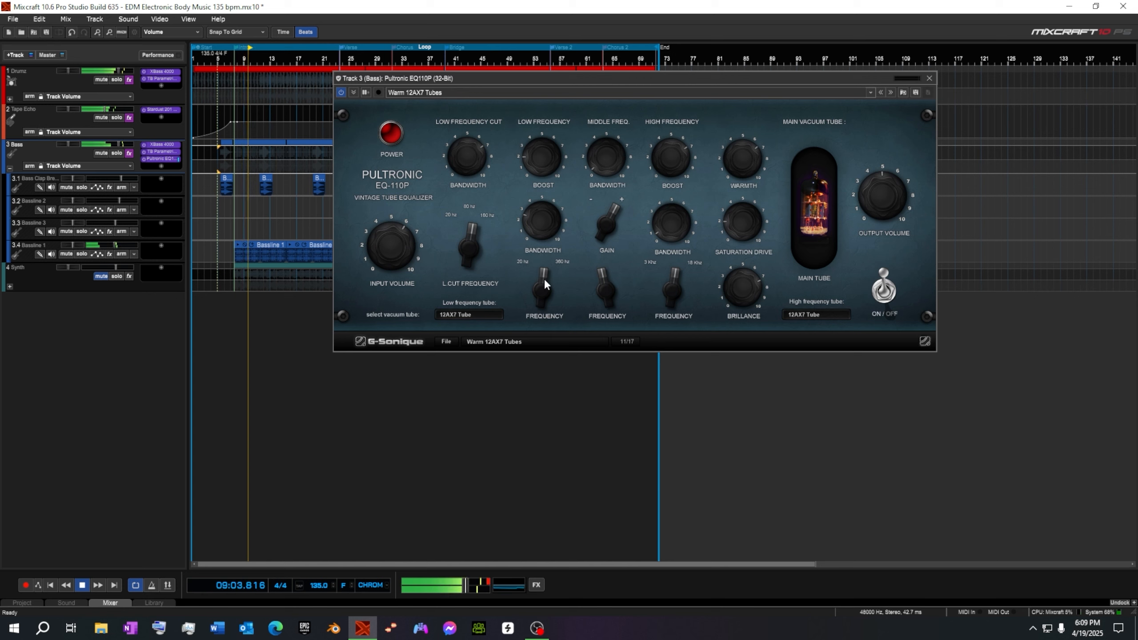
drag(541, 287, 542, 309)
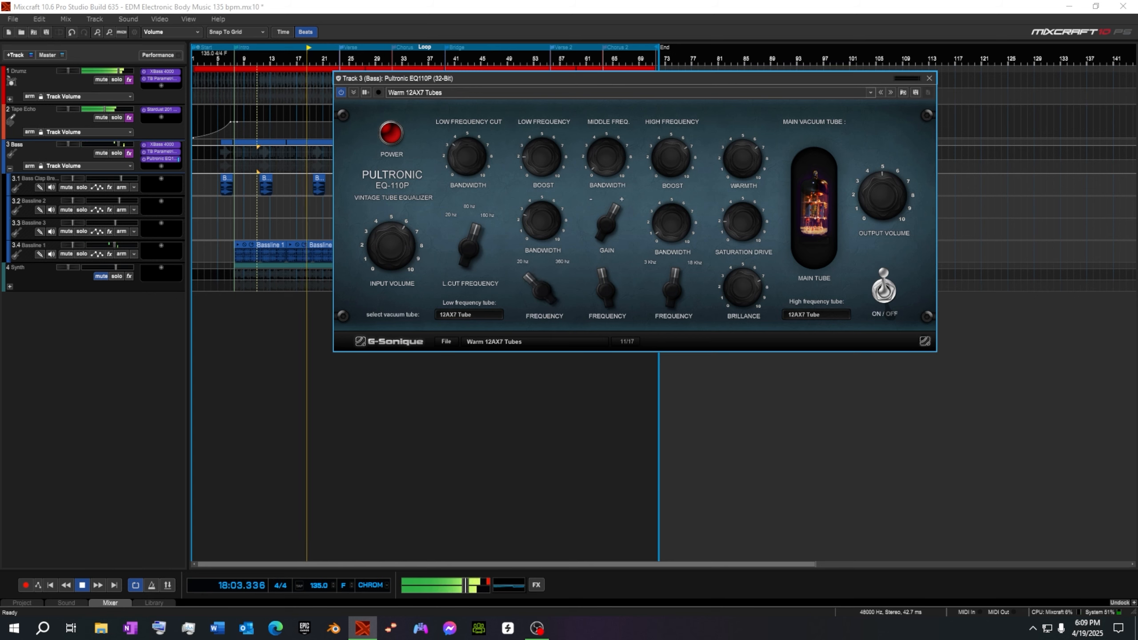
drag(541, 309, 541, 298)
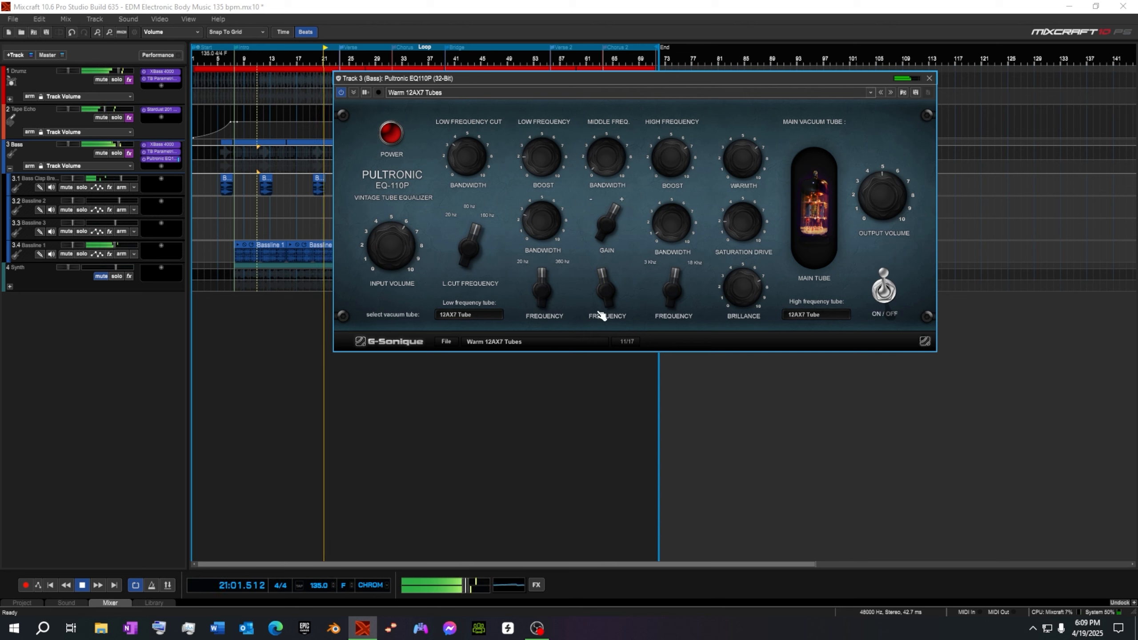
mouse_move(602, 318)
mouse_down()
mouse_move(606, 275)
mouse_move(605, 319)
mouse_up()
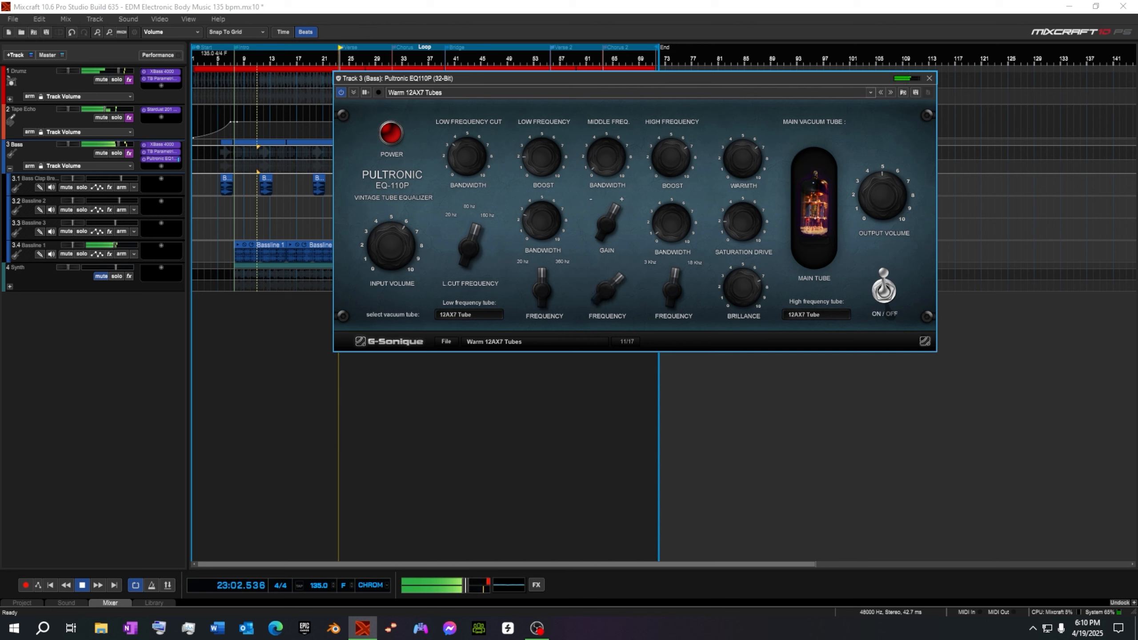
mouse_move(602, 296)
mouse_down()
mouse_move(604, 271)
mouse_move(603, 296)
mouse_up()
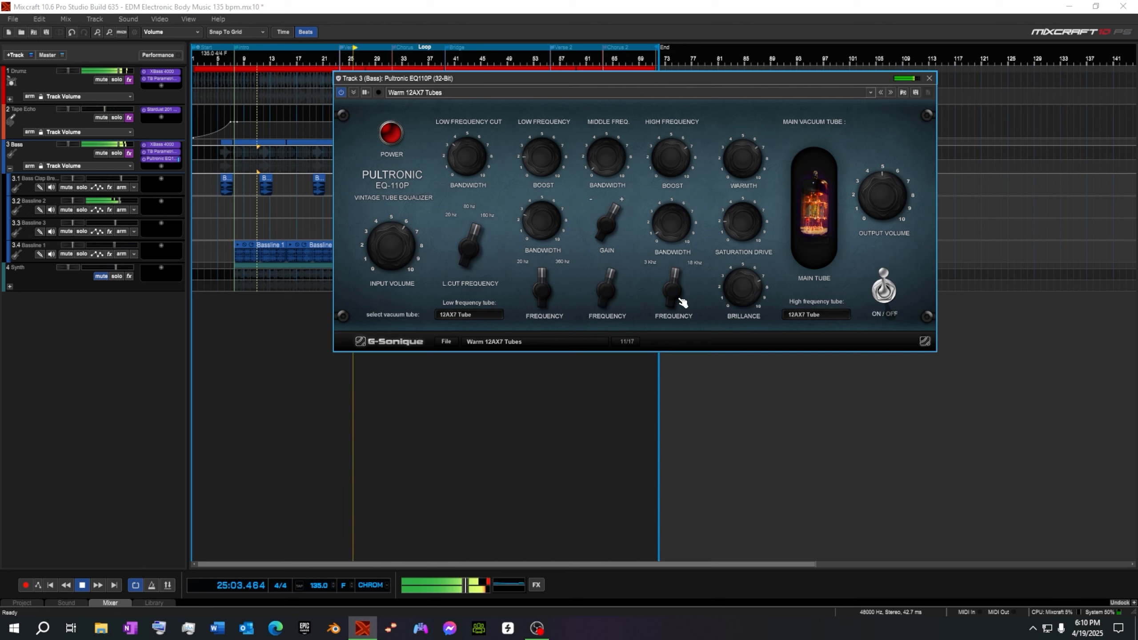
drag(674, 289, 674, 309)
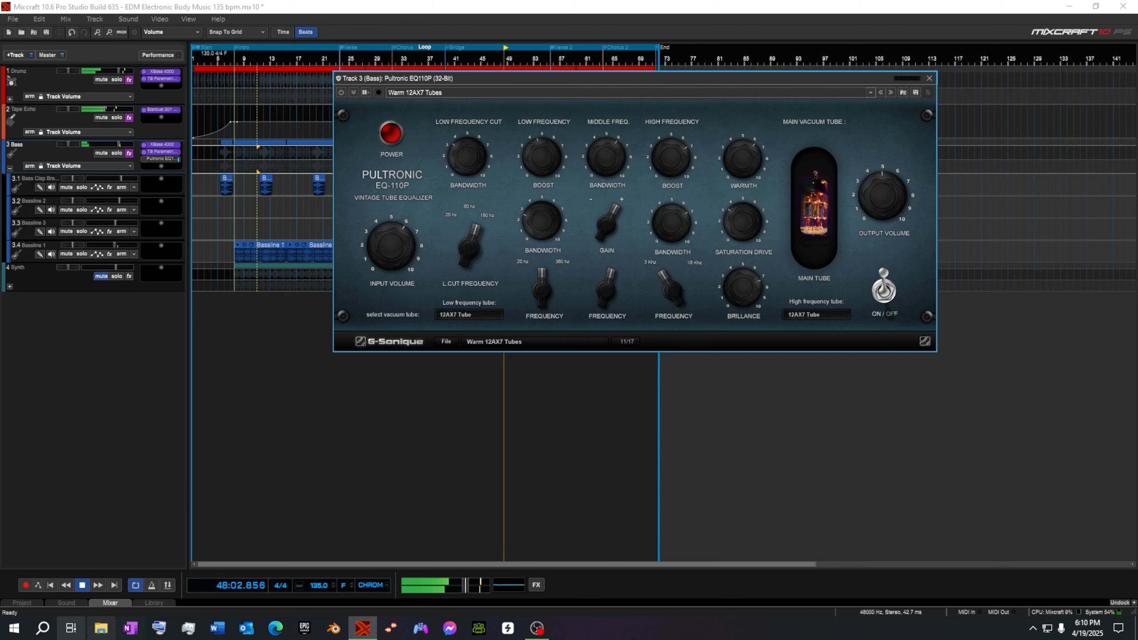
Stop playback and remove Pultronic EQ110P from the Bass submix
click(82, 585)
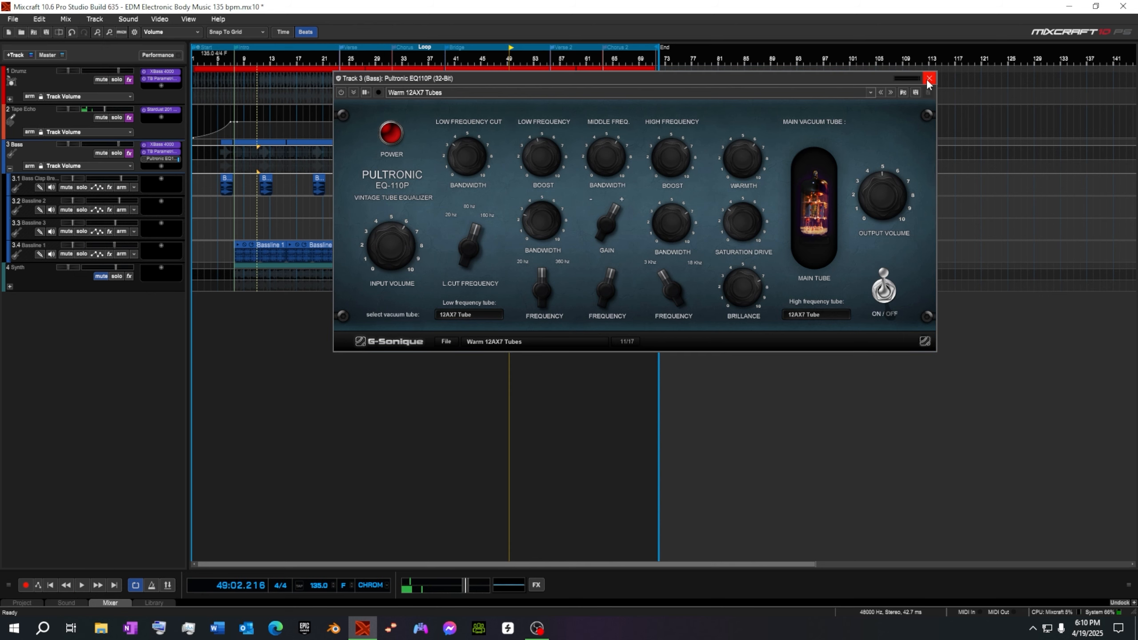
click(929, 79)
right_click(155, 159)
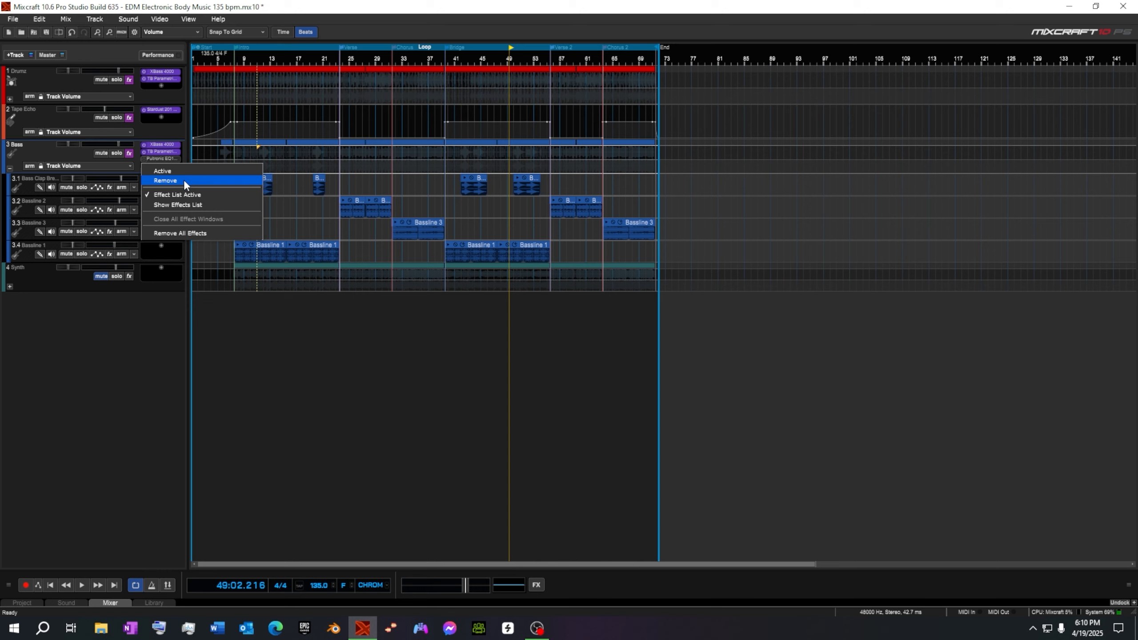
click(182, 179)
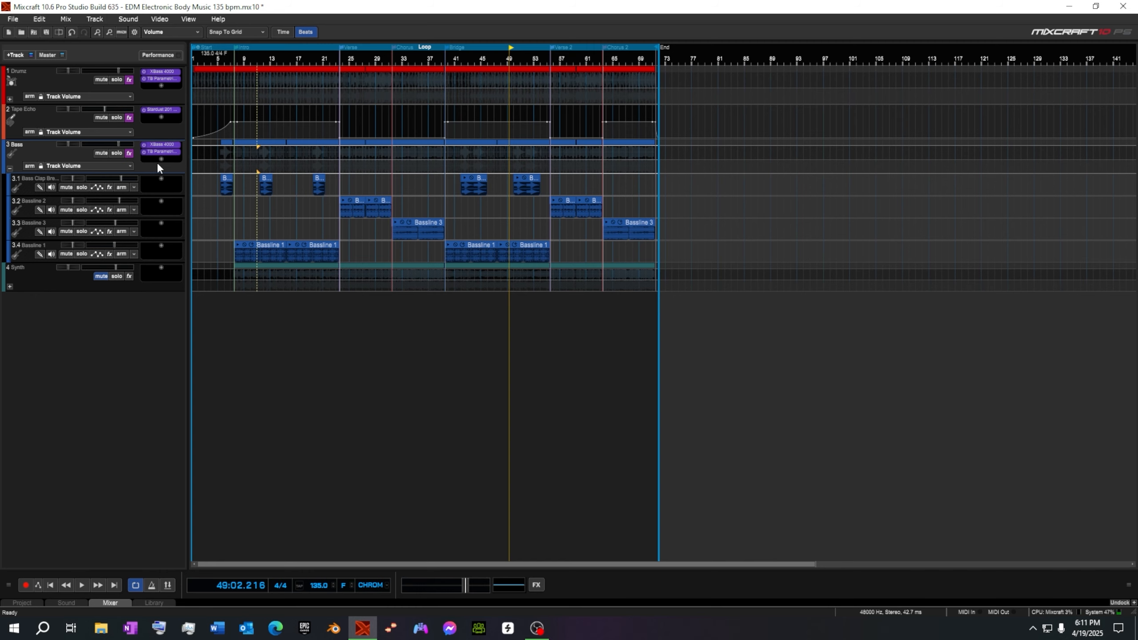
Add TrebleCream to the Bass submix, audition its presets during playback, and choose Melted mids
click(161, 159)
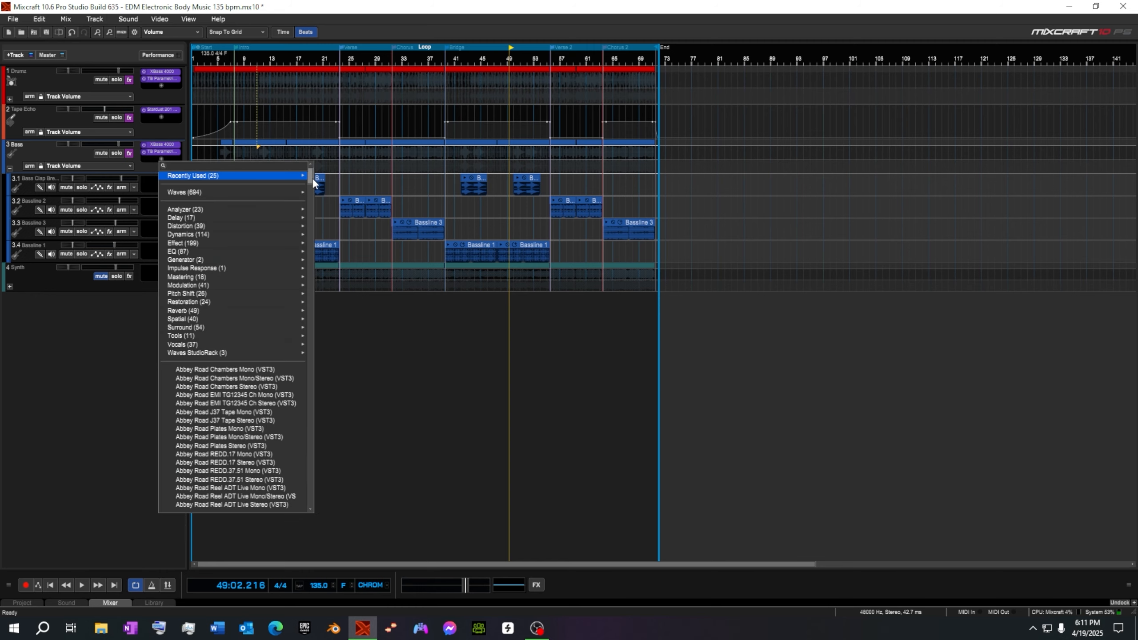
drag(312, 179, 318, 209)
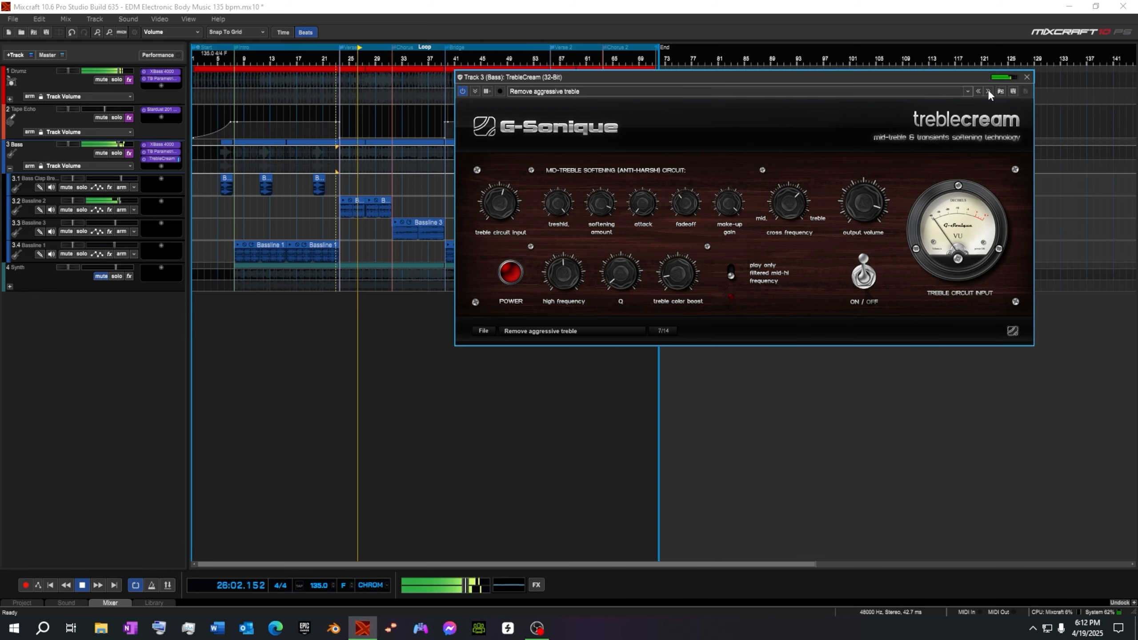
click(988, 91)
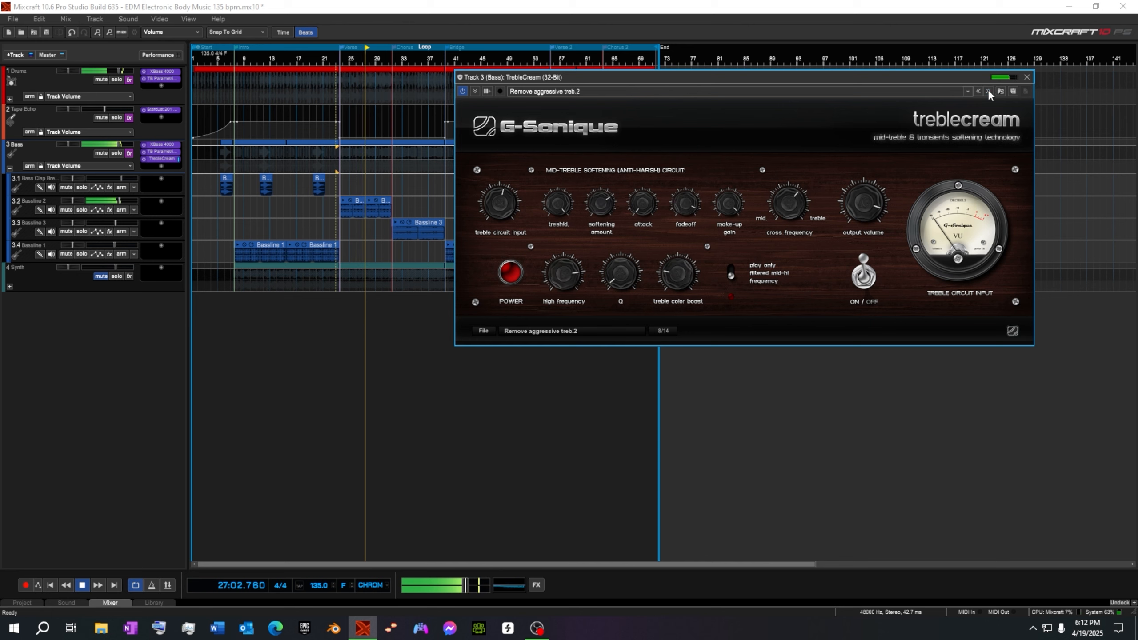
click(988, 91)
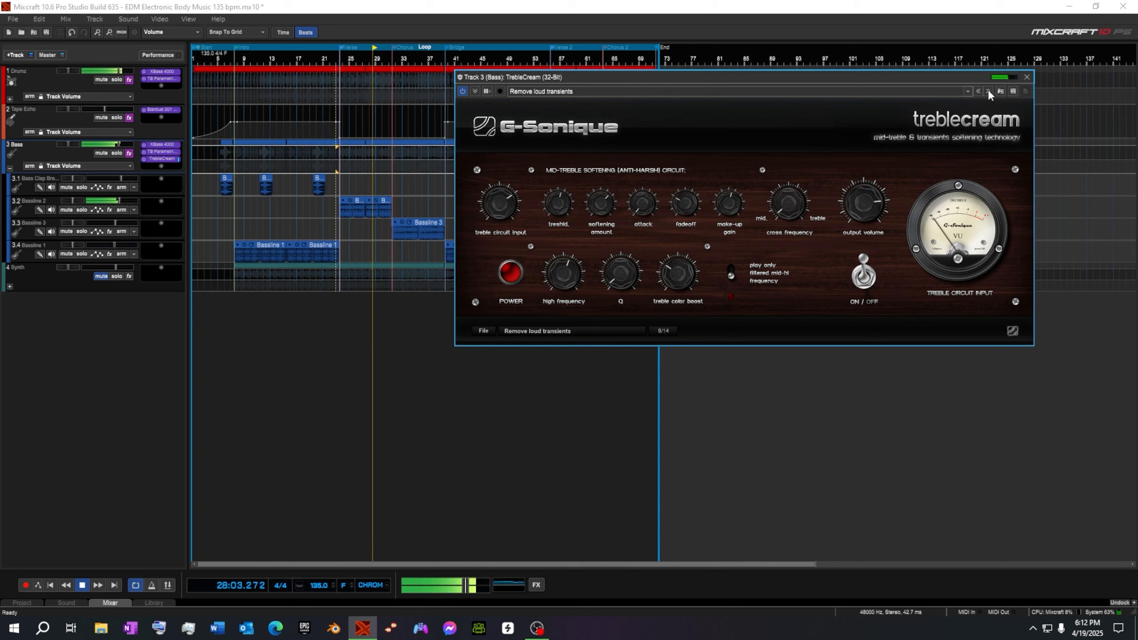
click(987, 91)
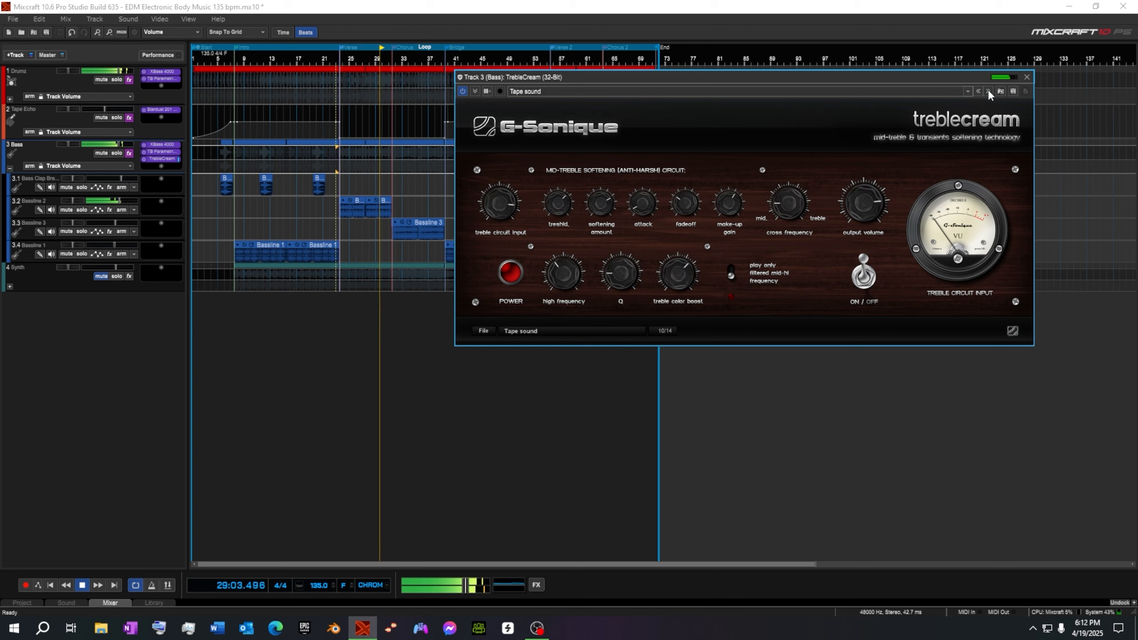
click(980, 93)
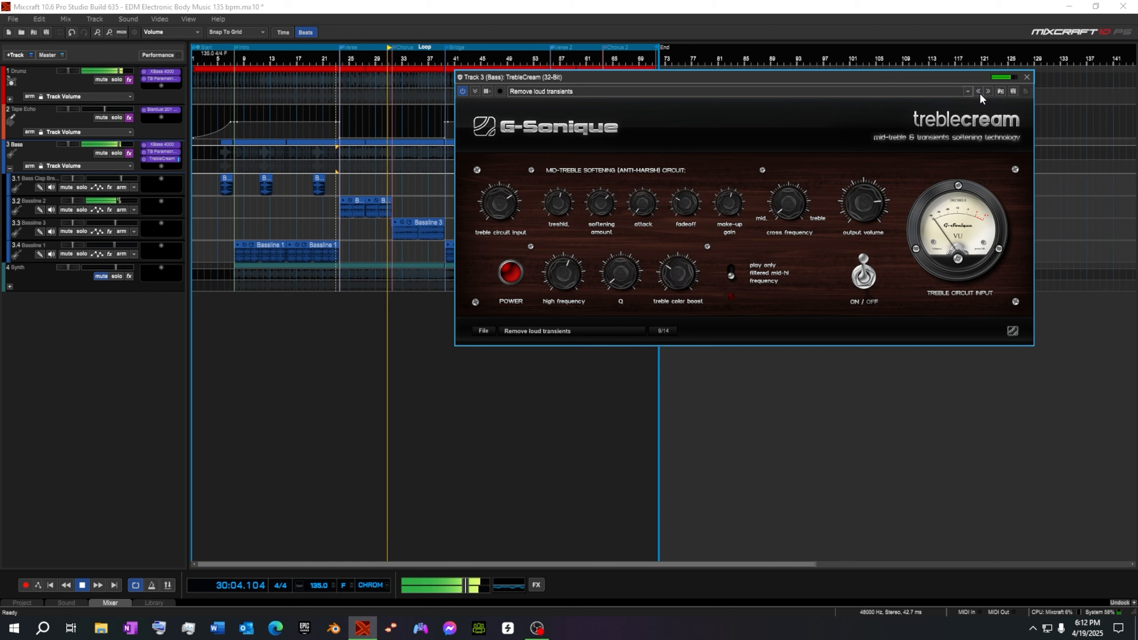
click(988, 92)
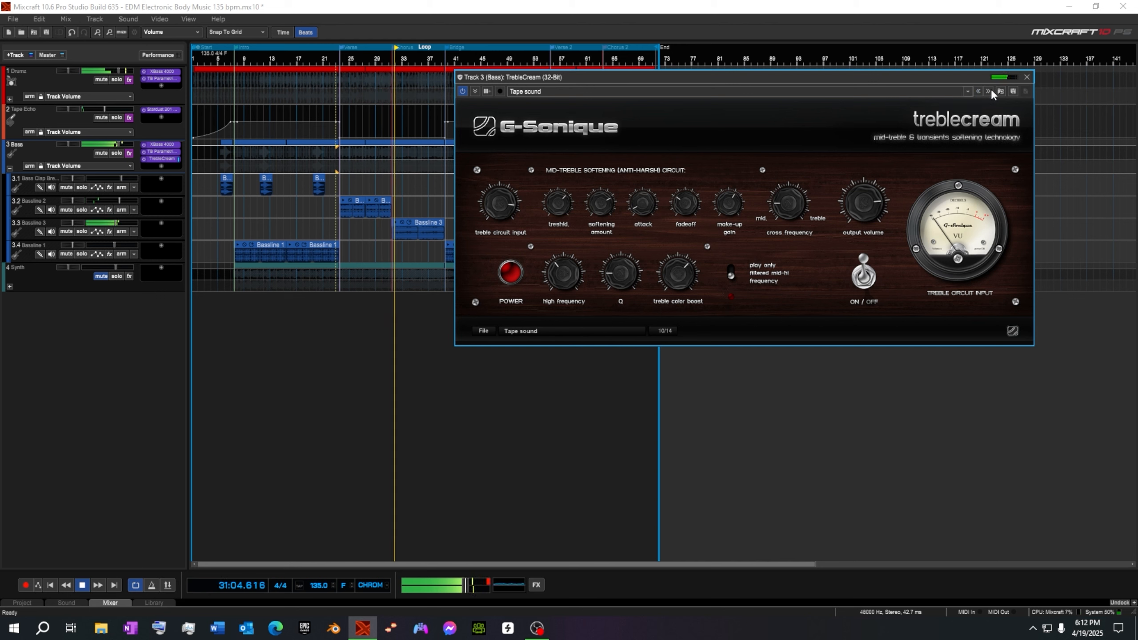
click(988, 92)
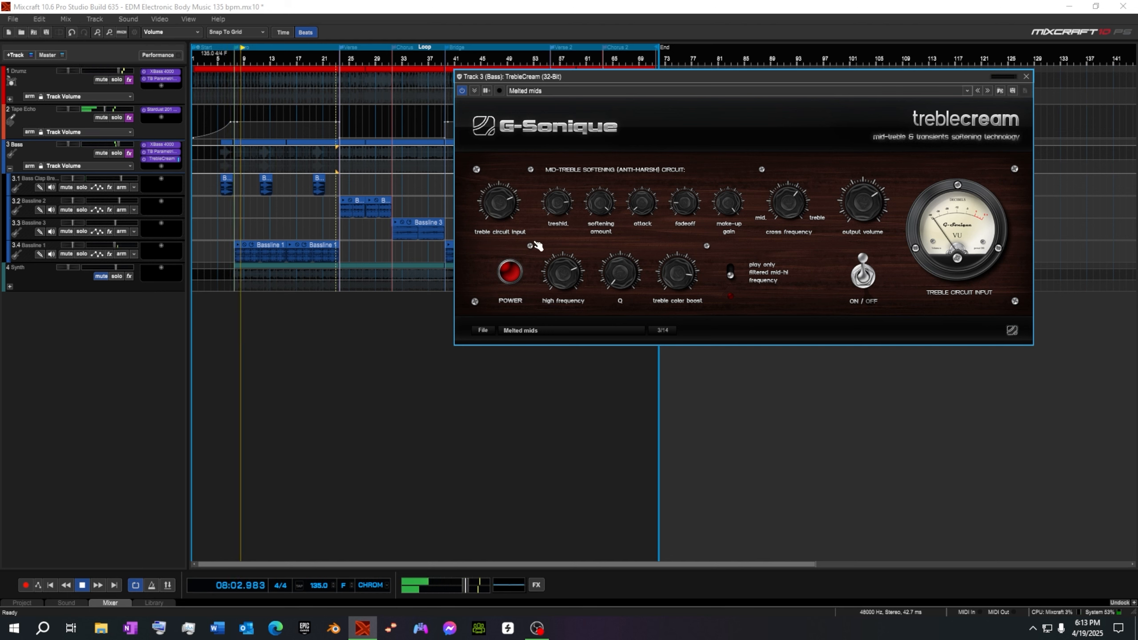
Stop playback, return to the song start, put away the TrebleCream window, and collapse the Bass submix's child tracks
click(83, 586)
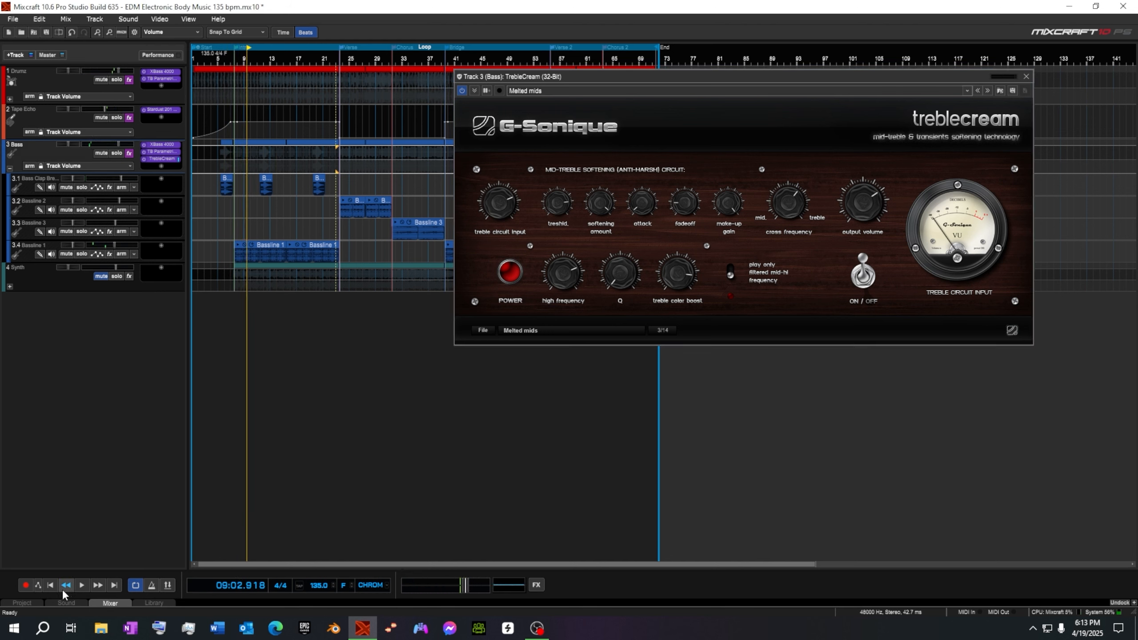
click(51, 585)
drag(958, 79, 873, 47)
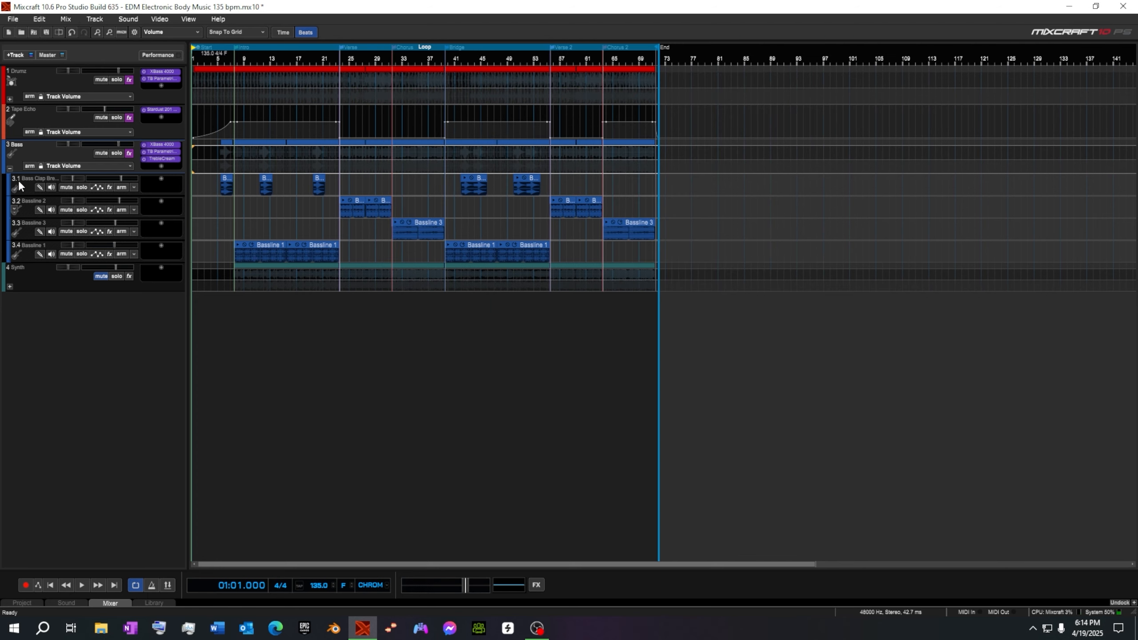
click(9, 169)
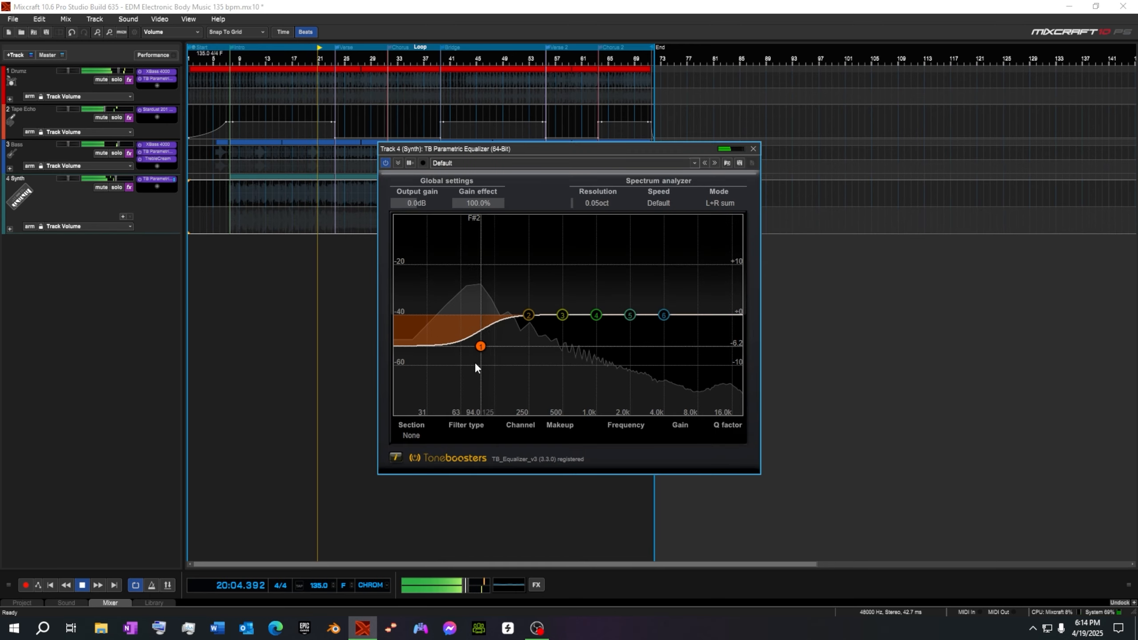
Shape the Synth submix's parametric equalizer with a deep low-frequency cut near 94 Hz and boosts in the mid and high bands
drag(480, 346, 478, 405)
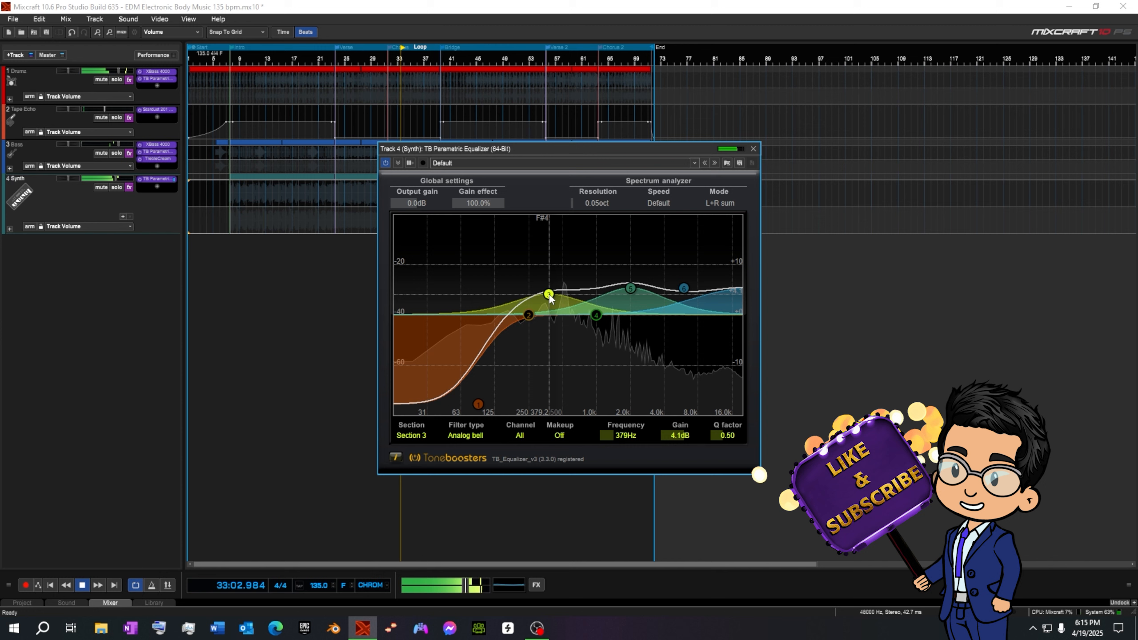
drag(549, 297, 656, 292)
click(631, 289)
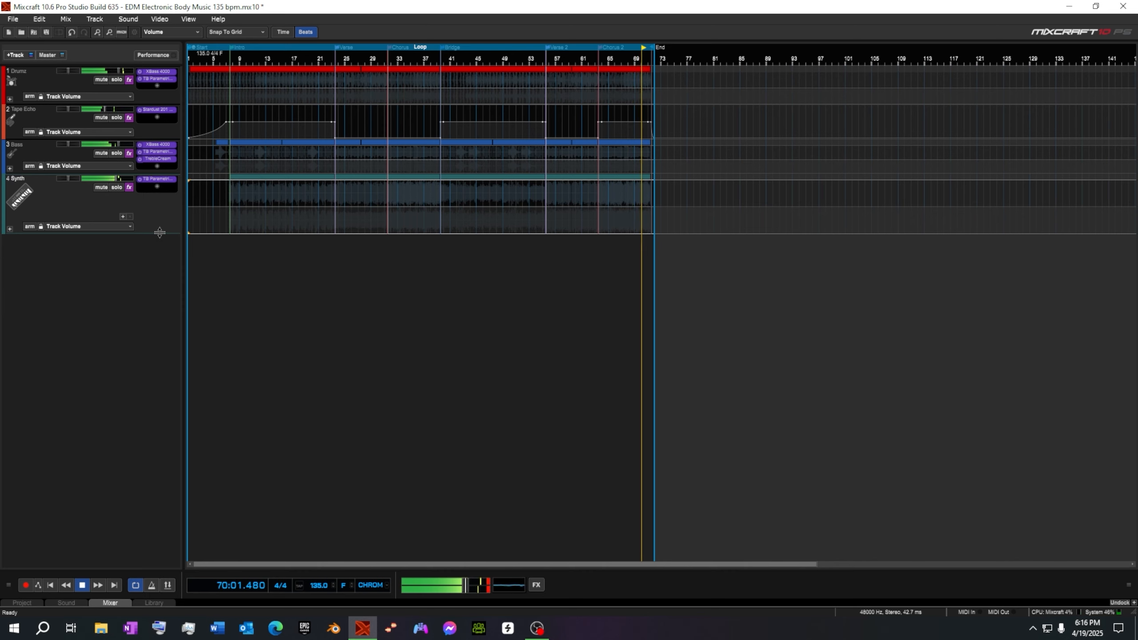
Reduce the height of the Synth submix track
drag(159, 232, 160, 222)
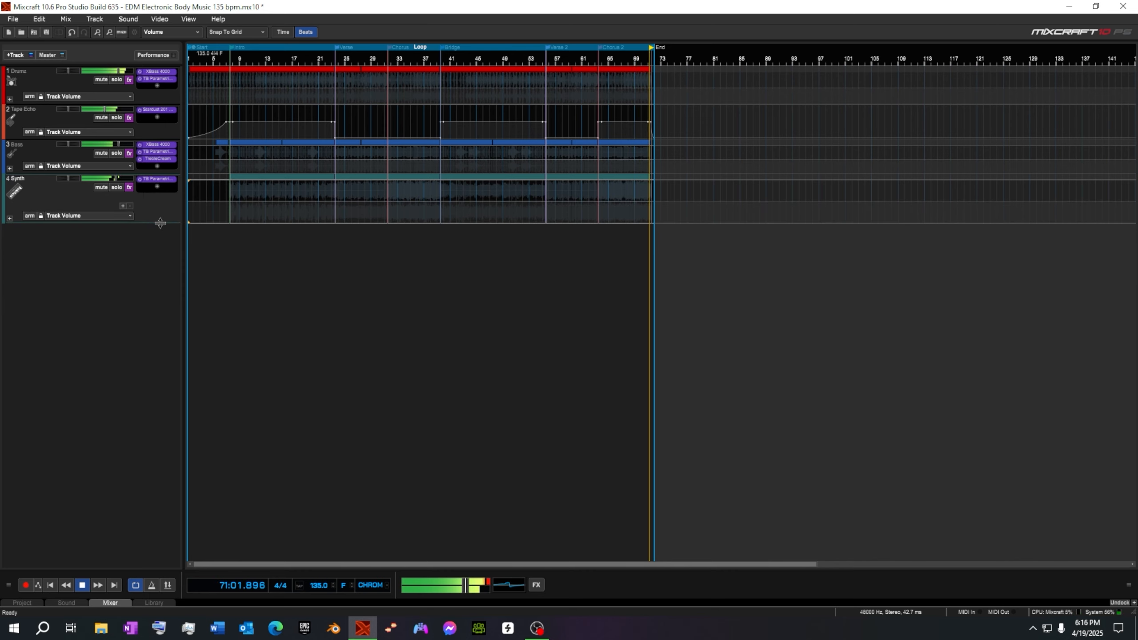